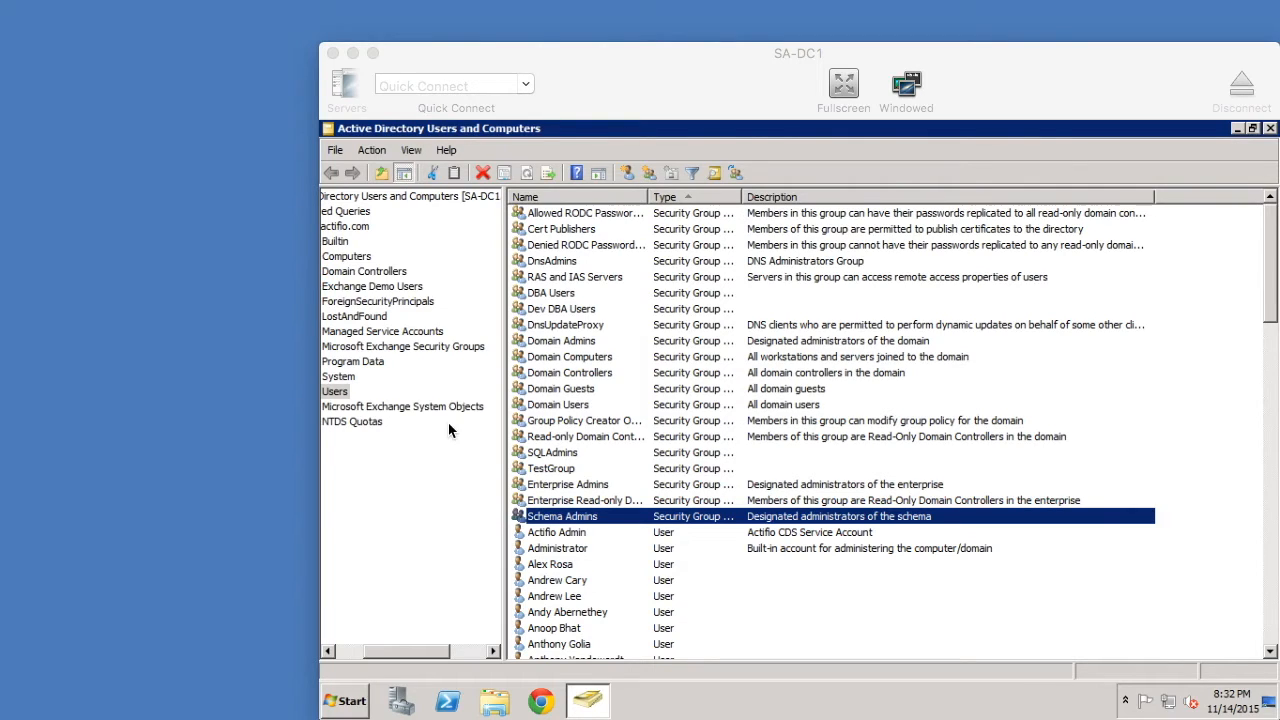
- Scroll the Users list to the demo user's account, select it, and cancel the accidental rename
left_click(361, 660)
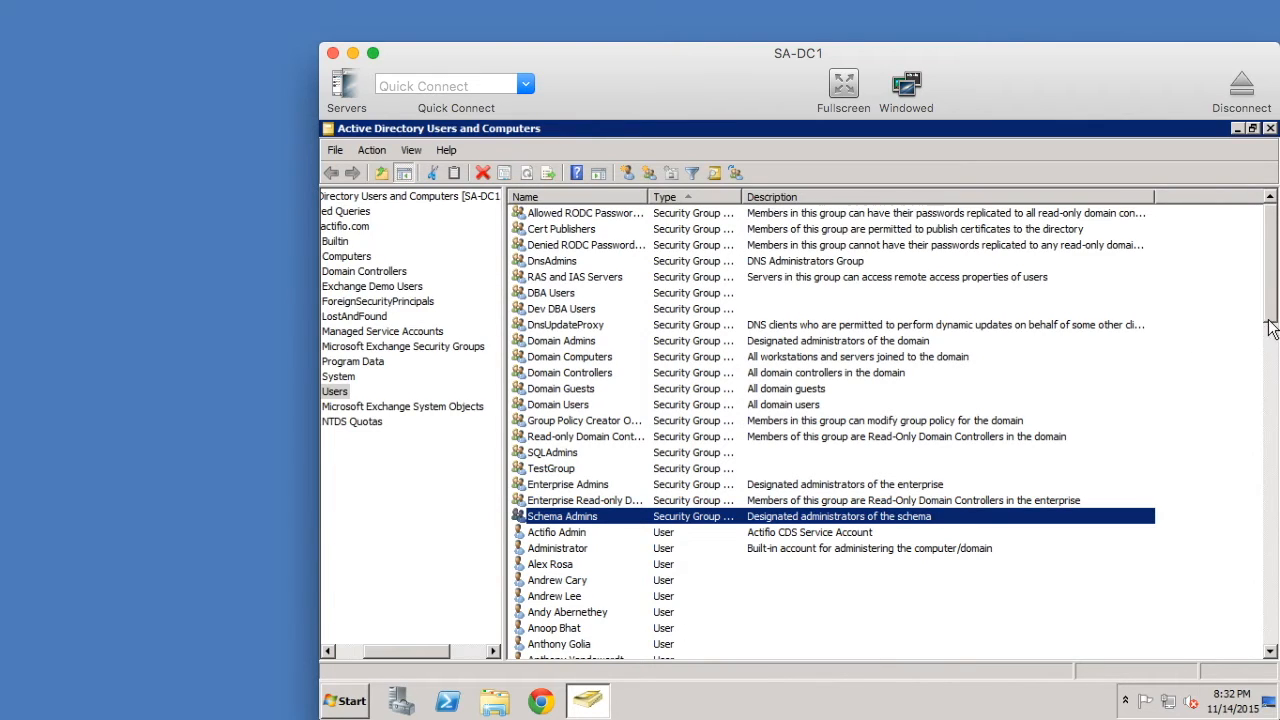
scroll(1268, 330, "down", 1)
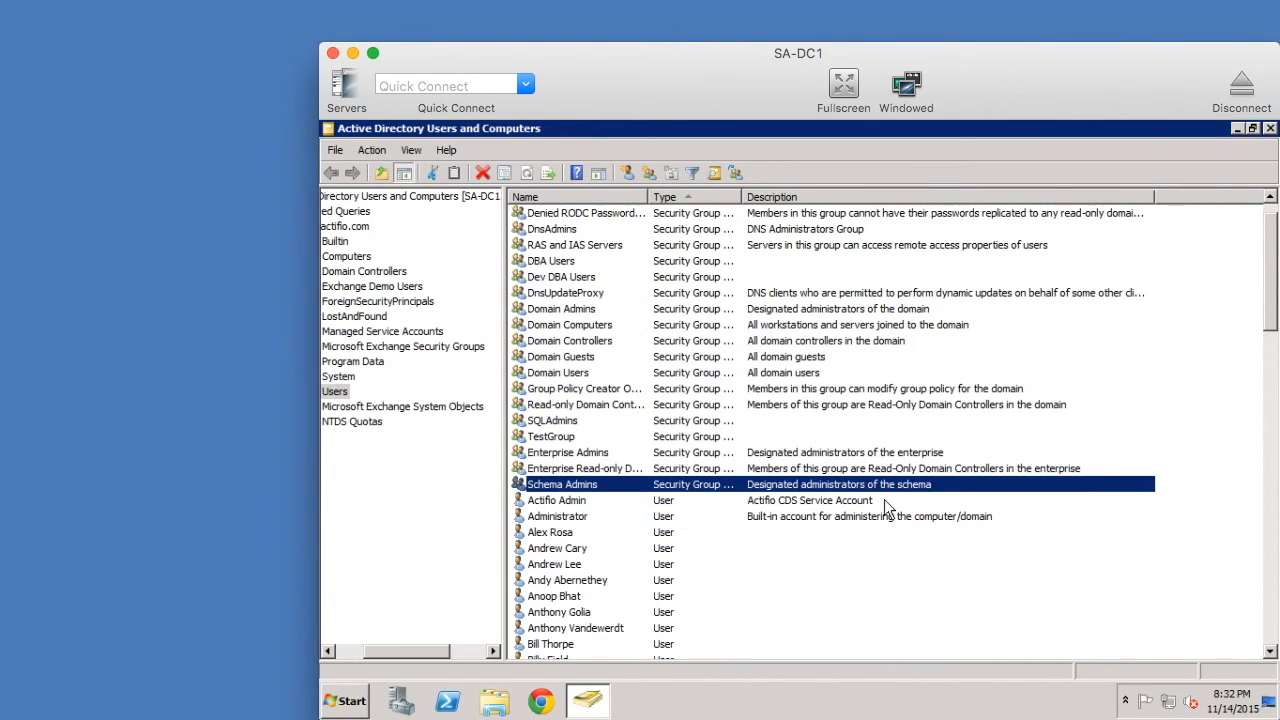
left_click(590, 630)
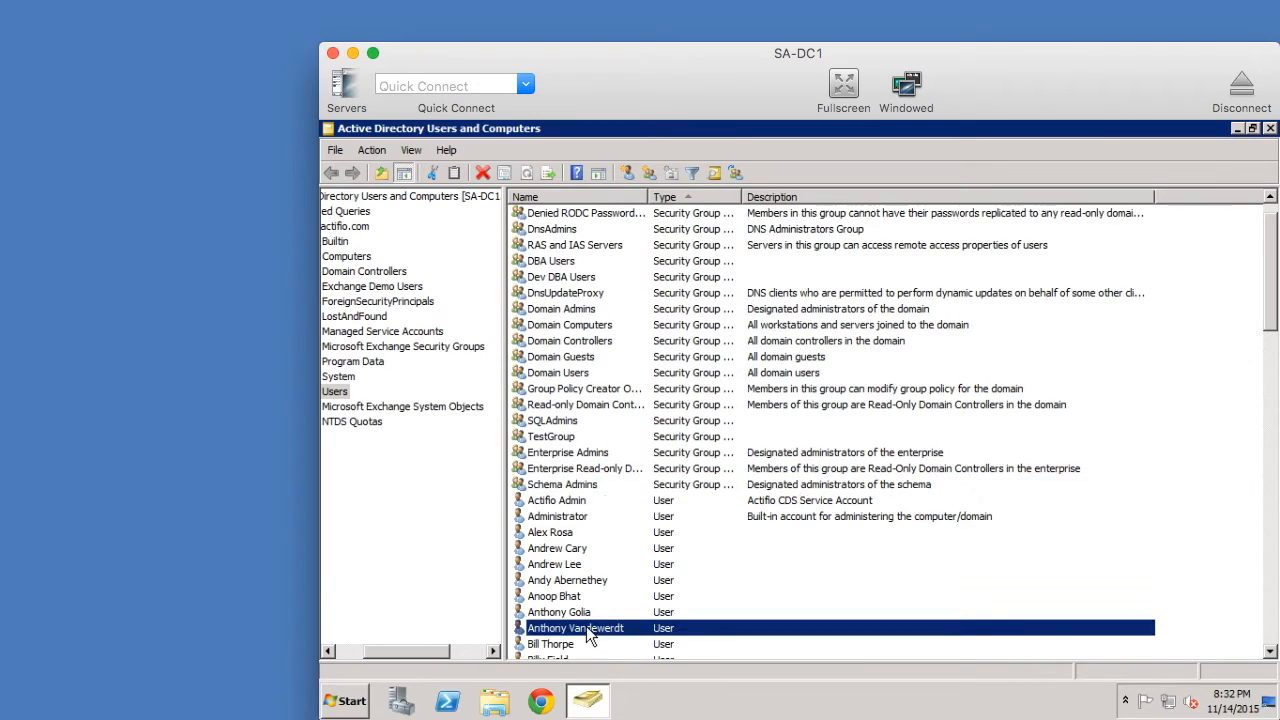
left_click(588, 632)
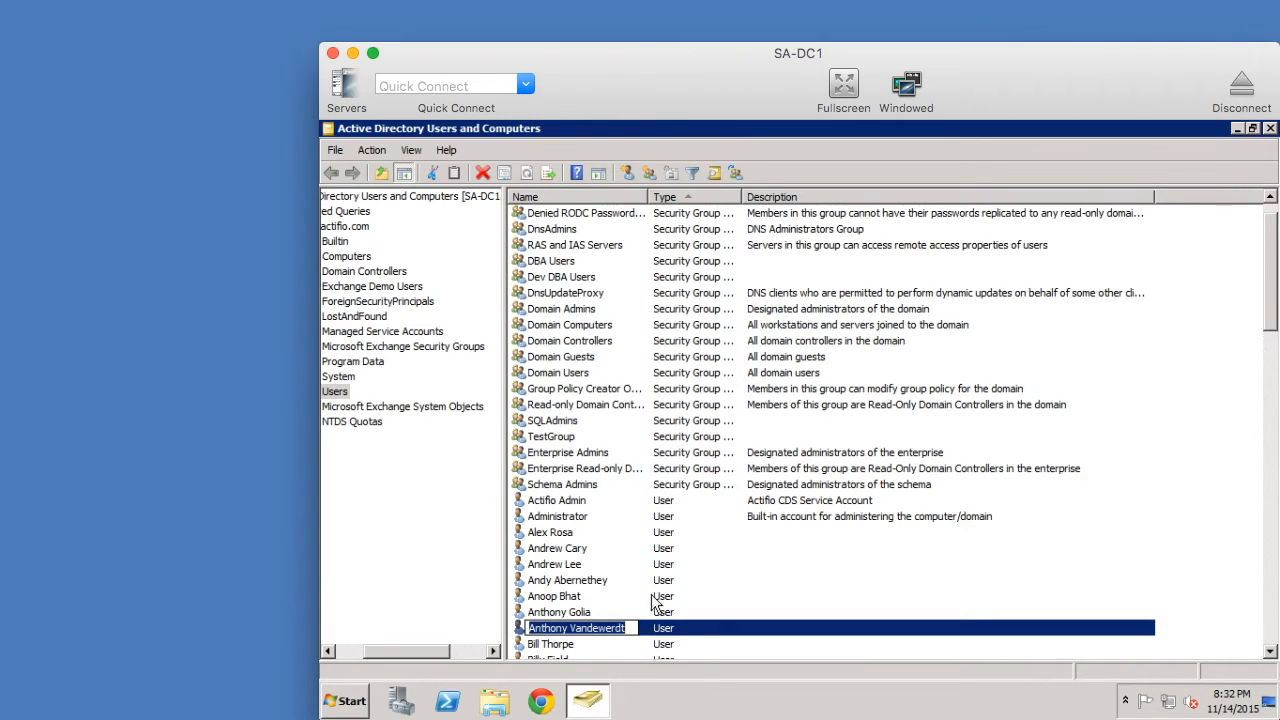
left_click(667, 628)
- Open the demo user's Properties on the Member Of tab to see Domain Admins, Domain Users, SQLAdmins
double_click(667, 628)
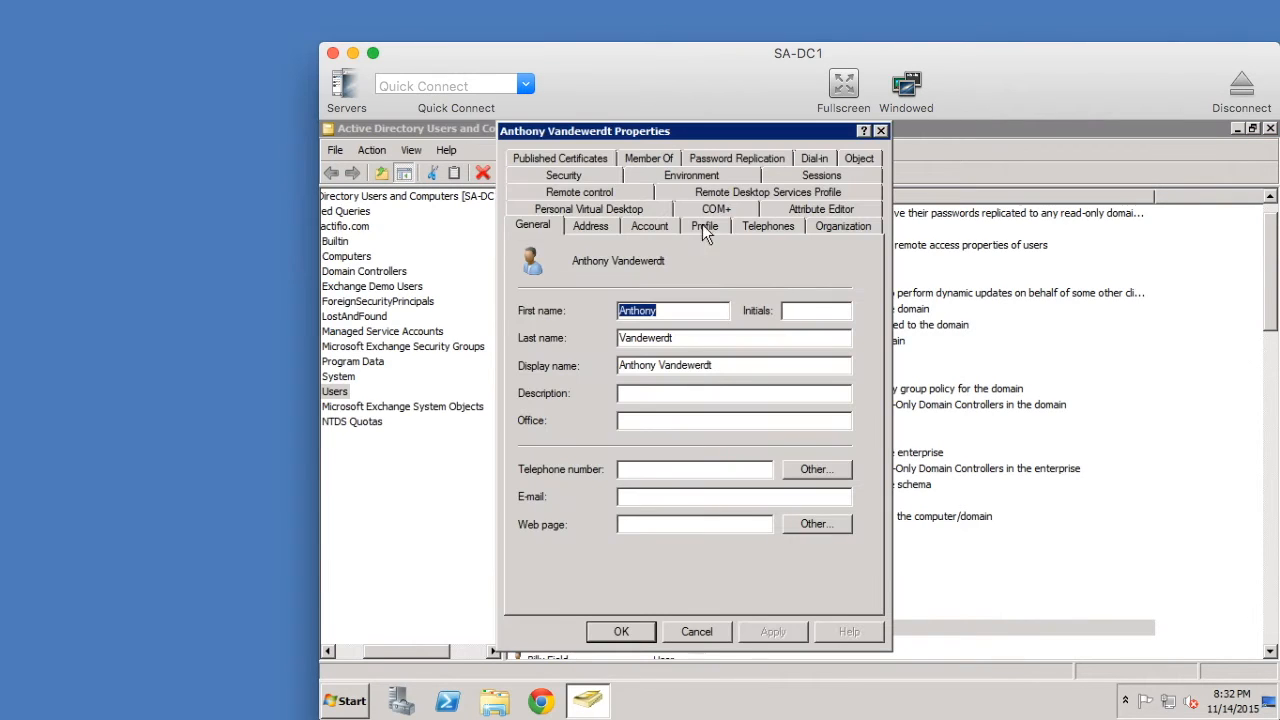
left_click(647, 157)
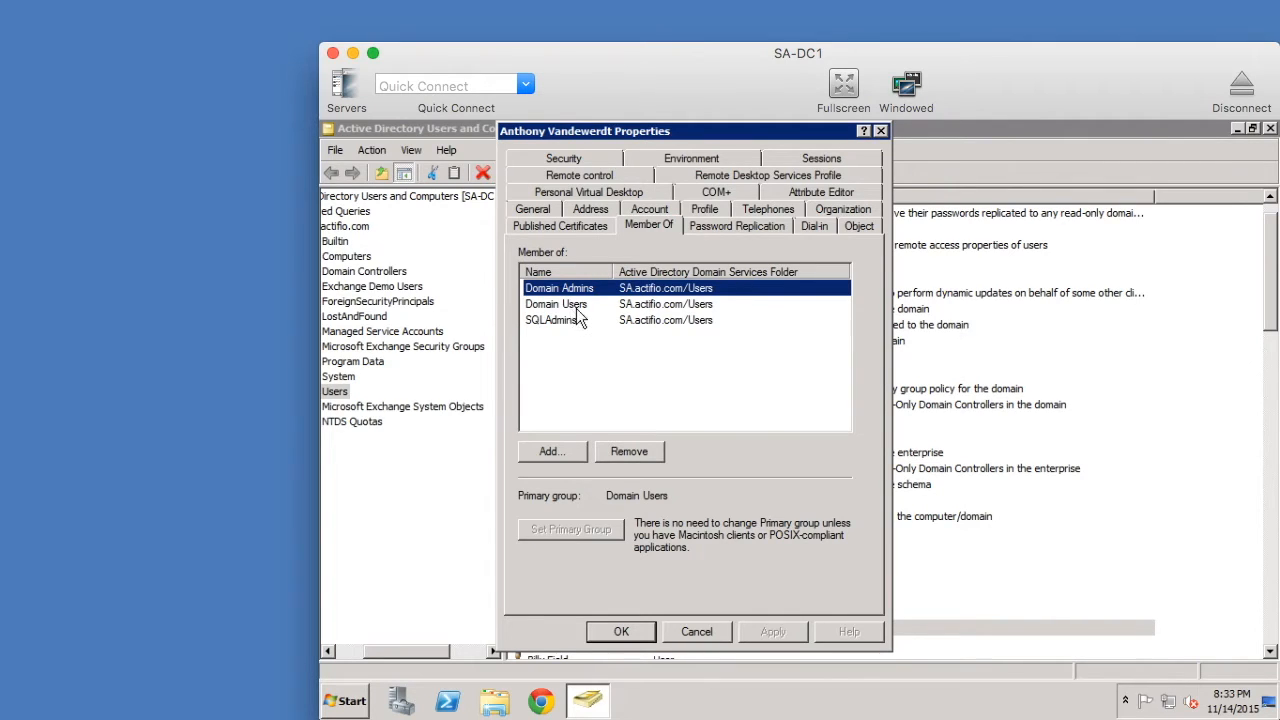
- Close the user Properties, then in Domain Manager briefly expand USERS {LDAP} and expand ROLES
left_click(700, 622)
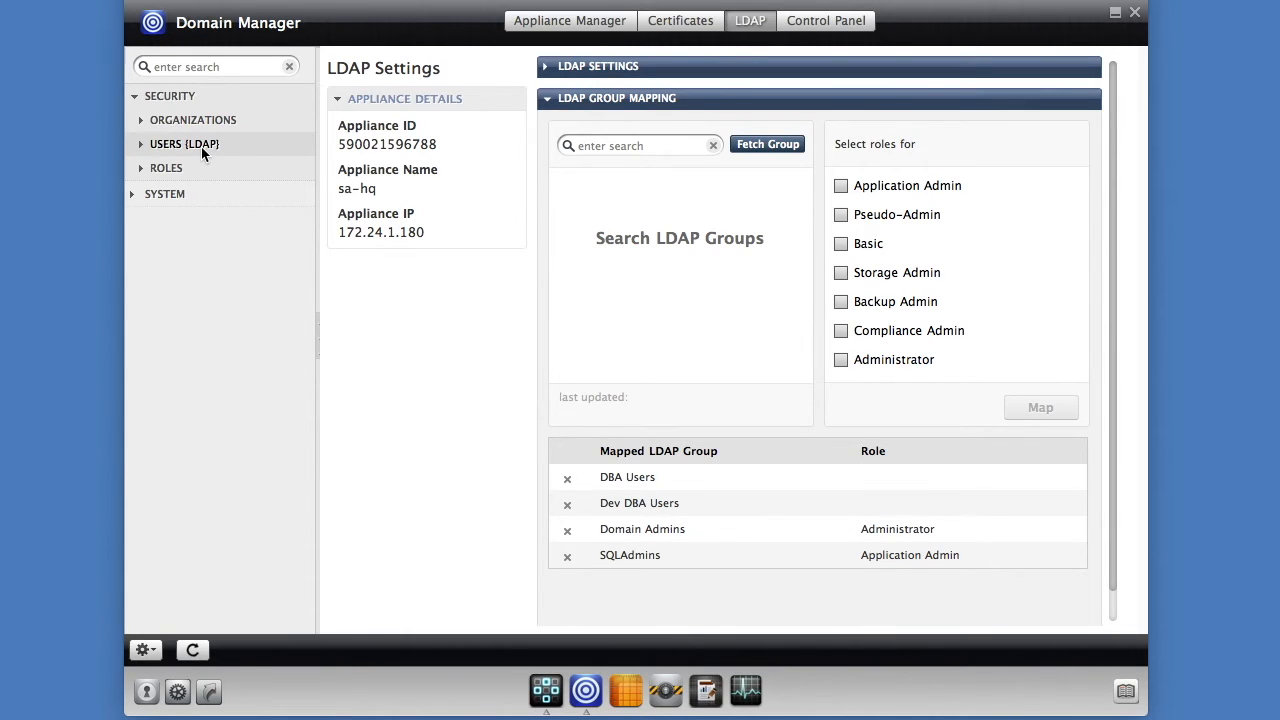
left_click(142, 148)
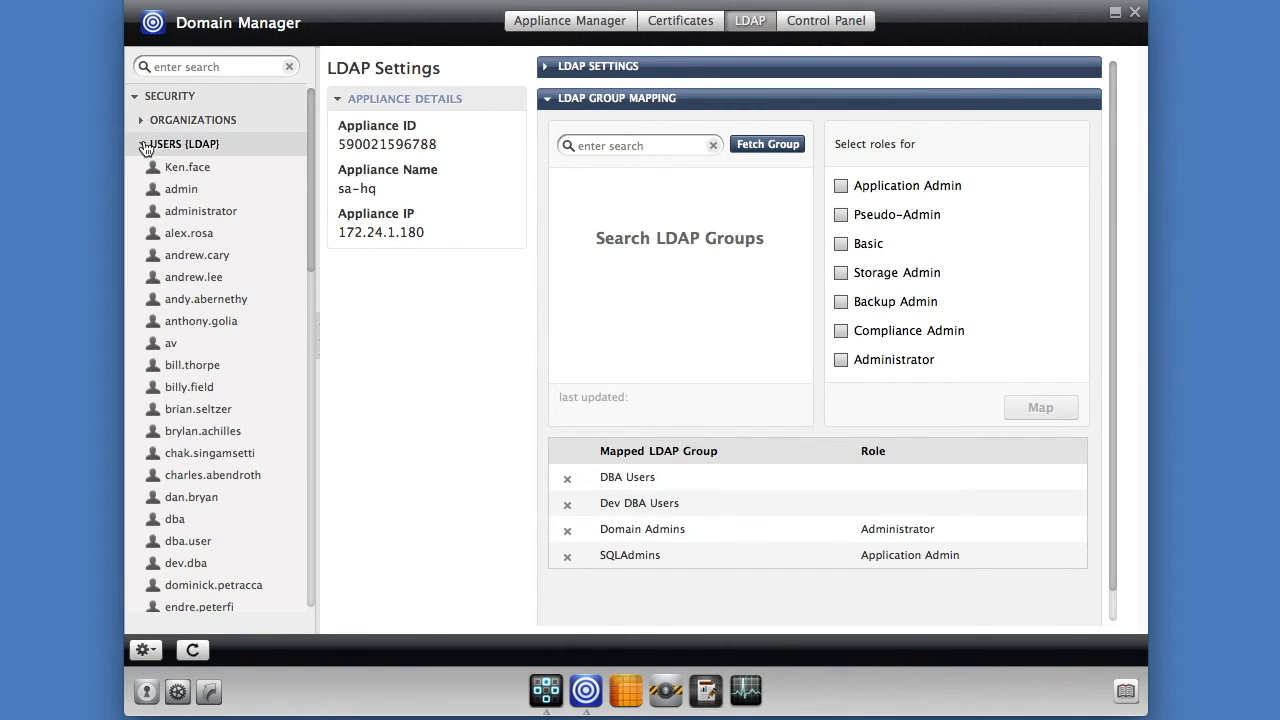
left_click(142, 145)
left_click(141, 170)
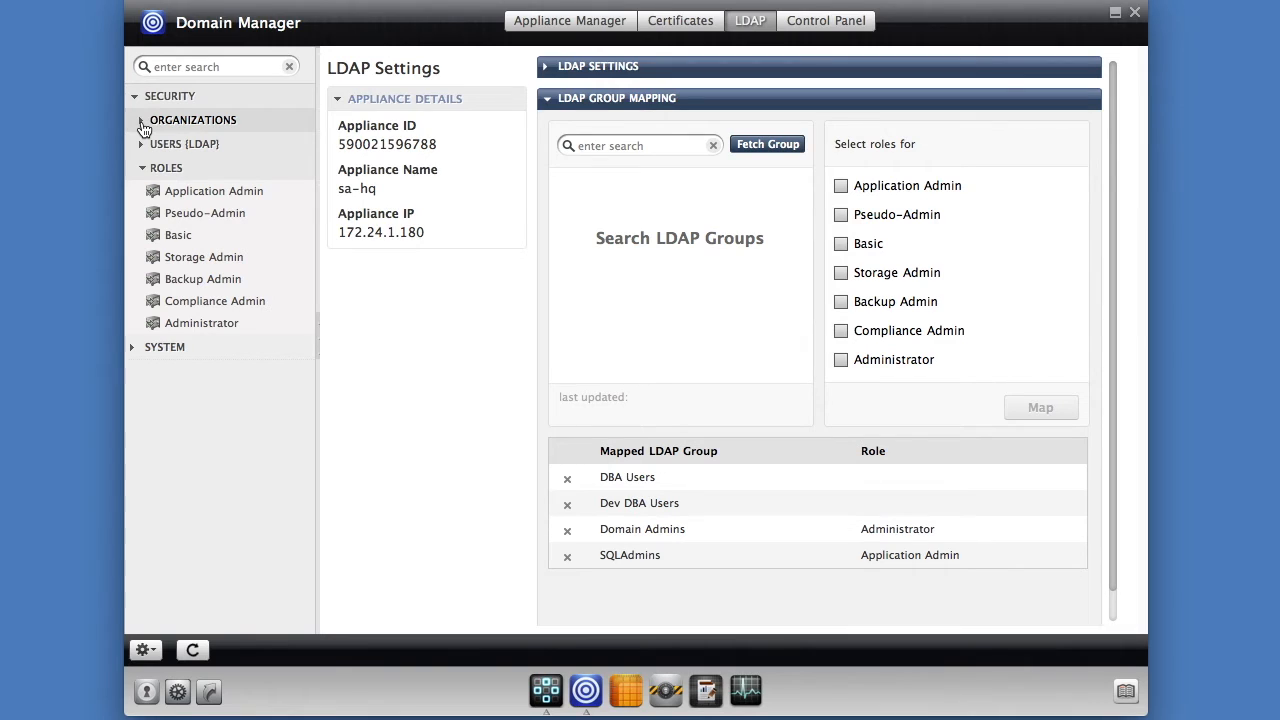
- Show Application Admin's rights on the Rights tab, then expand ORGANIZATIONS to list ALL through PUBLIC
left_click(210, 196)
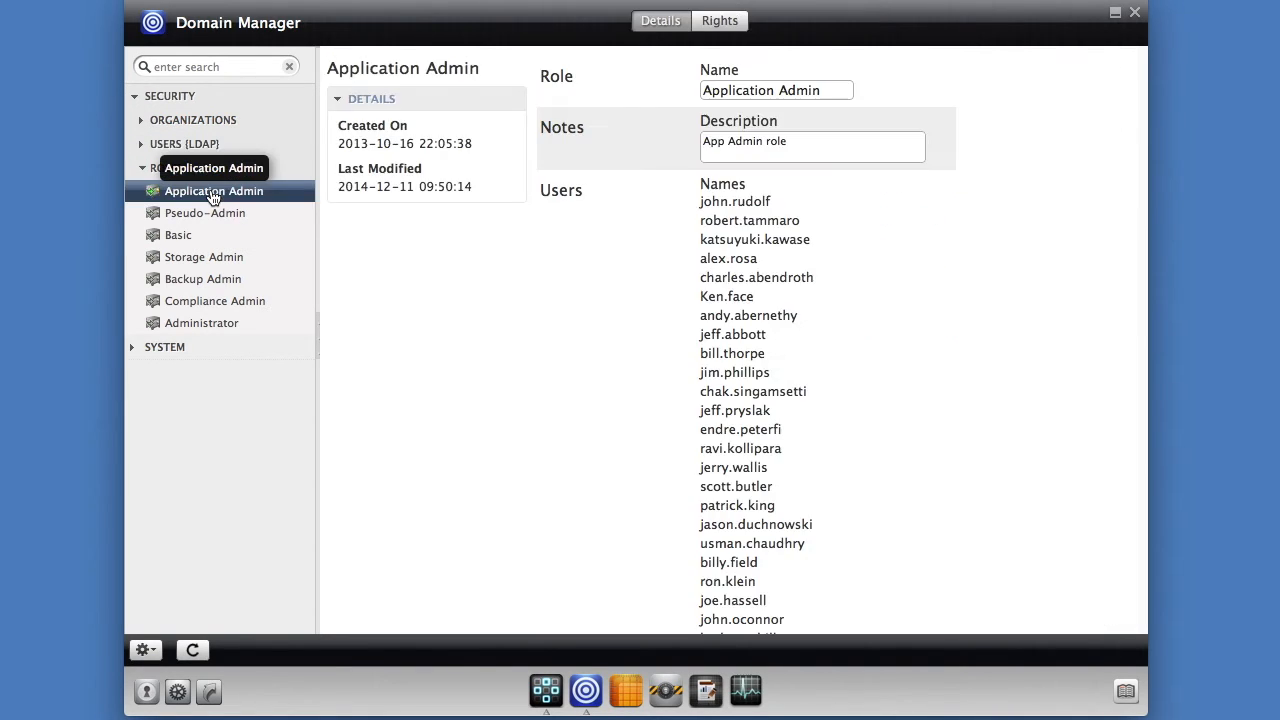
left_click(717, 28)
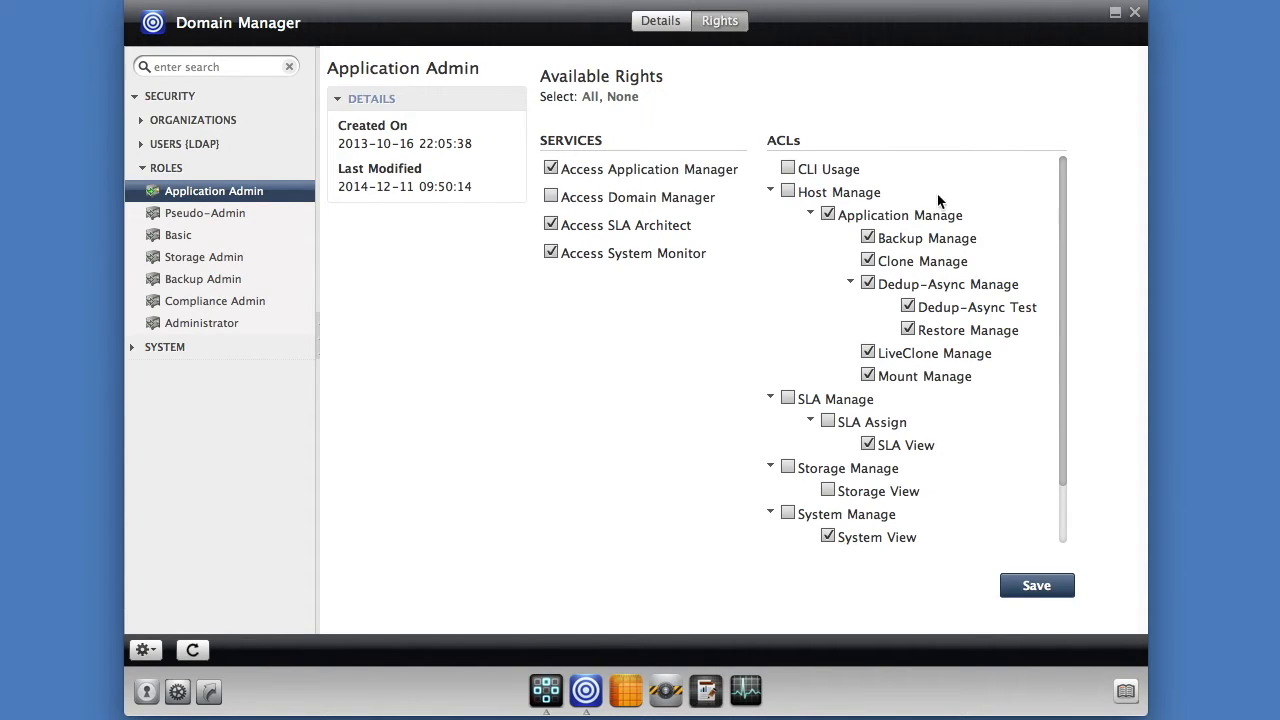
left_click_drag(1064, 223, 1065, 177)
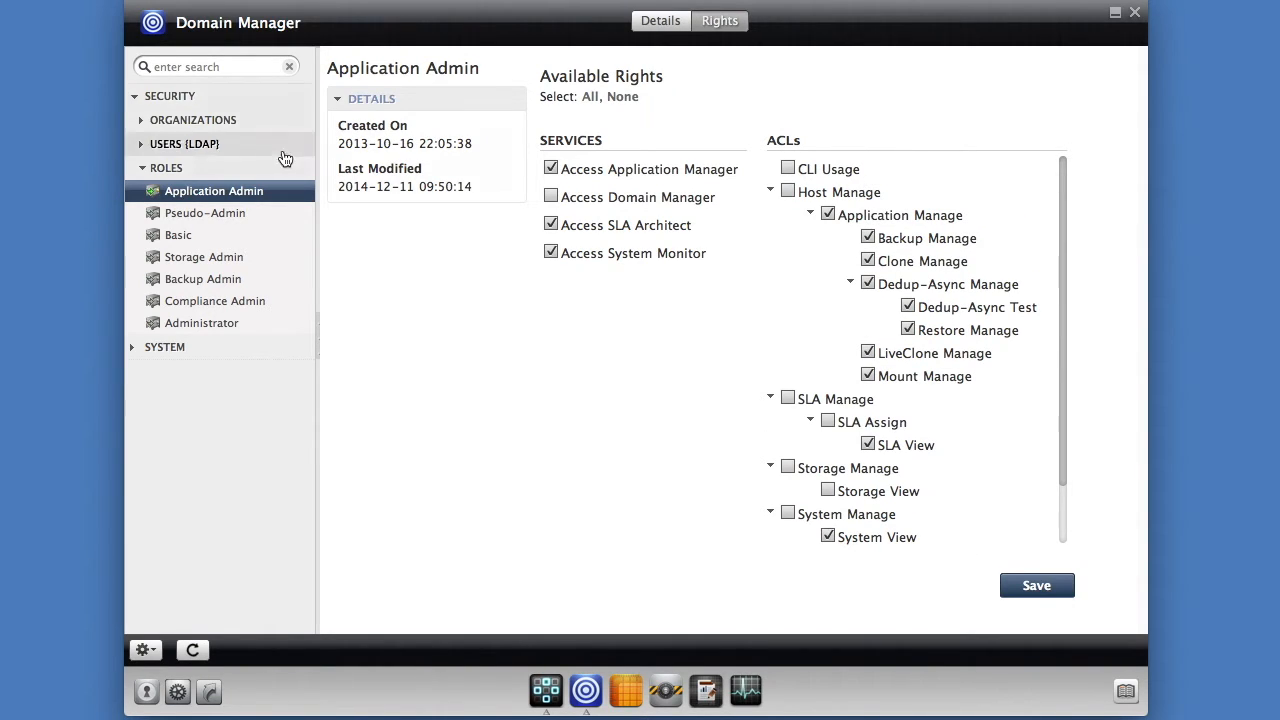
left_click(142, 121)
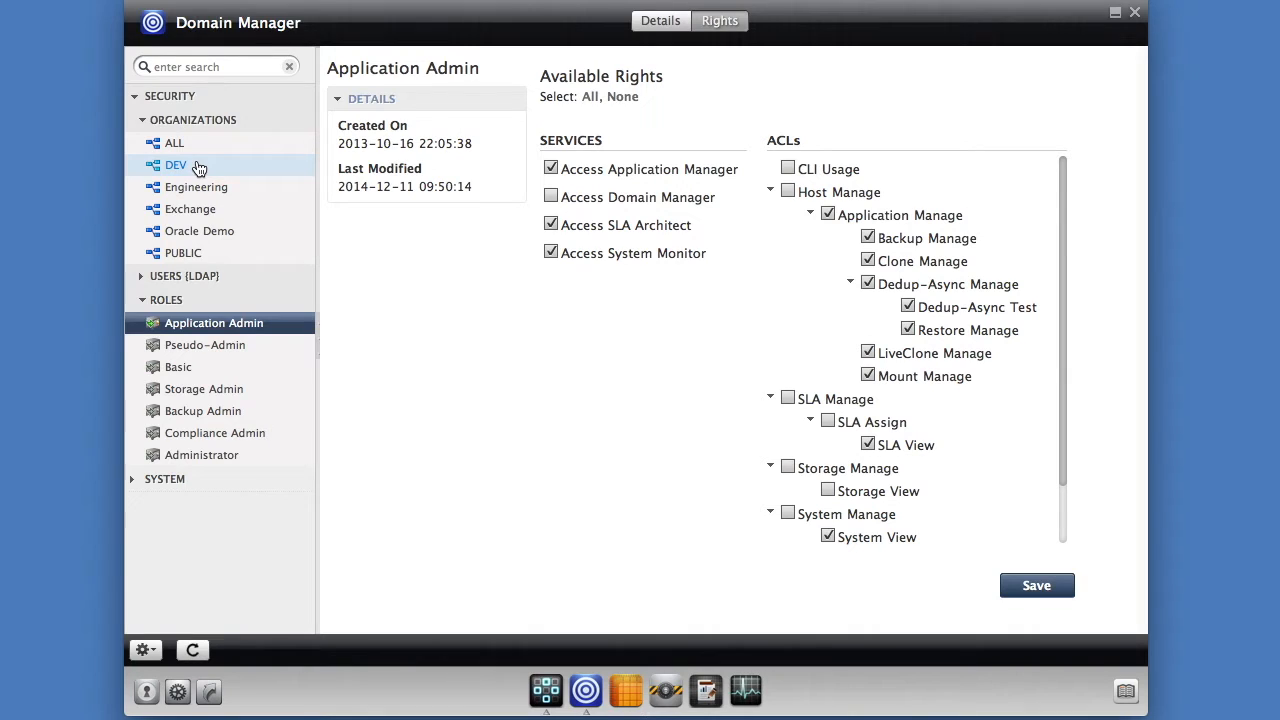
- Collapse SECURITY and open SYSTEM > CONFIGURATION > Appliance Settings showing LDAP server 172.24.1.10:389
left_click(141, 276)
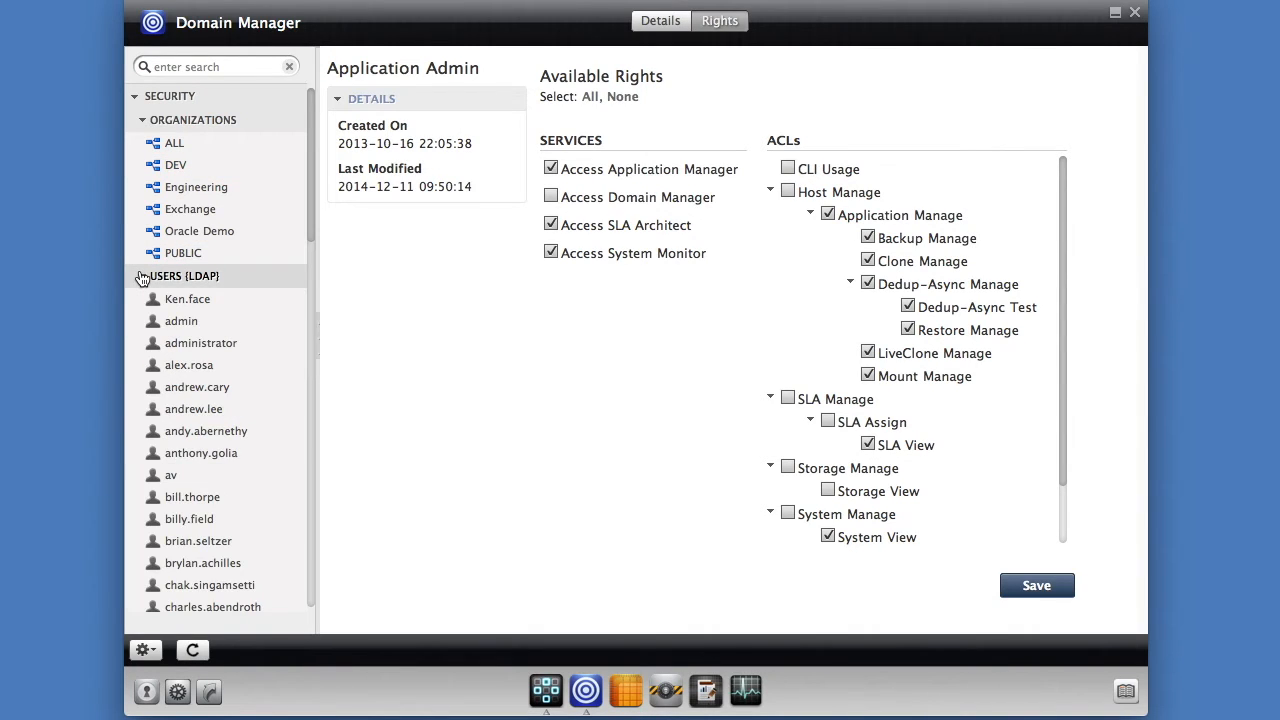
left_click(140, 277)
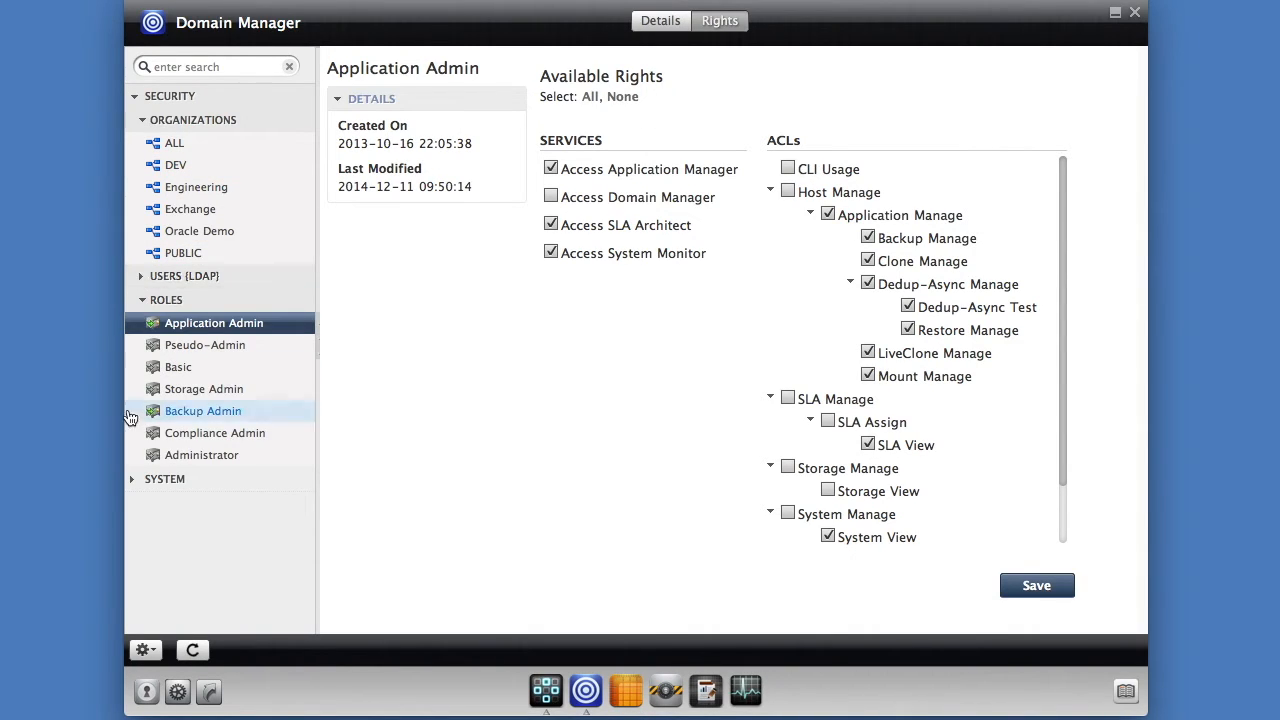
left_click(133, 96)
left_click(134, 122)
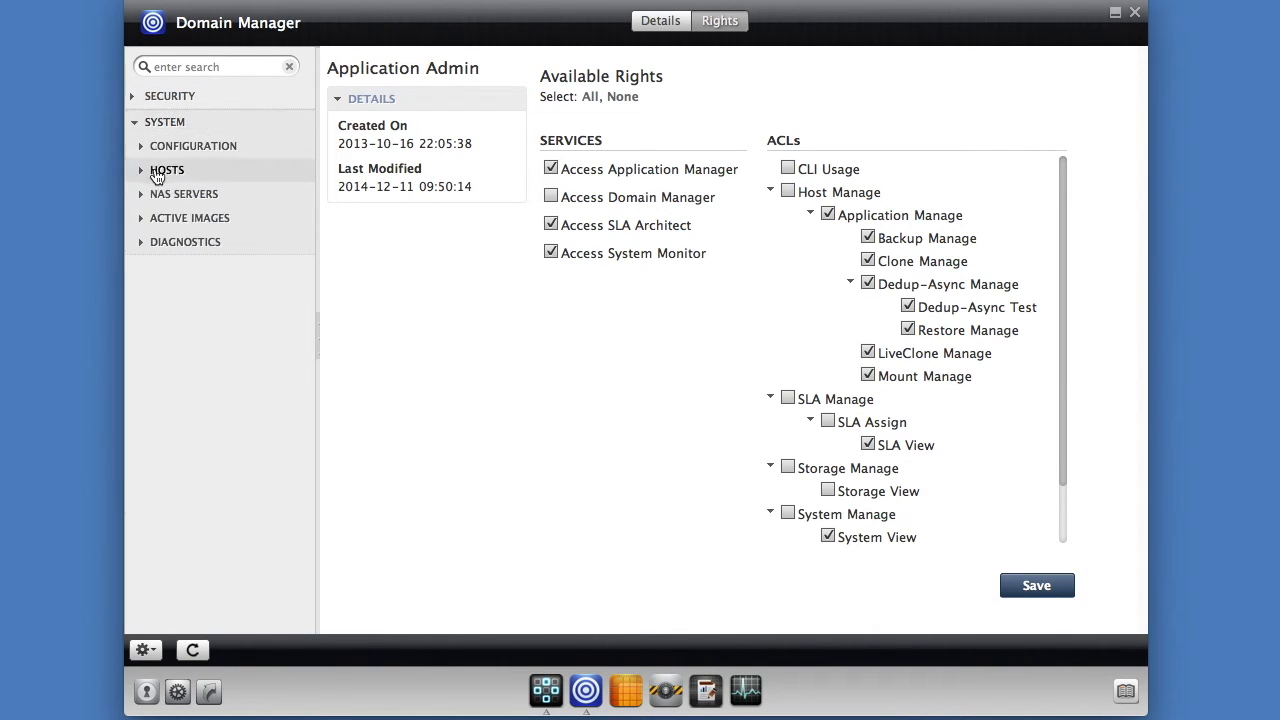
left_click(142, 147)
left_click(226, 235)
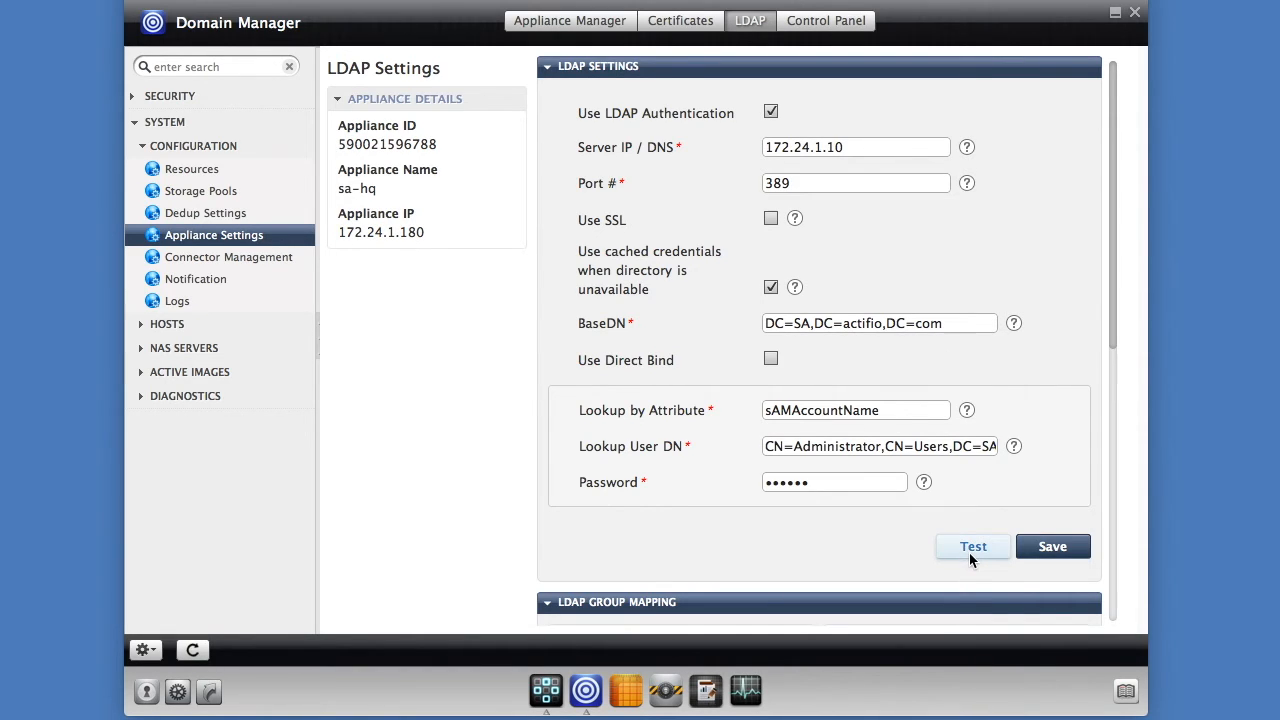
- Collapse the LDAP SETTINGS header to reveal the LDAP GROUP MAPPING panel
left_click(550, 67)
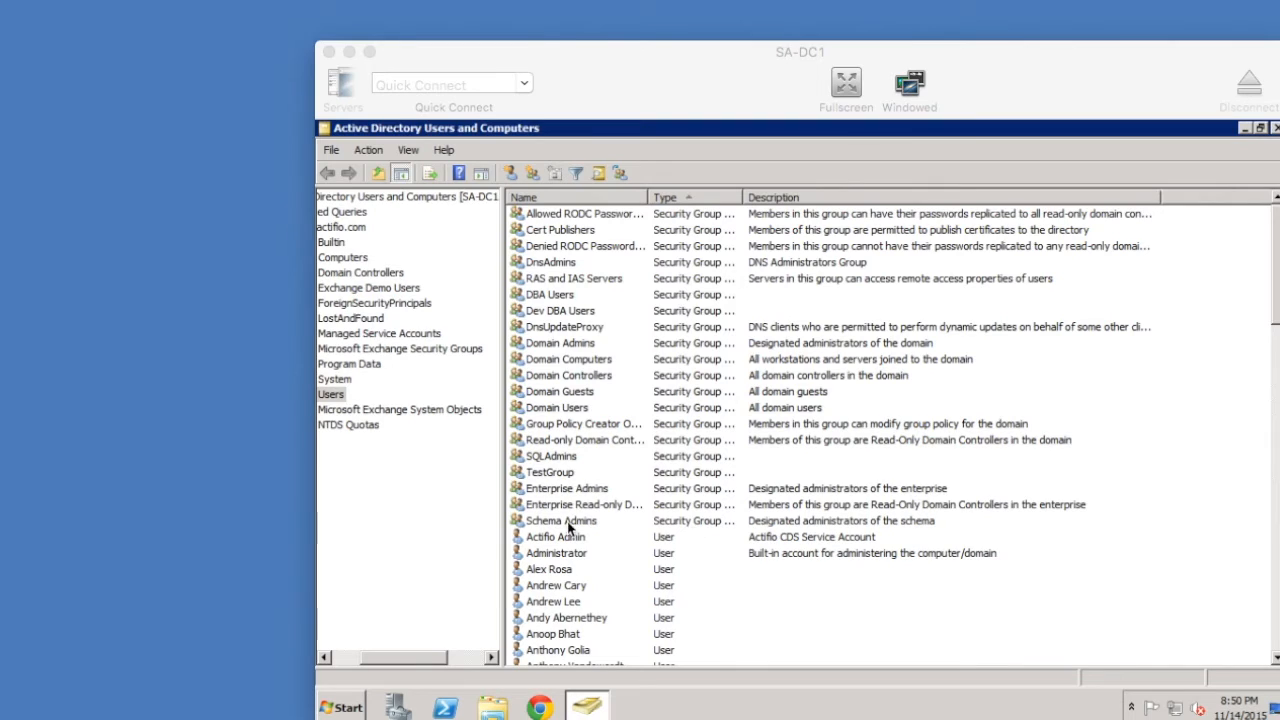
- Add a new group named pod4dev under Users, keeping Global scope and Security type
right_click(331, 397)
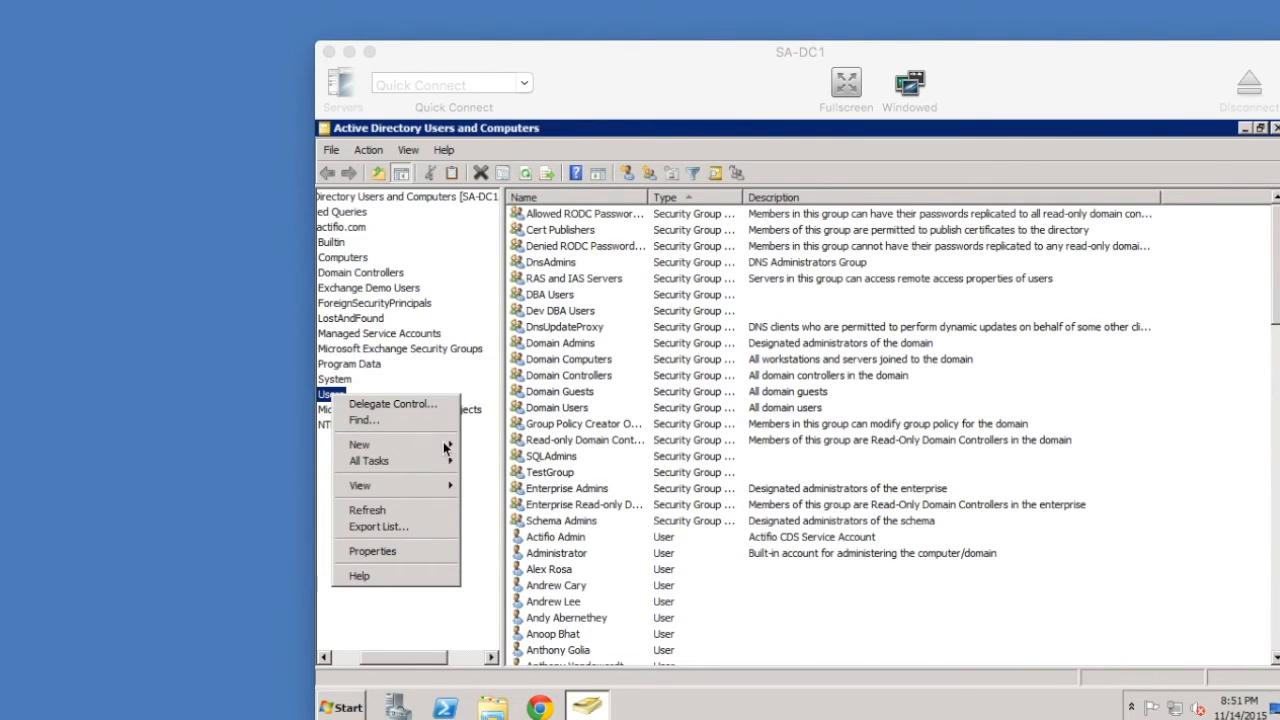
left_click(450, 446)
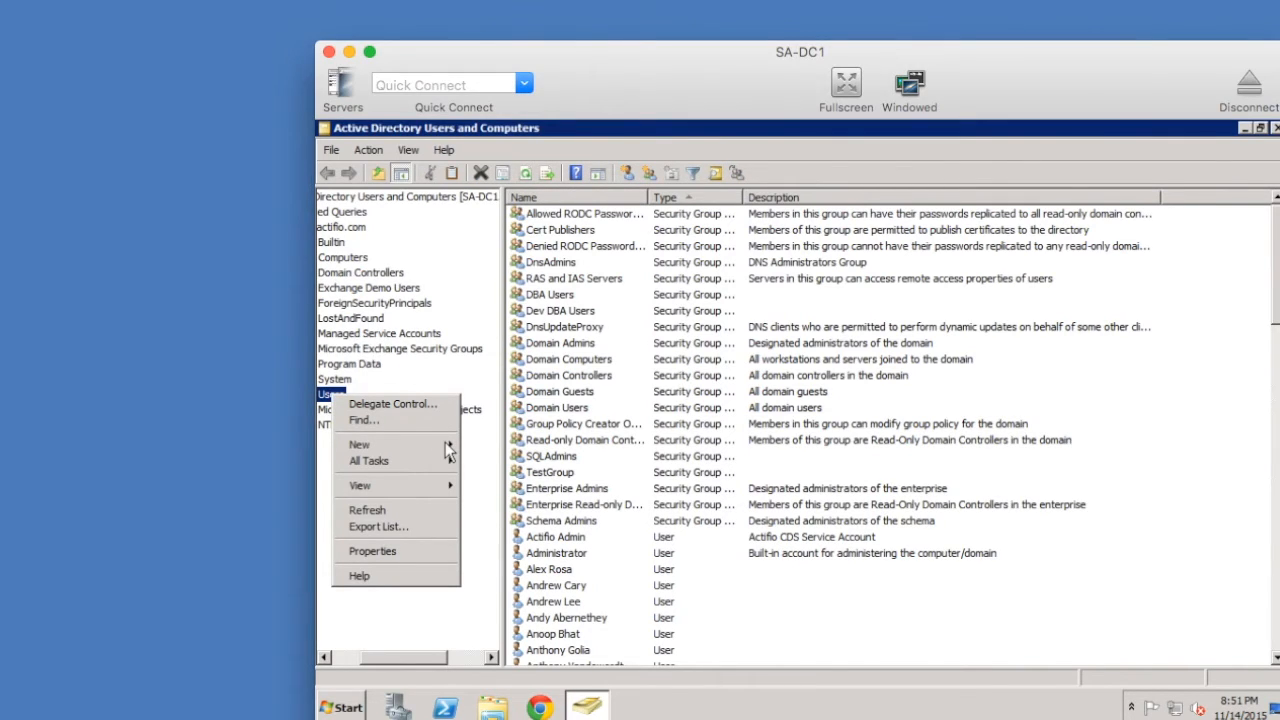
mouse_move(458, 447)
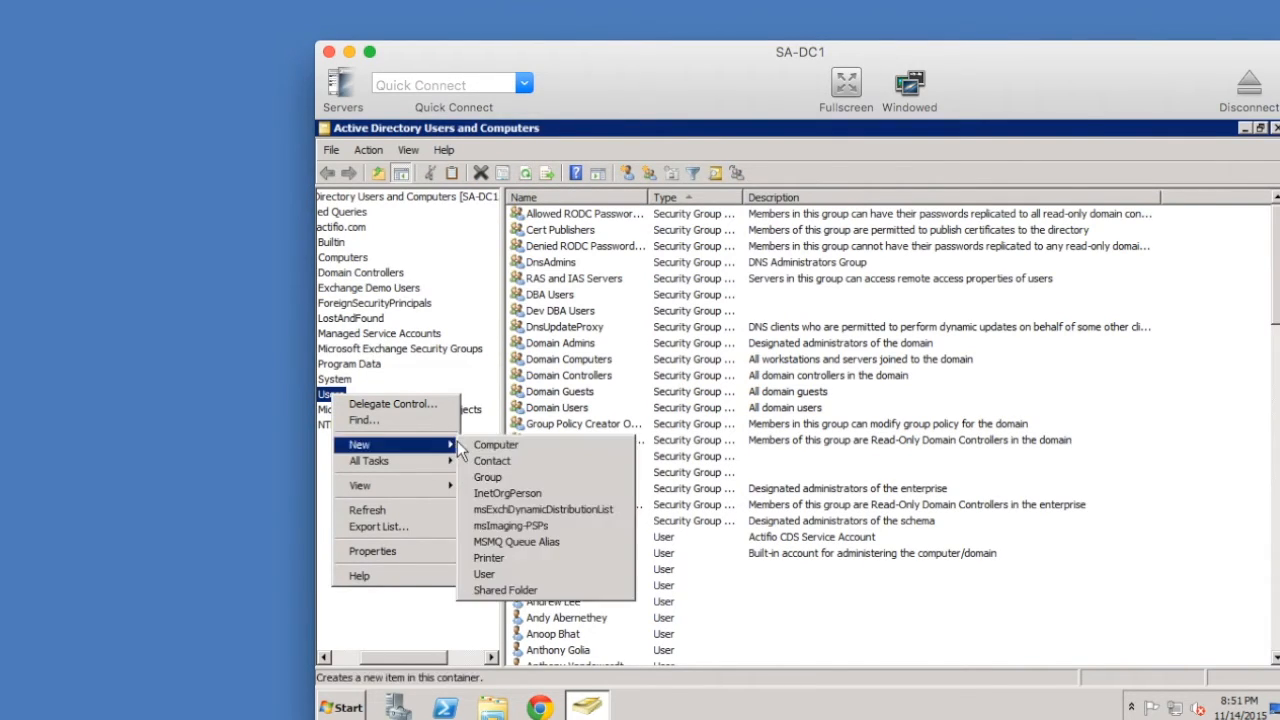
left_click(497, 477)
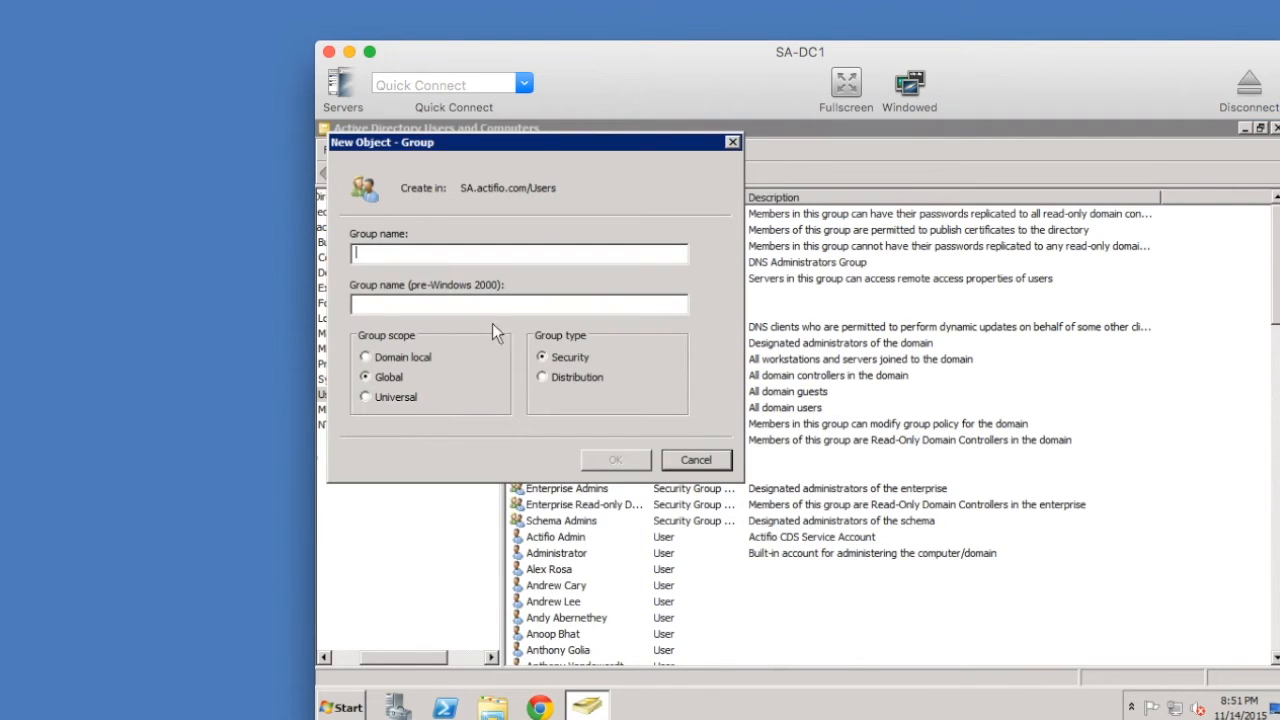
type("po4d")
key("BackSpace")
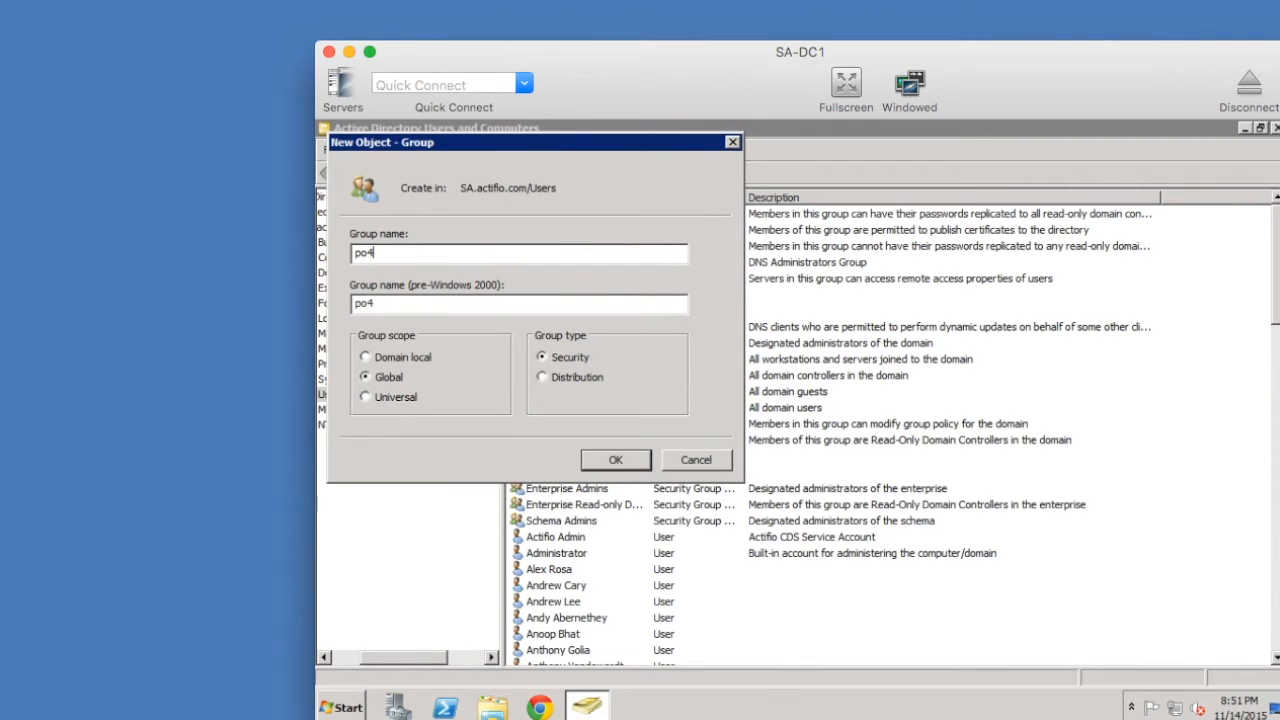
key("BackSpace")
type("d4dev")
left_click(615, 458)
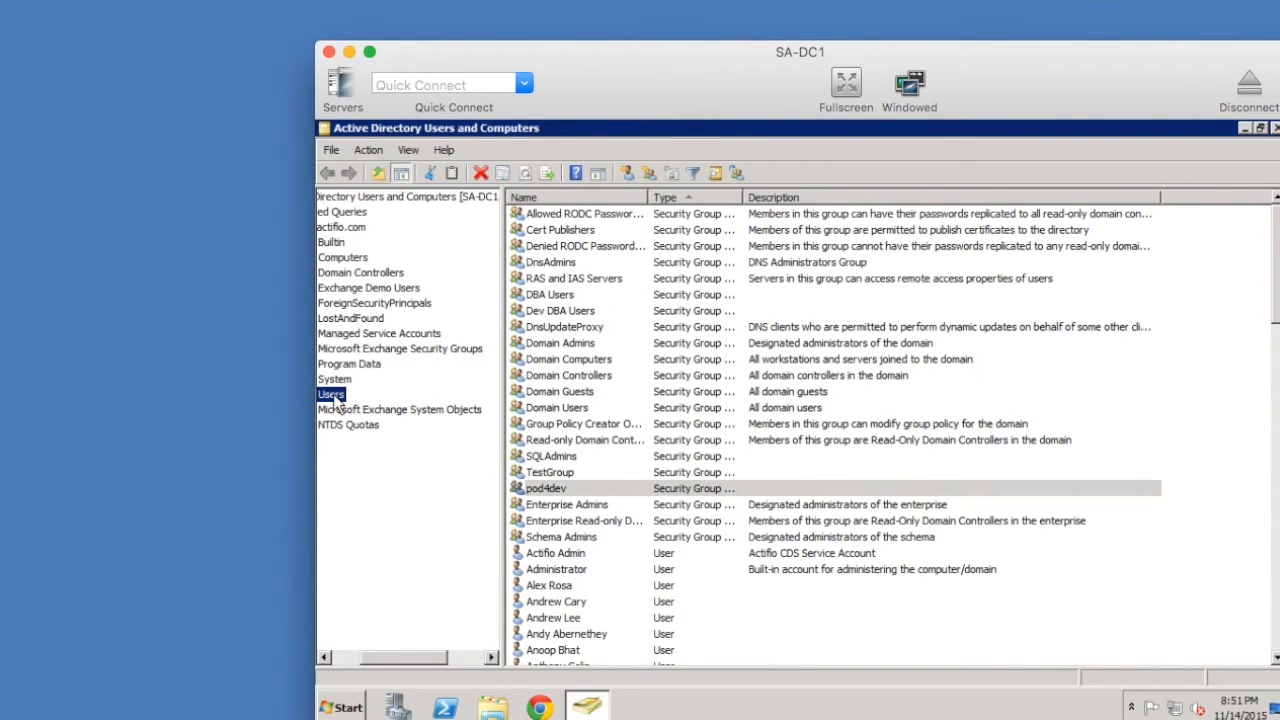
- Start a new user in Users and enter the user's first name, last name and logon name
right_click(335, 400)
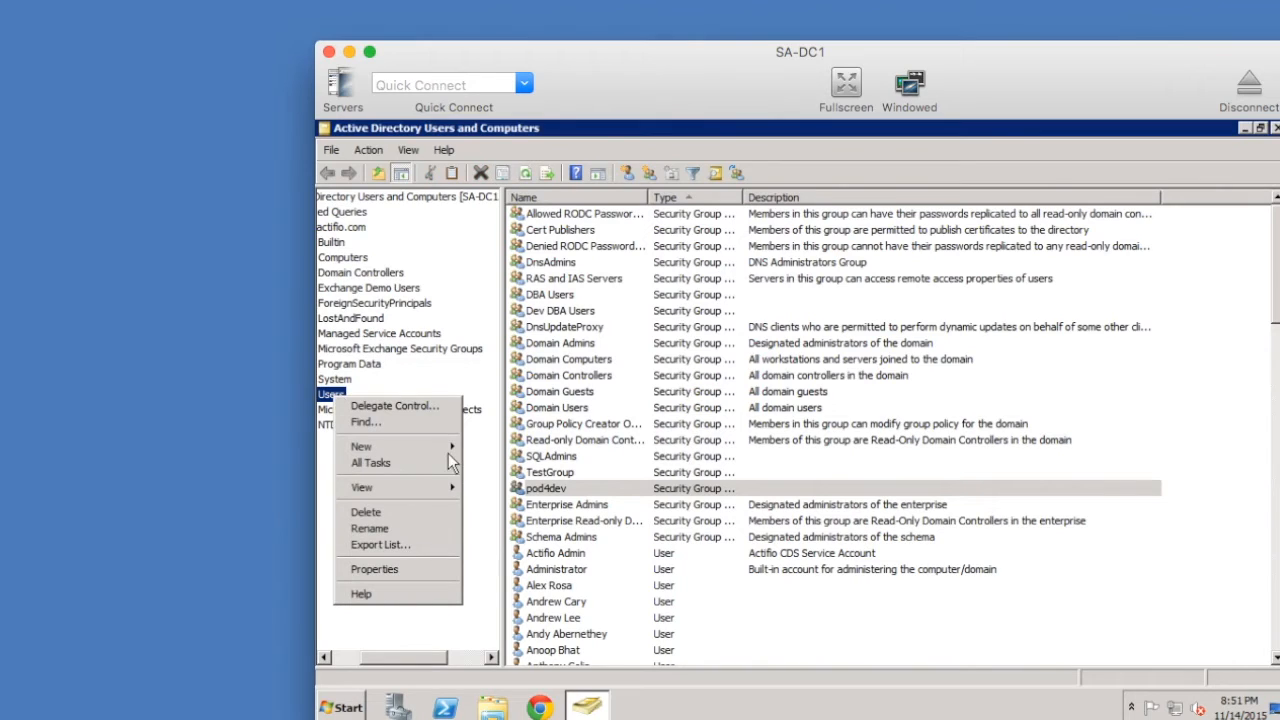
mouse_move(448, 455)
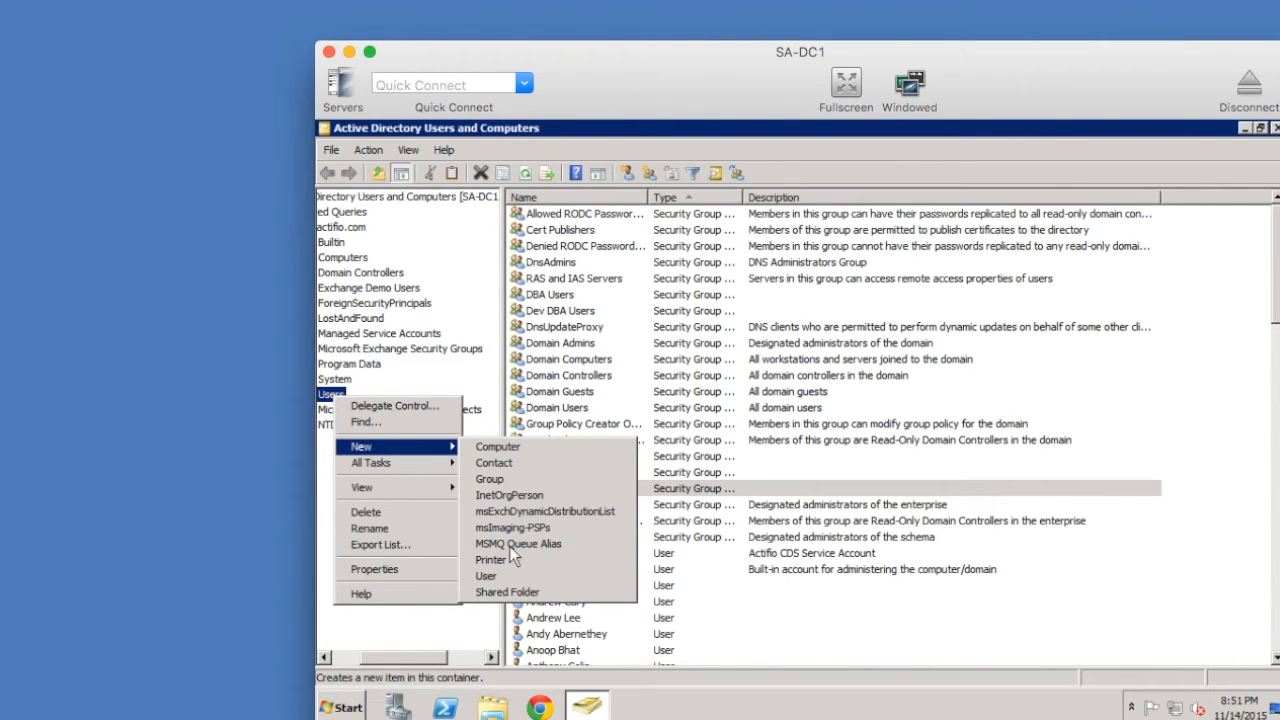
left_click(494, 577)
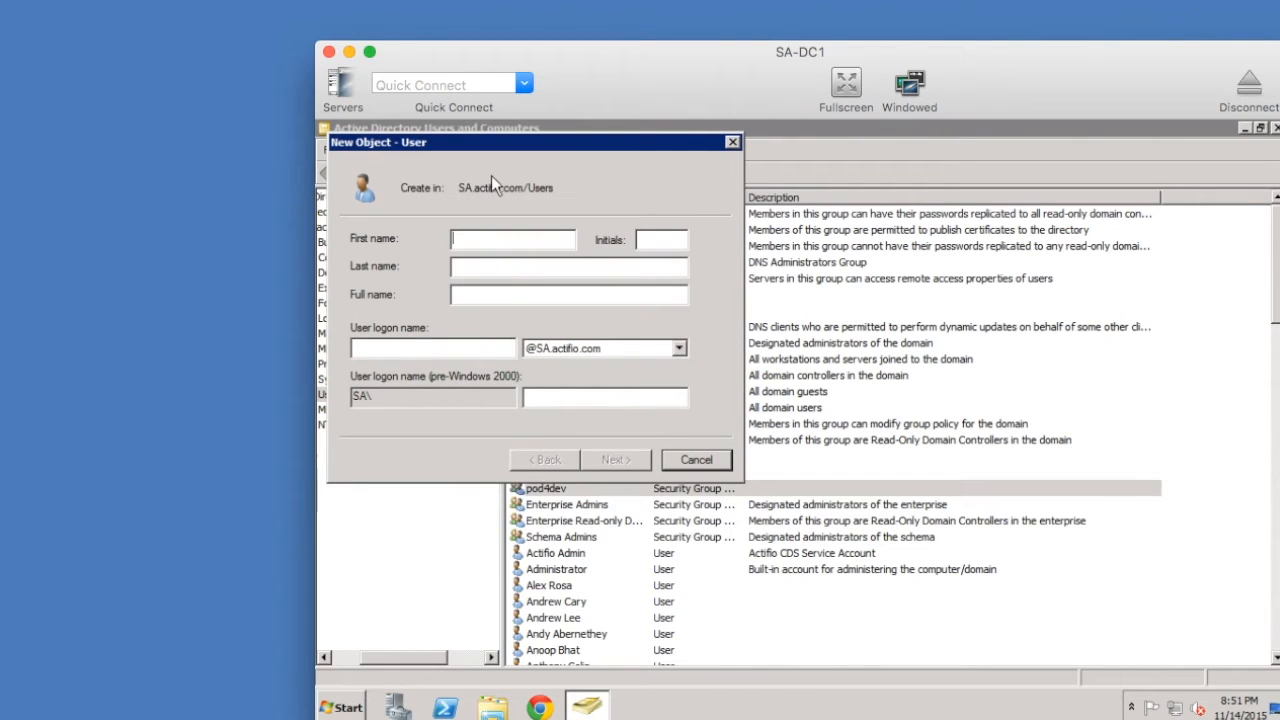
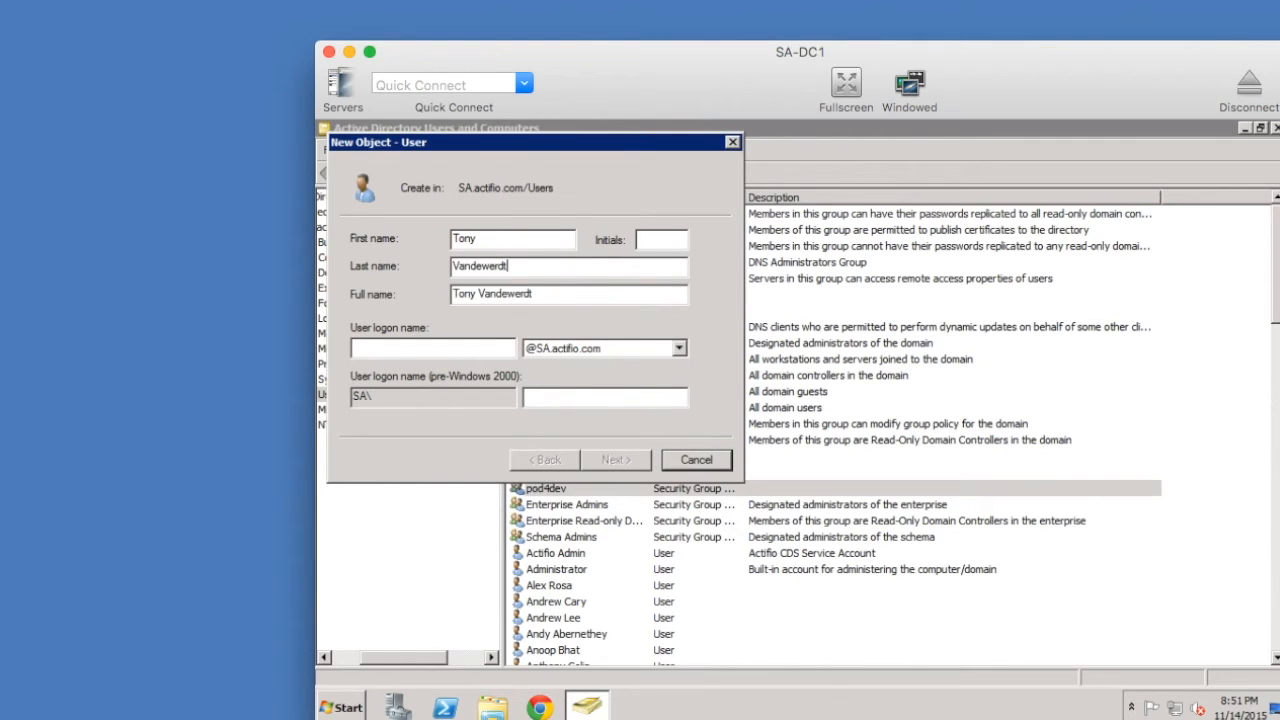
key("Tab")
key("Tab")
key("Tab")
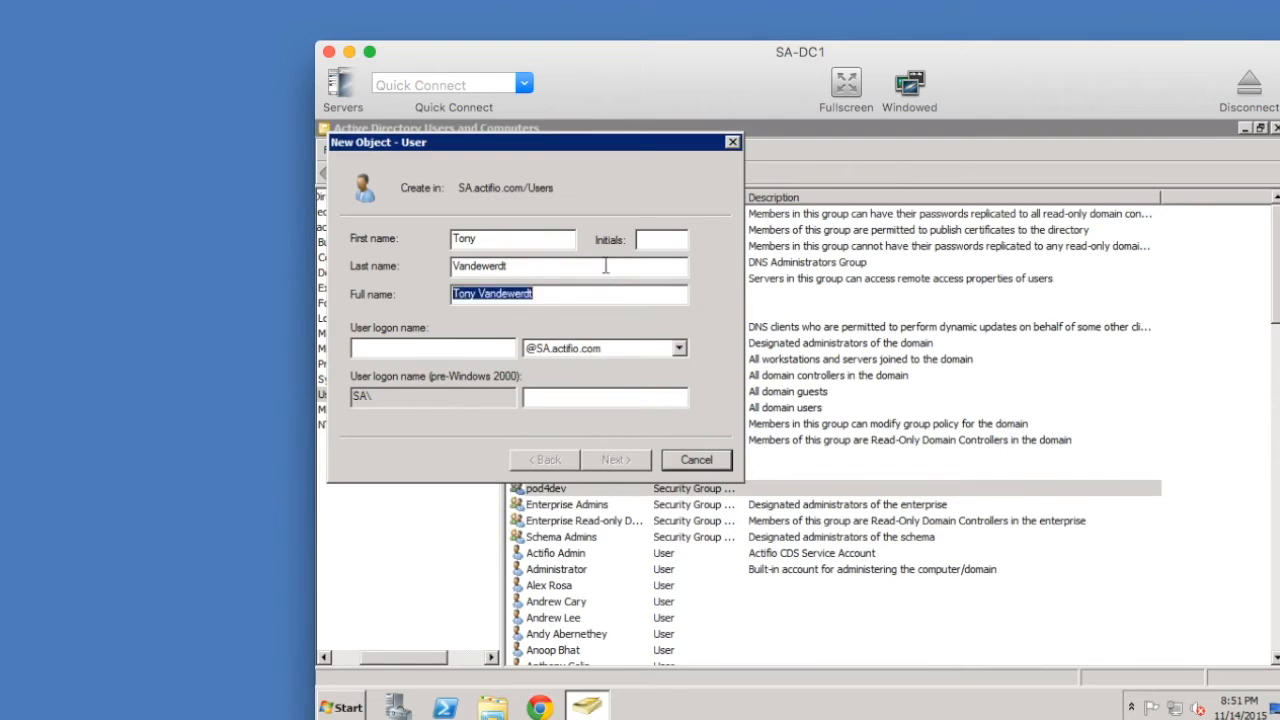
left_click(483, 352)
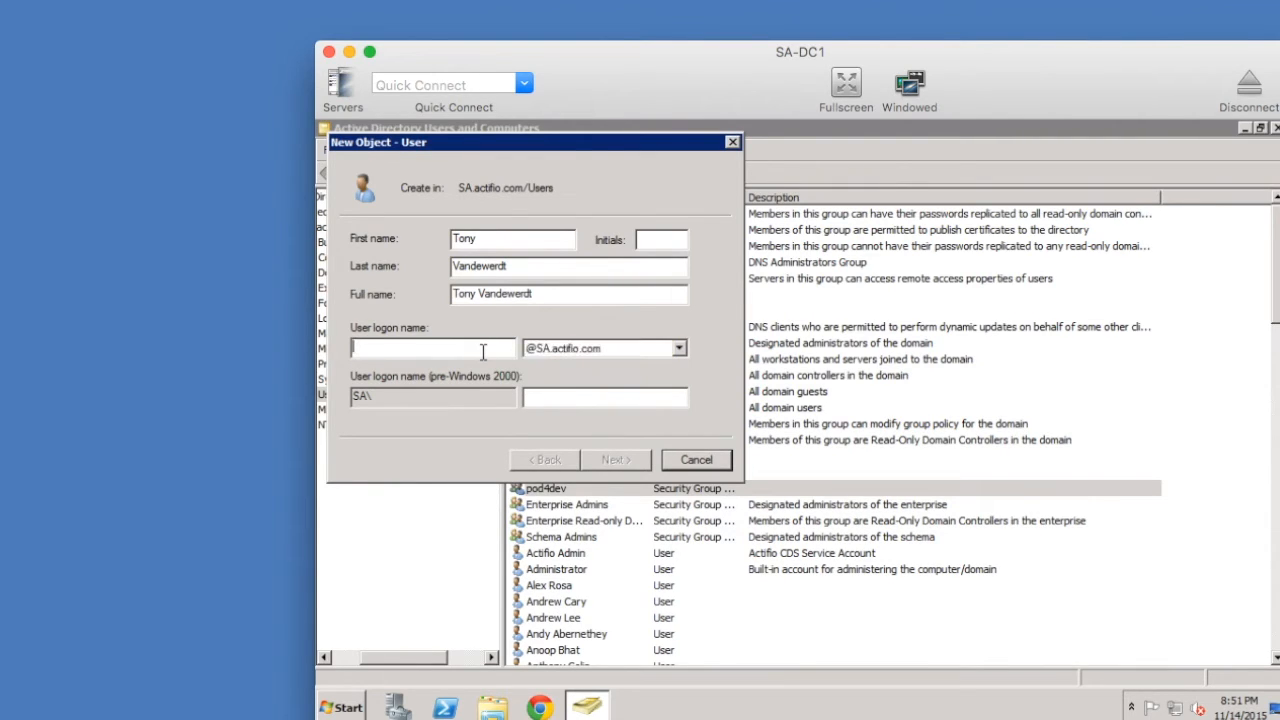
type("avdev")
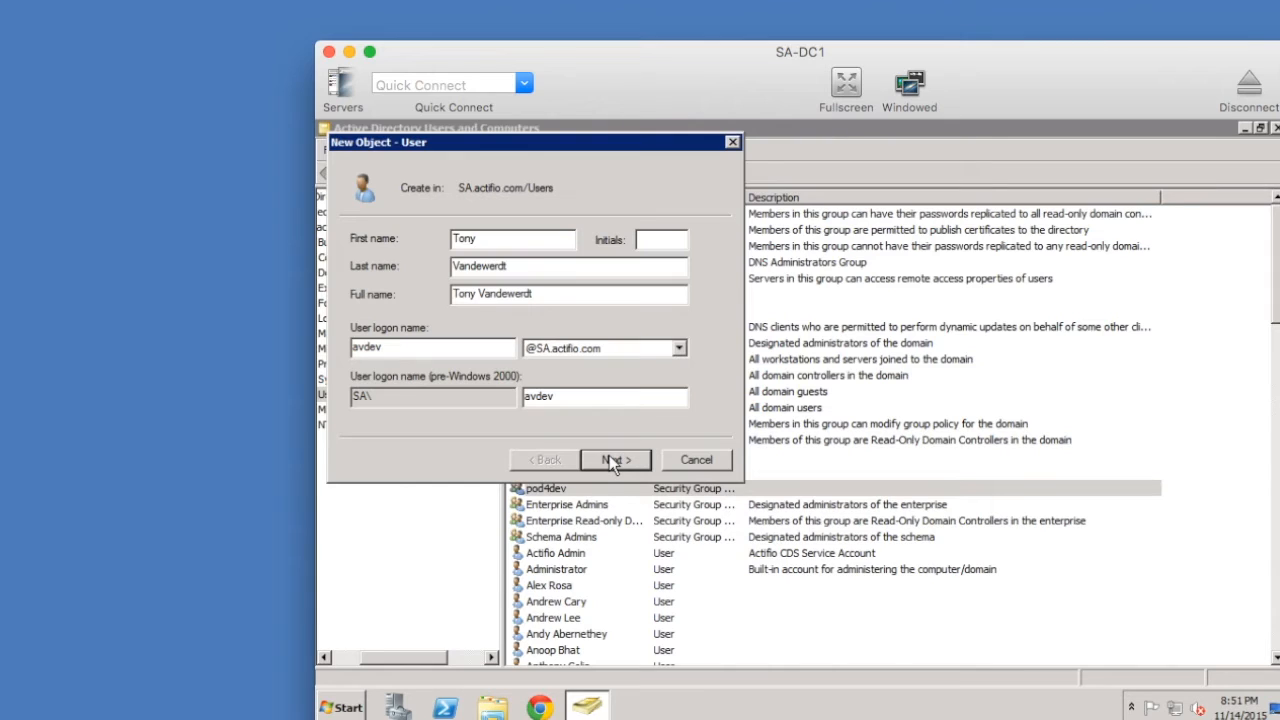
- Enter and confirm the account password, untick forced change at logon, tick Password never expires
left_click(612, 461)
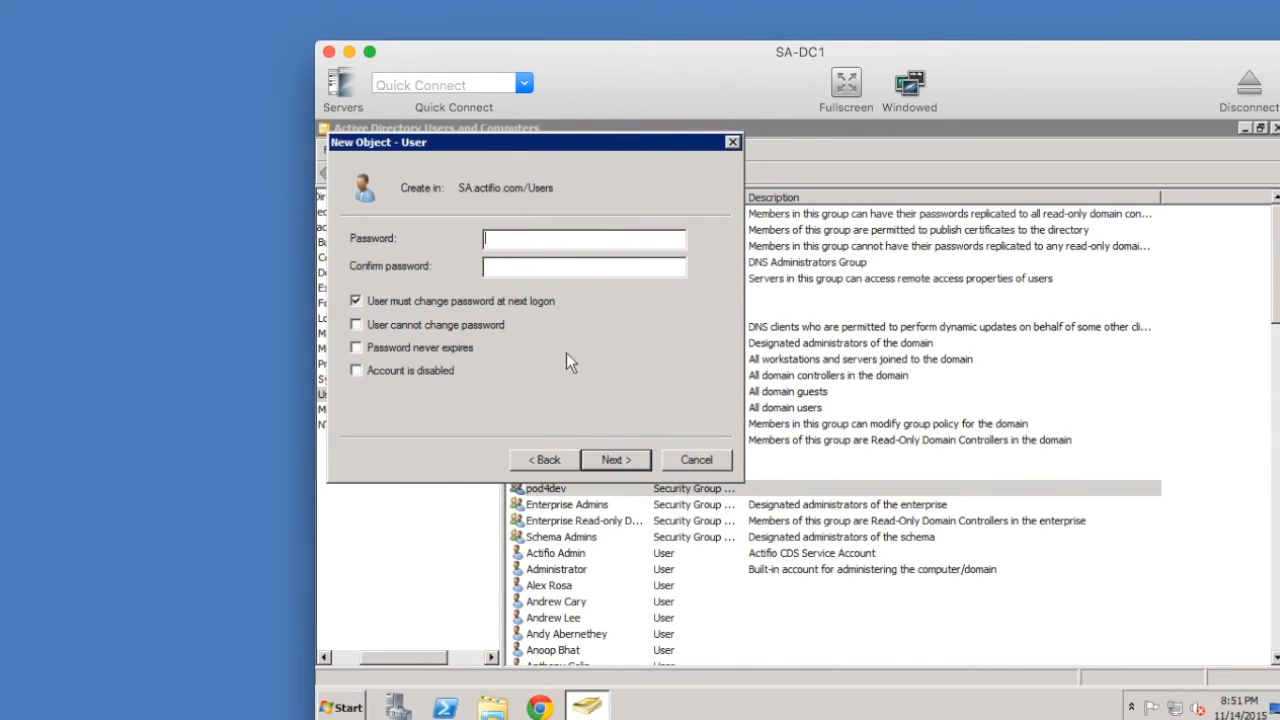
type("Password12")
key("Tab")
type("Password122")
left_click(356, 300)
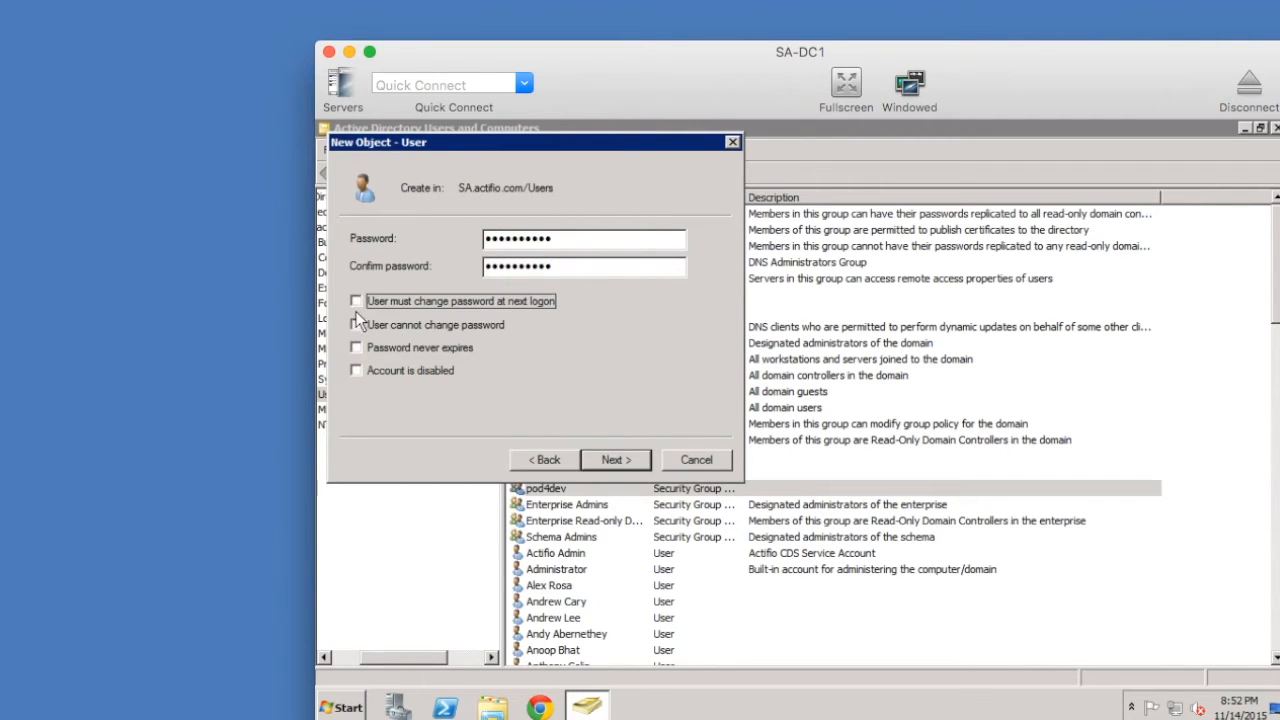
left_click(356, 347)
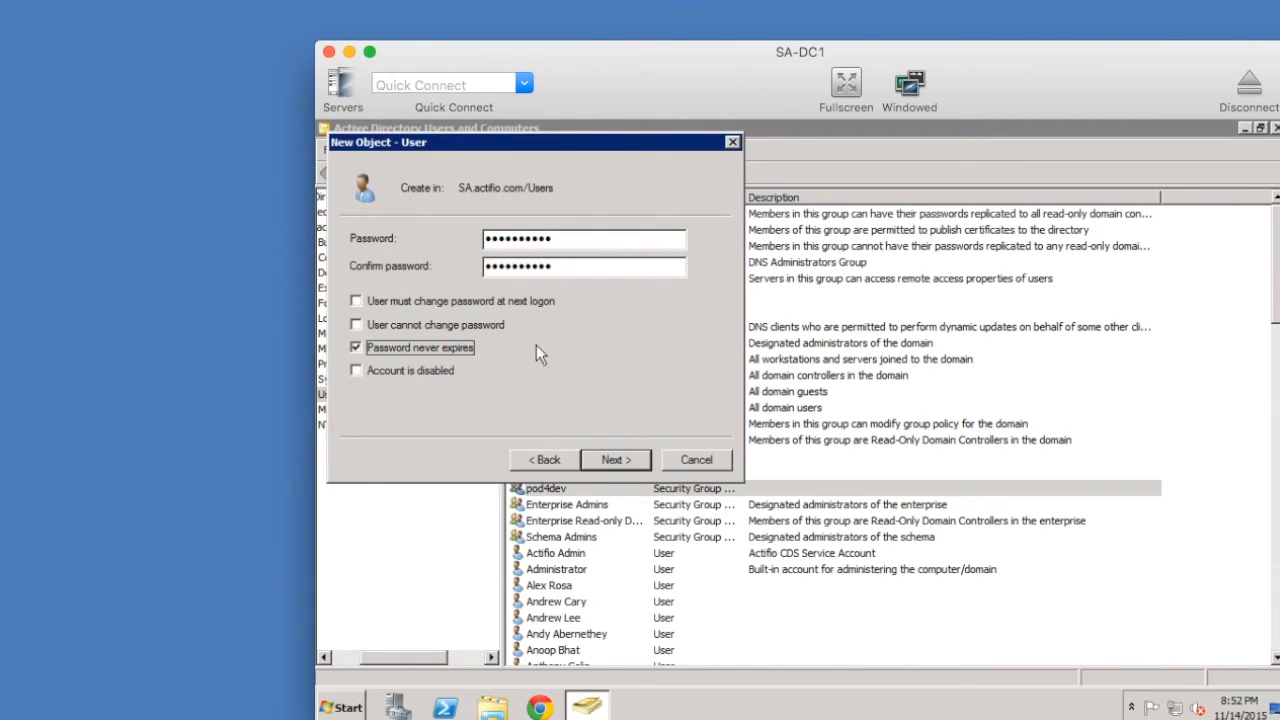
left_click(615, 459)
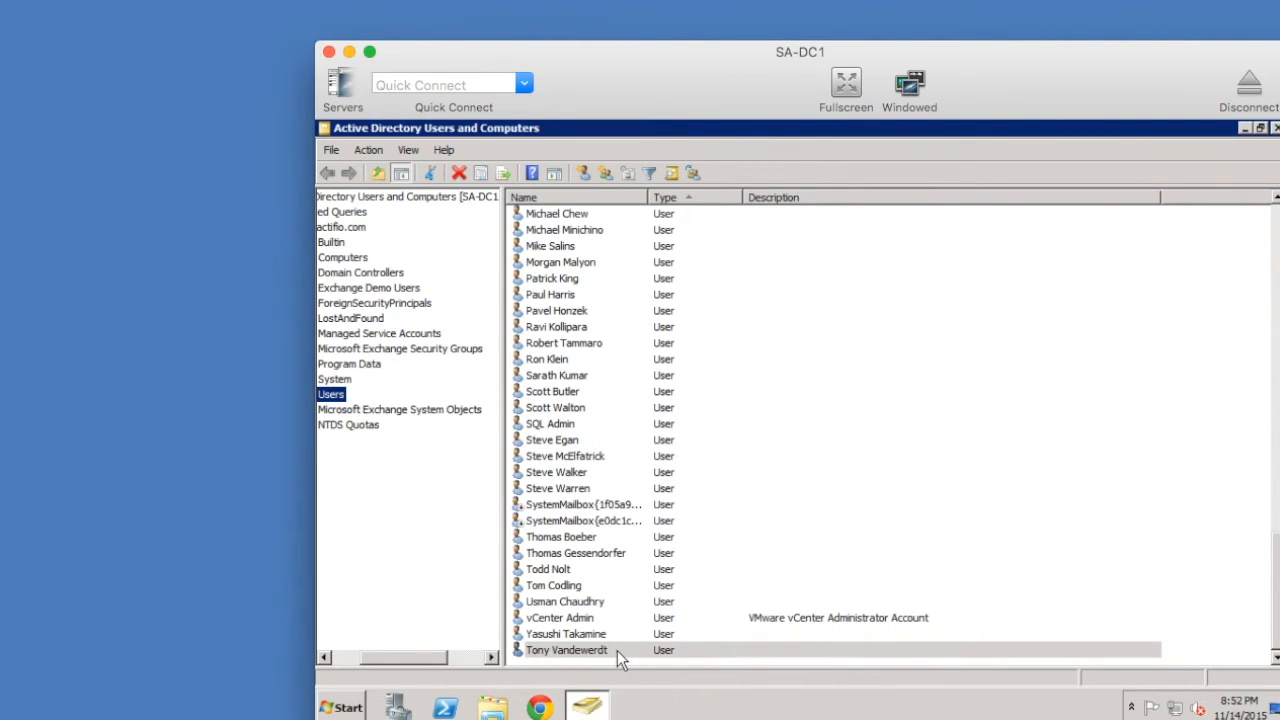
- Add pod4dev to the new user's Member Of groups and save the Properties
double_click(617, 650)
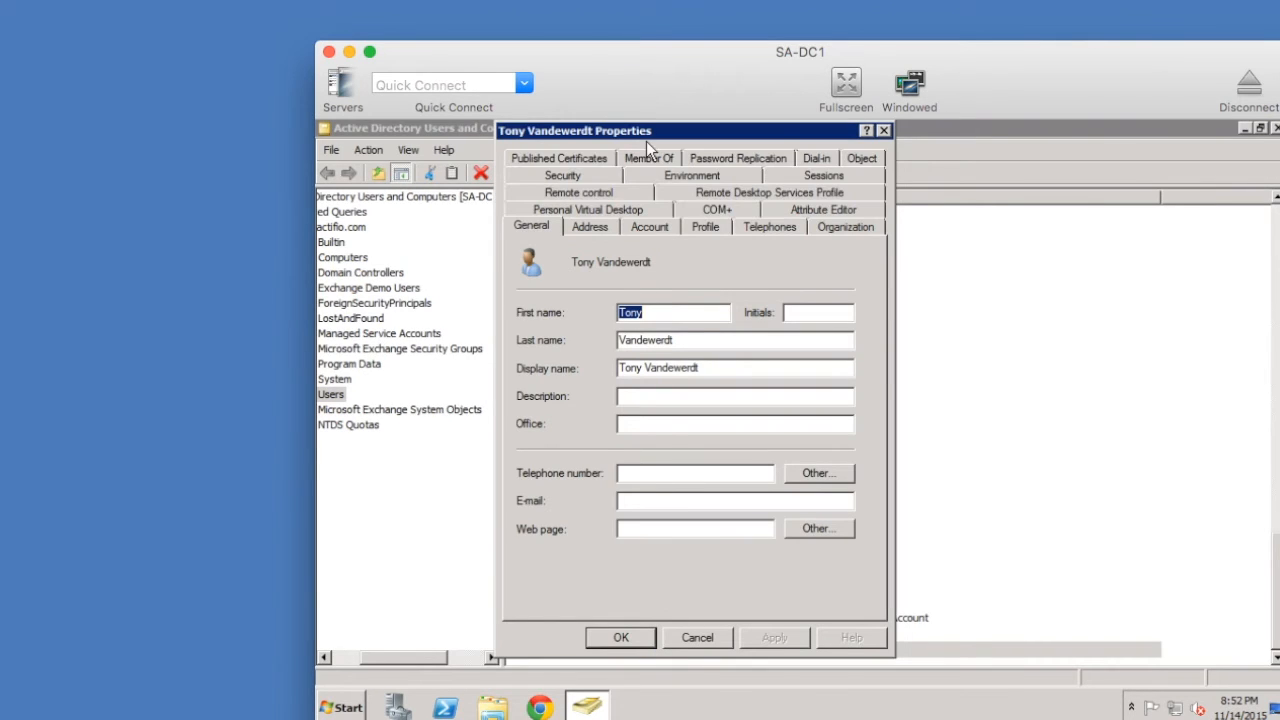
left_click(649, 159)
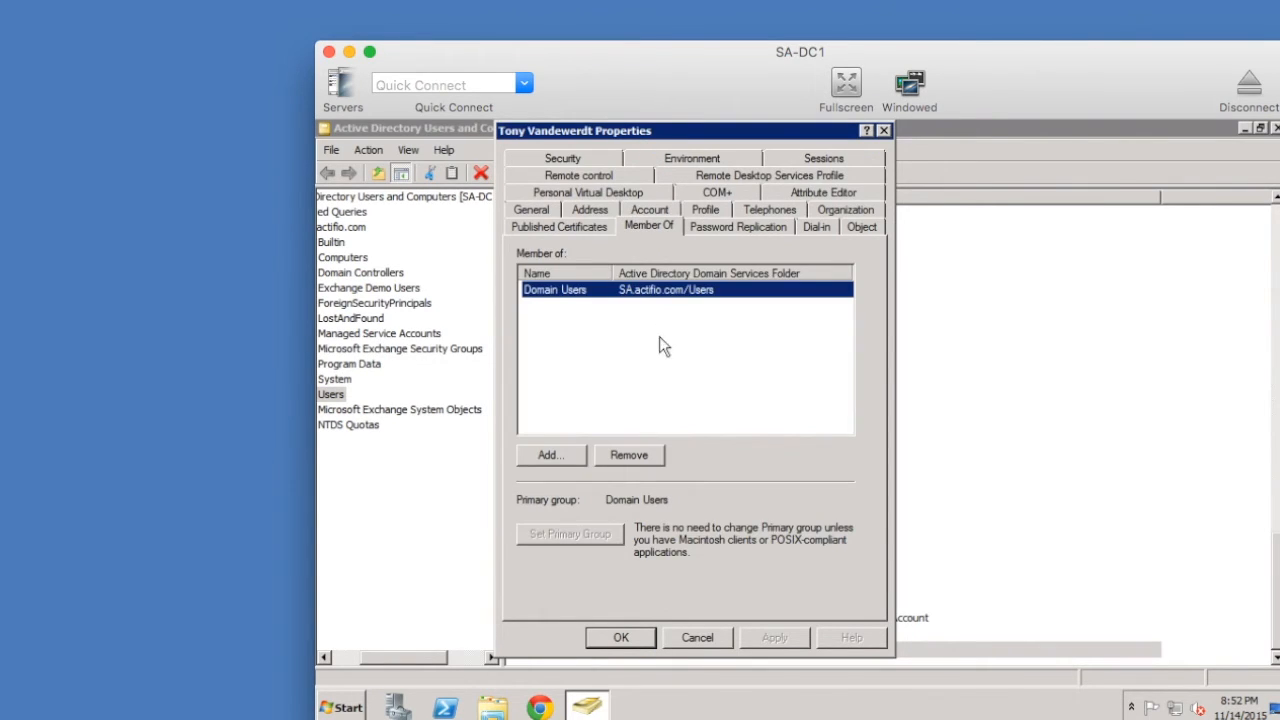
left_click(548, 455)
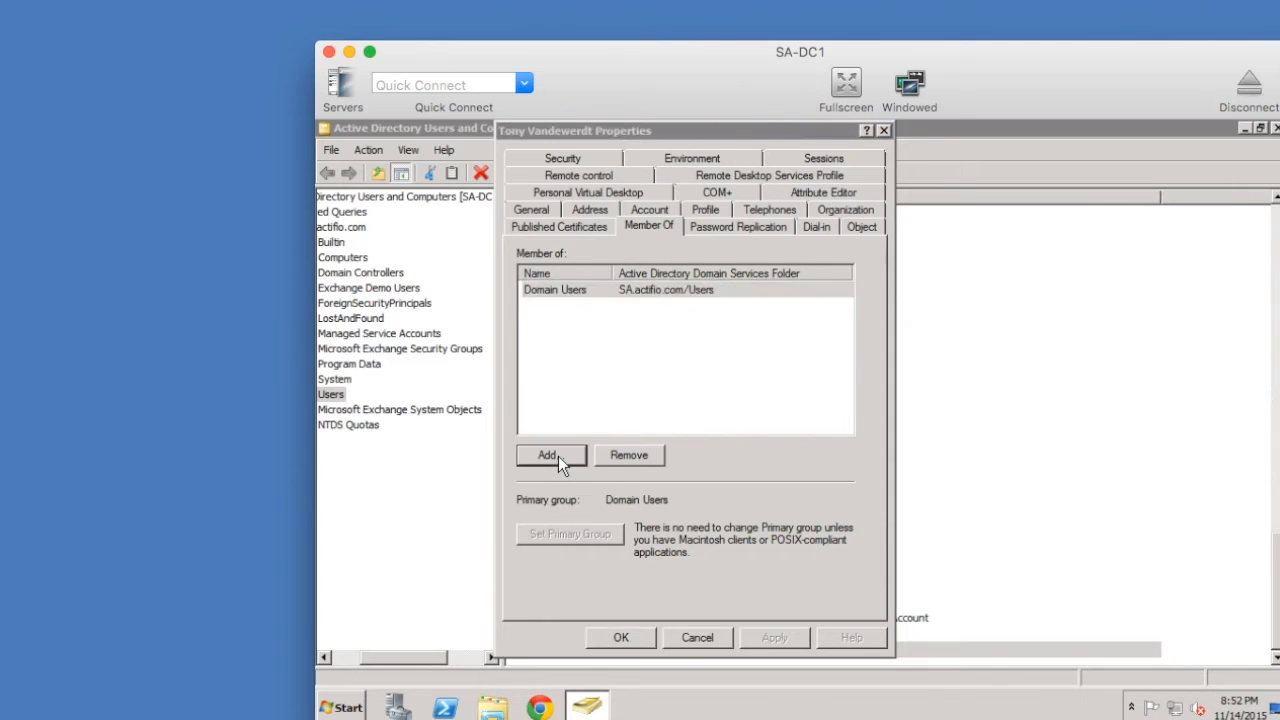
type("p")
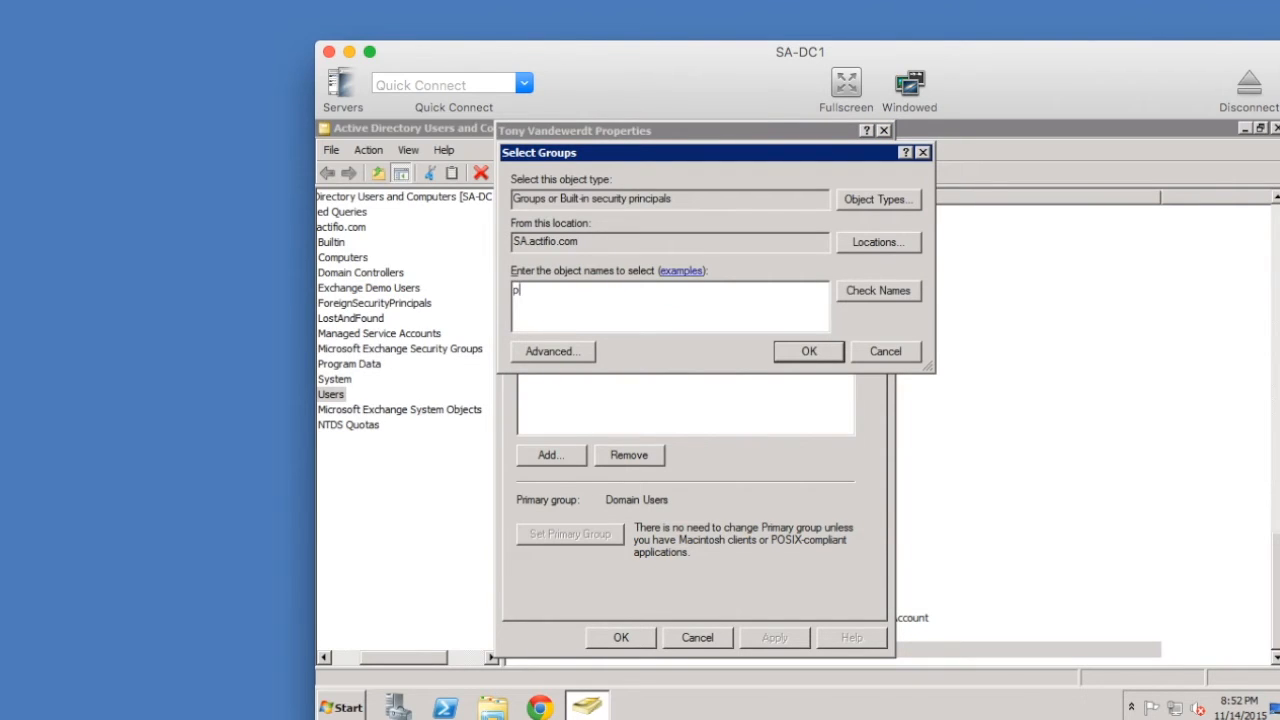
type("od4dev")
left_click(799, 349)
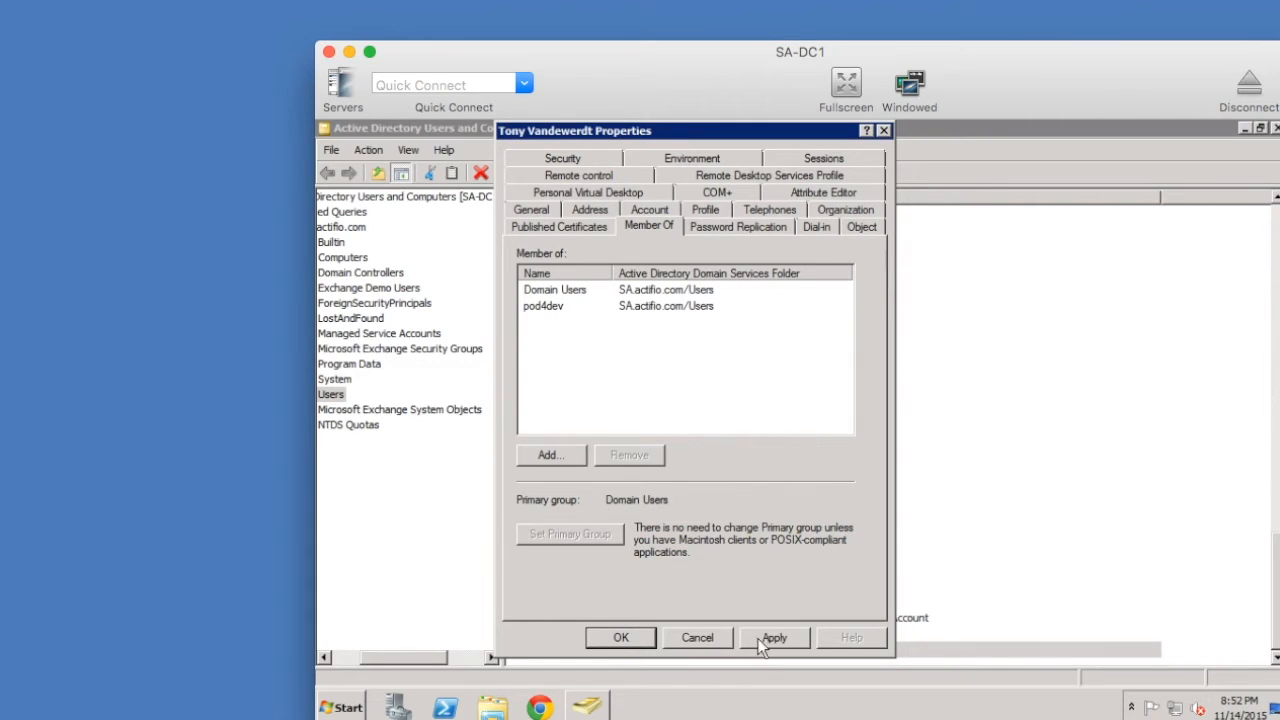
left_click(621, 638)
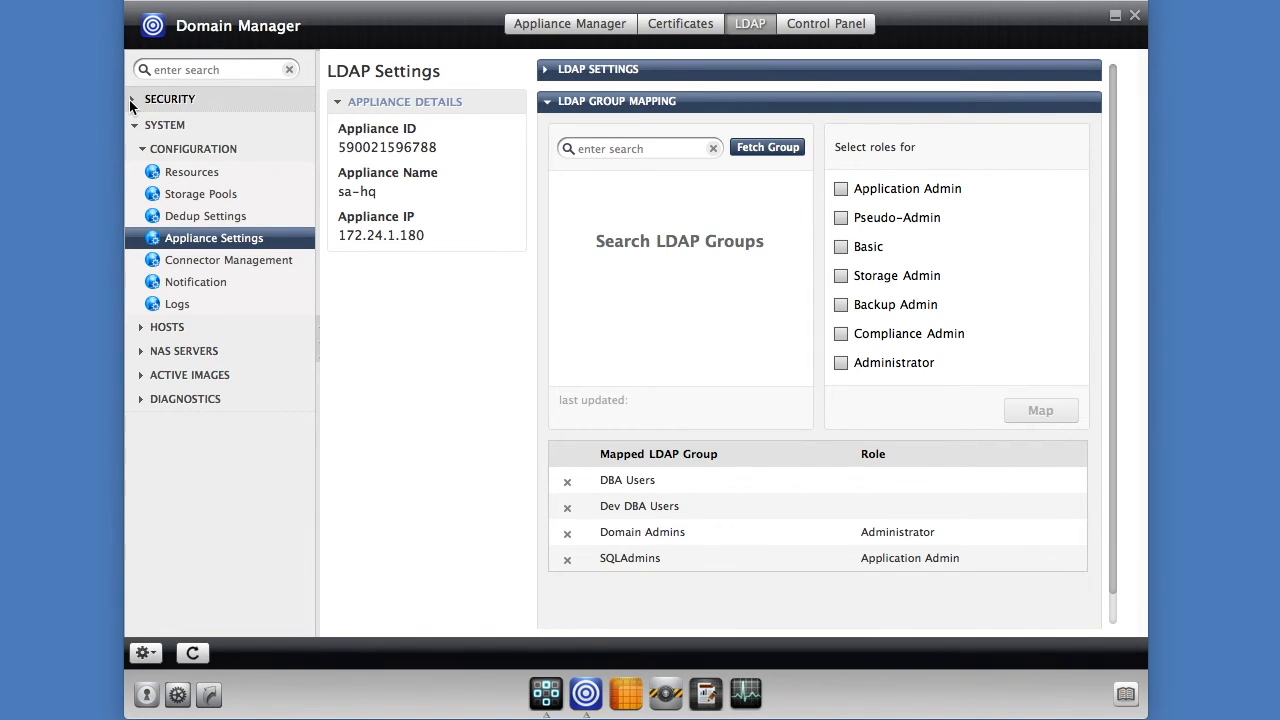
- Show an existing LDAP user's assigned roles, Application Admin and Administrator
left_click(131, 101)
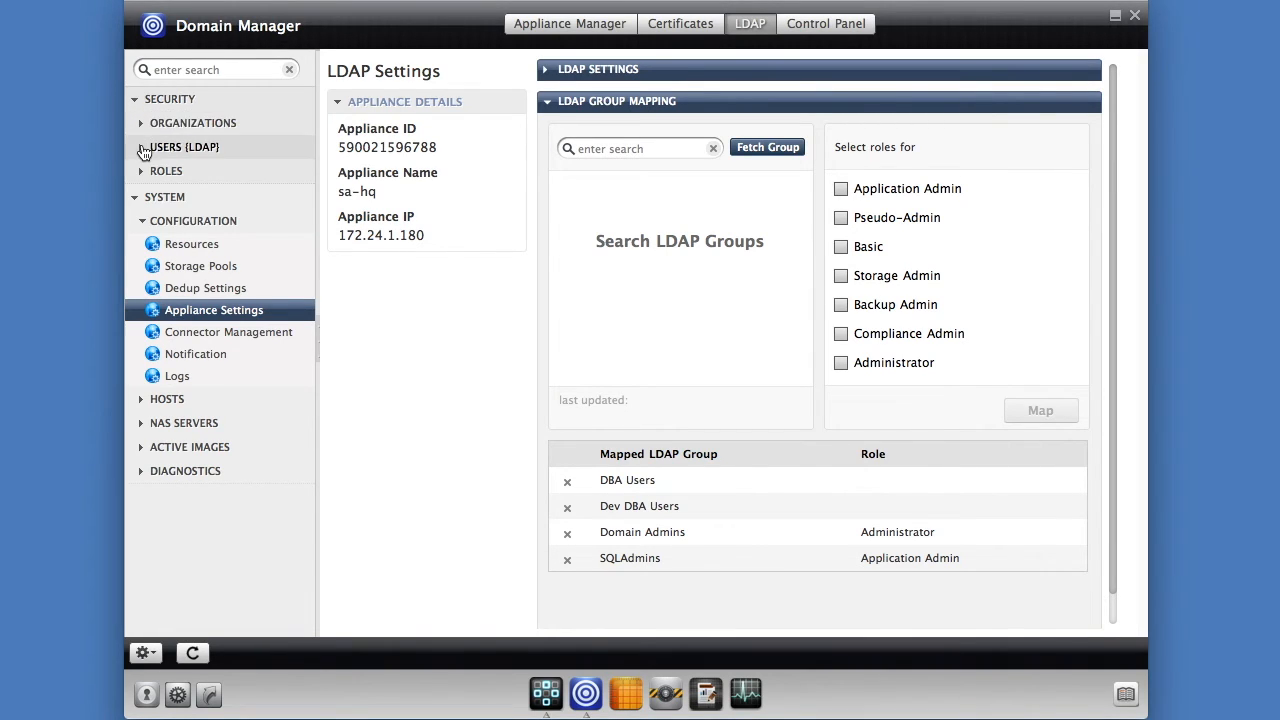
left_click(141, 148)
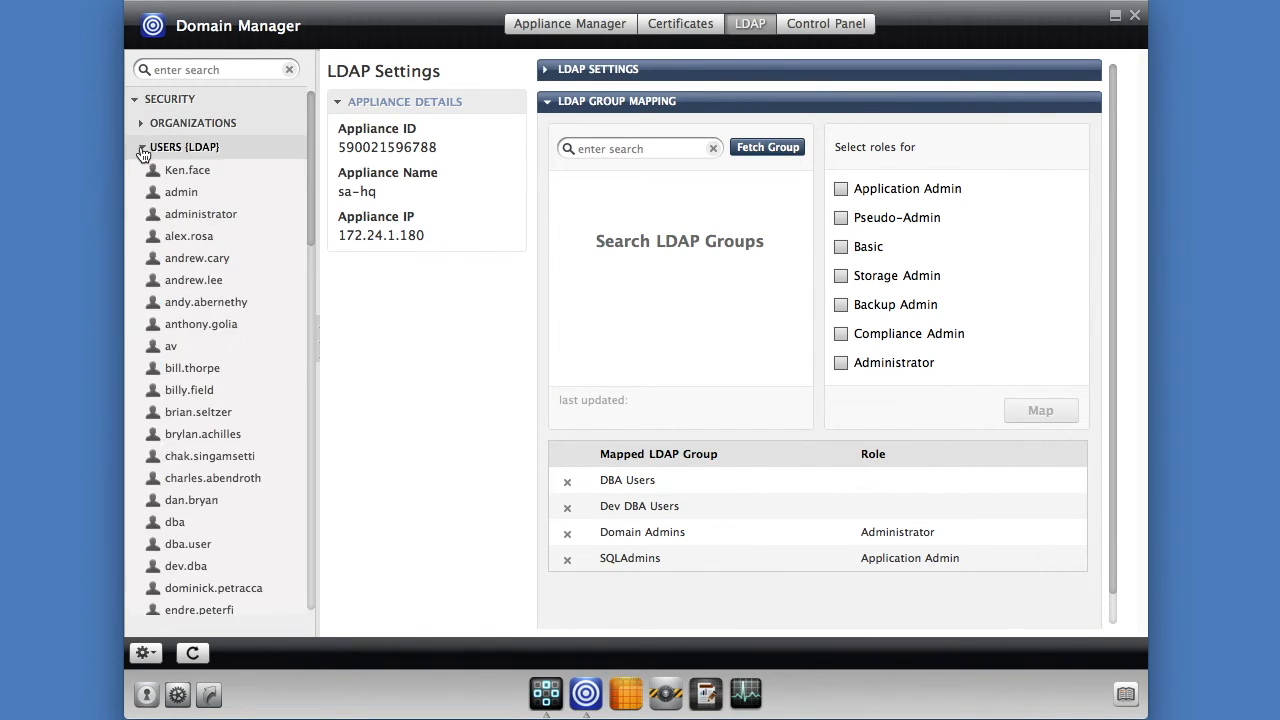
left_click(172, 350)
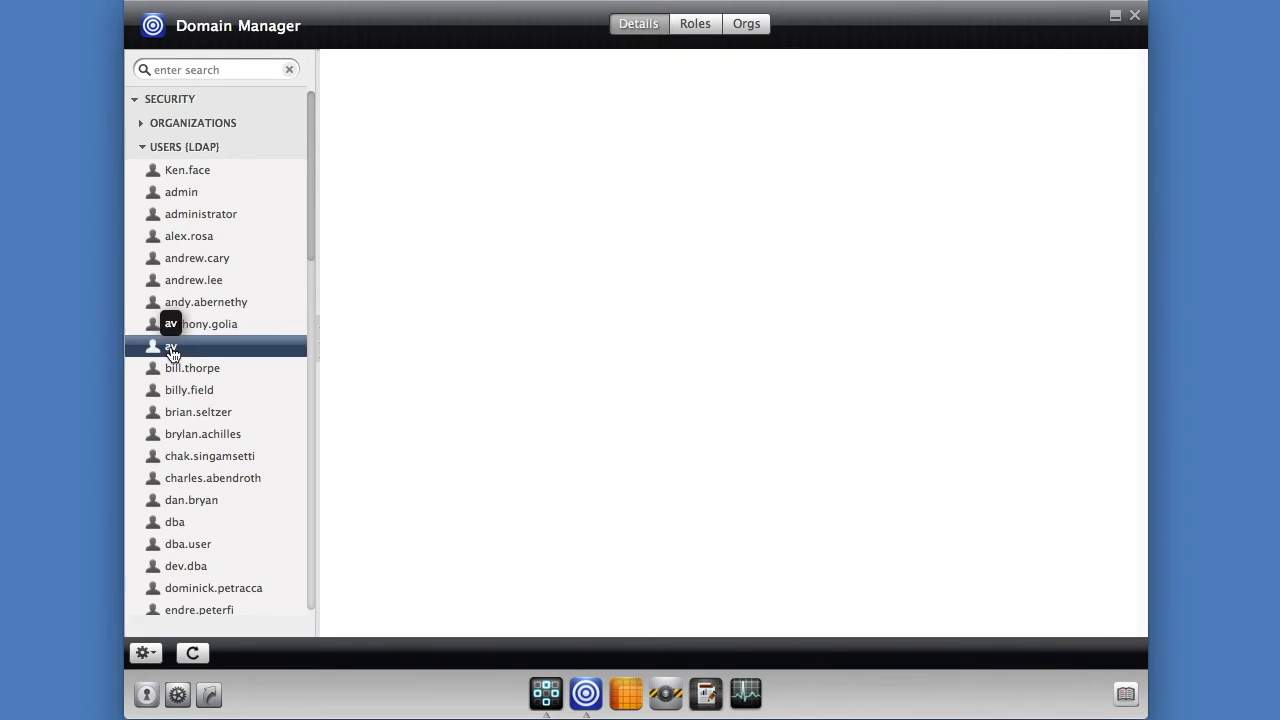
left_click(697, 24)
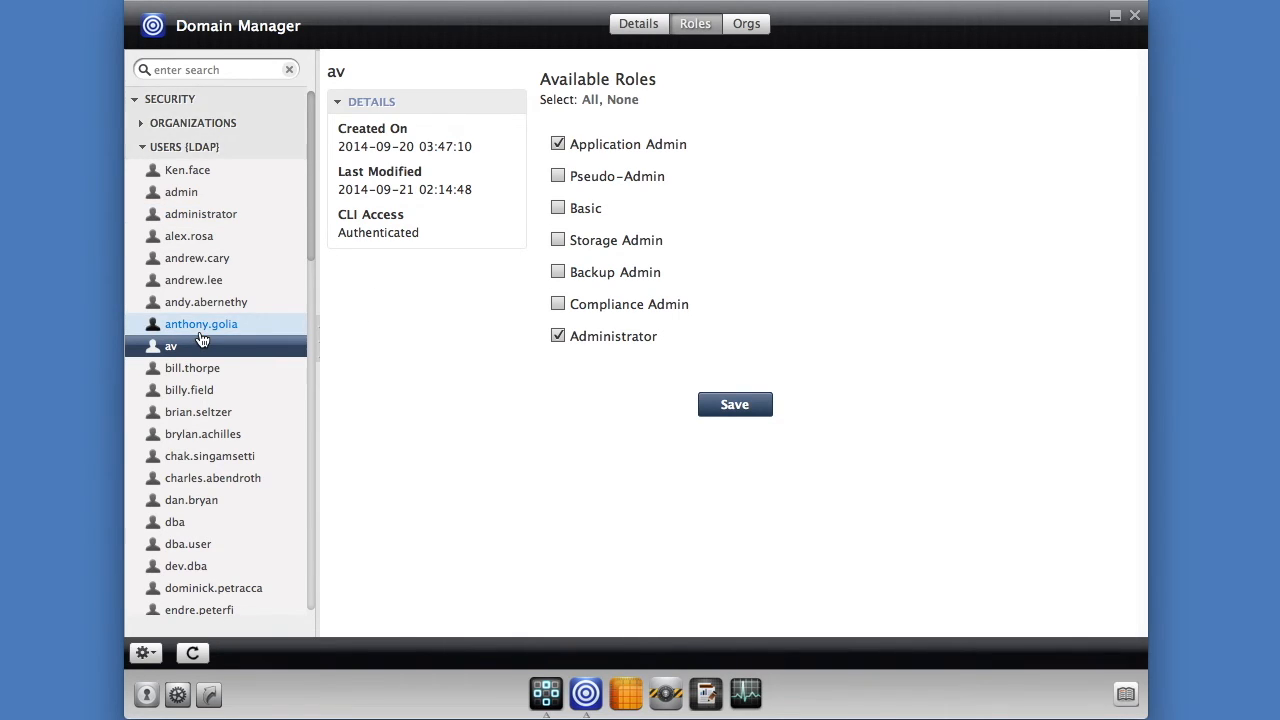
- Collapse the LDAP users, list the defined roles and bring up the creation menu
left_click(142, 149)
left_click(143, 173)
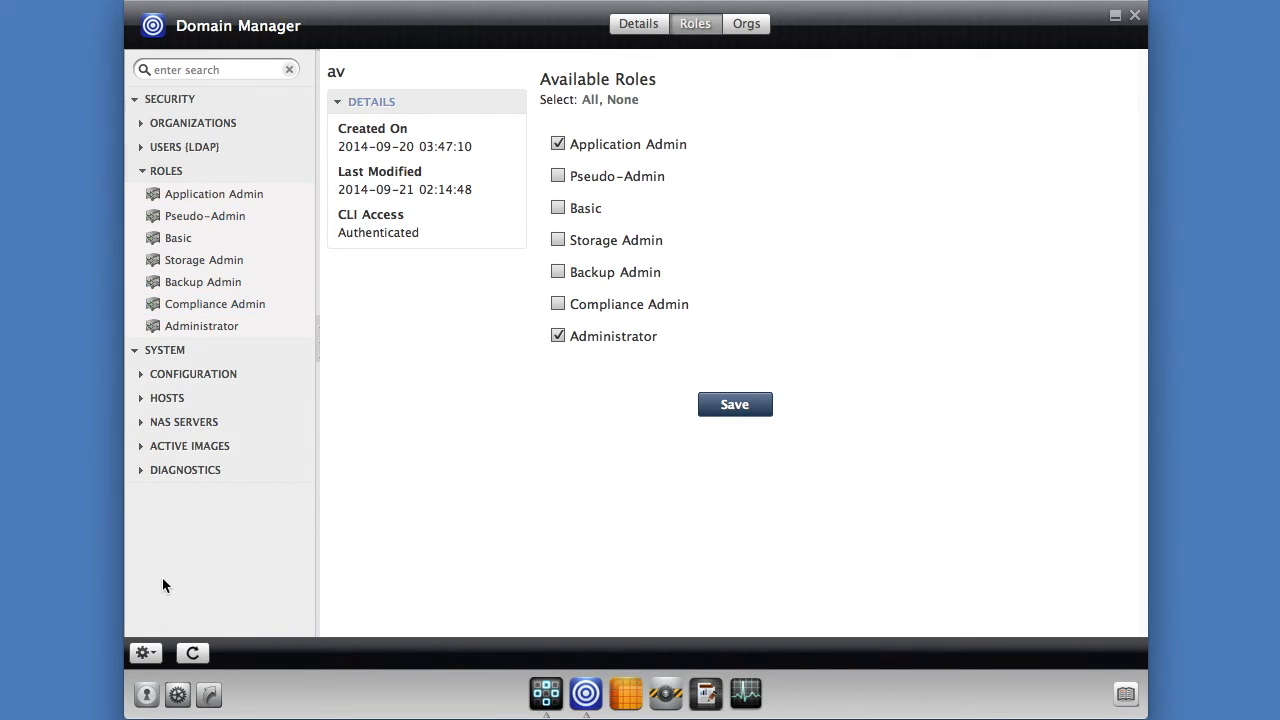
left_click(145, 653)
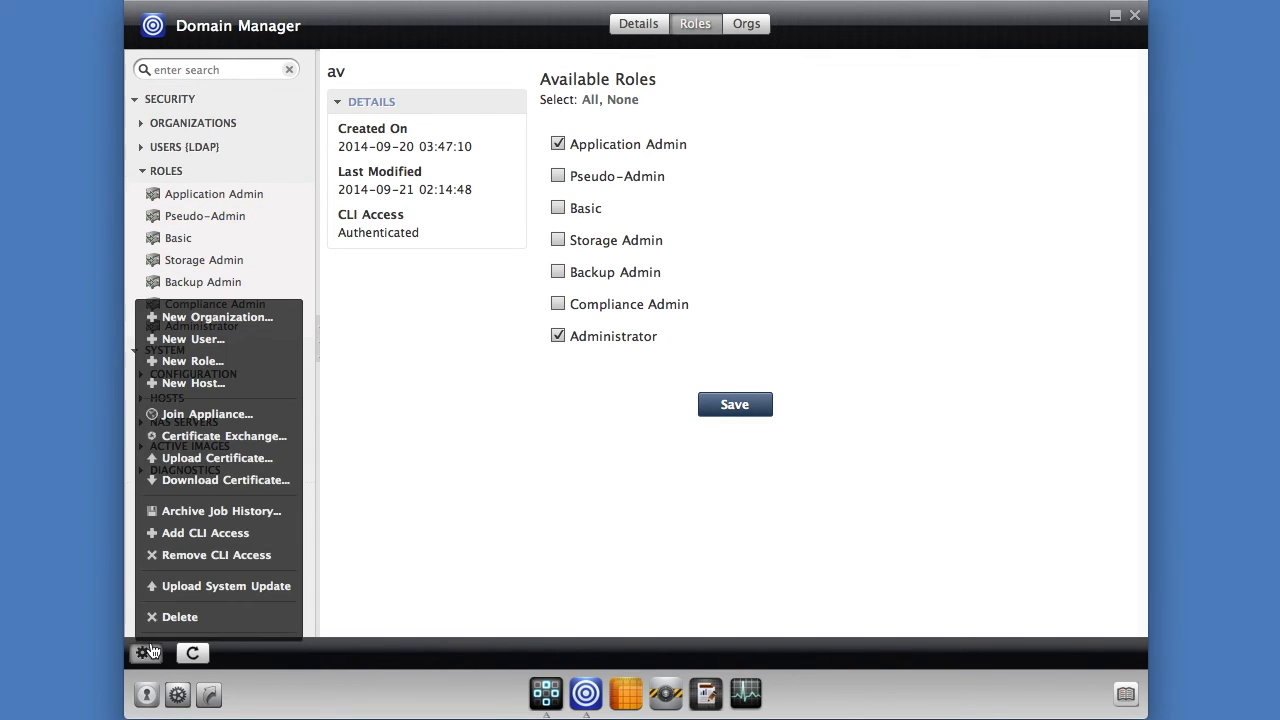
- Save a new role named pod4dev and bring up its rights settings
left_click(218, 369)
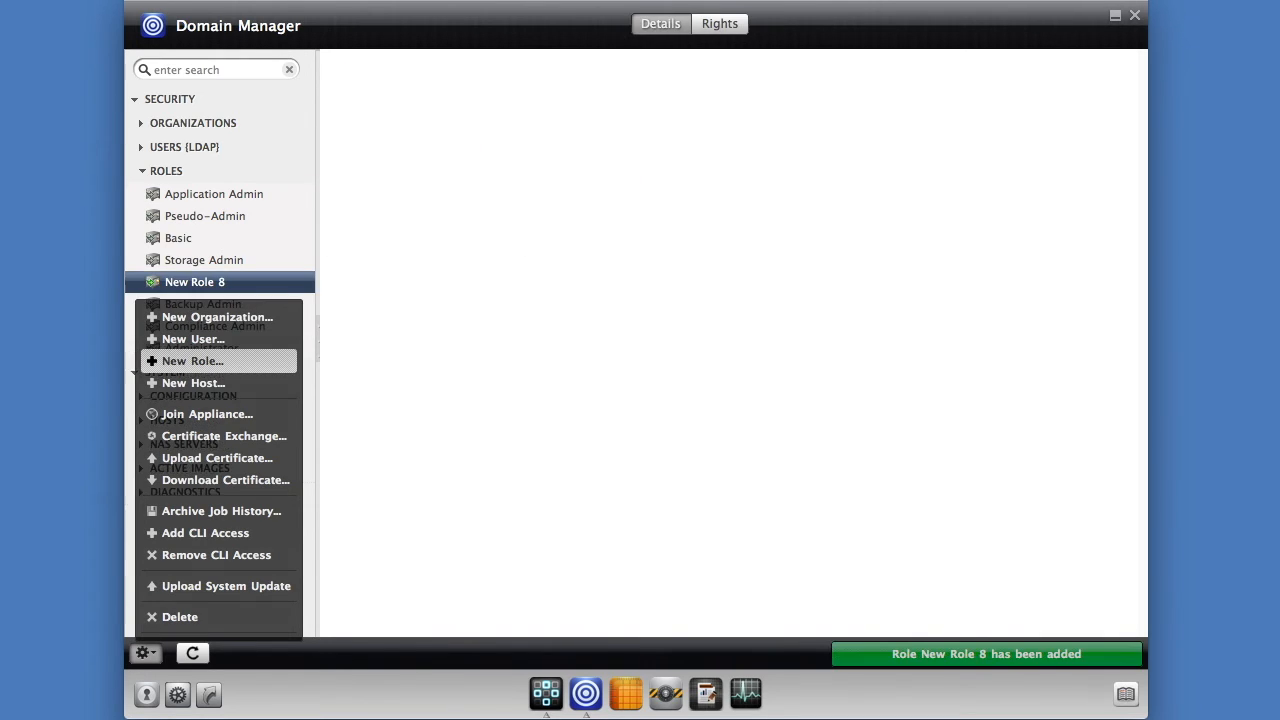
left_click_drag(783, 90, 676, 88)
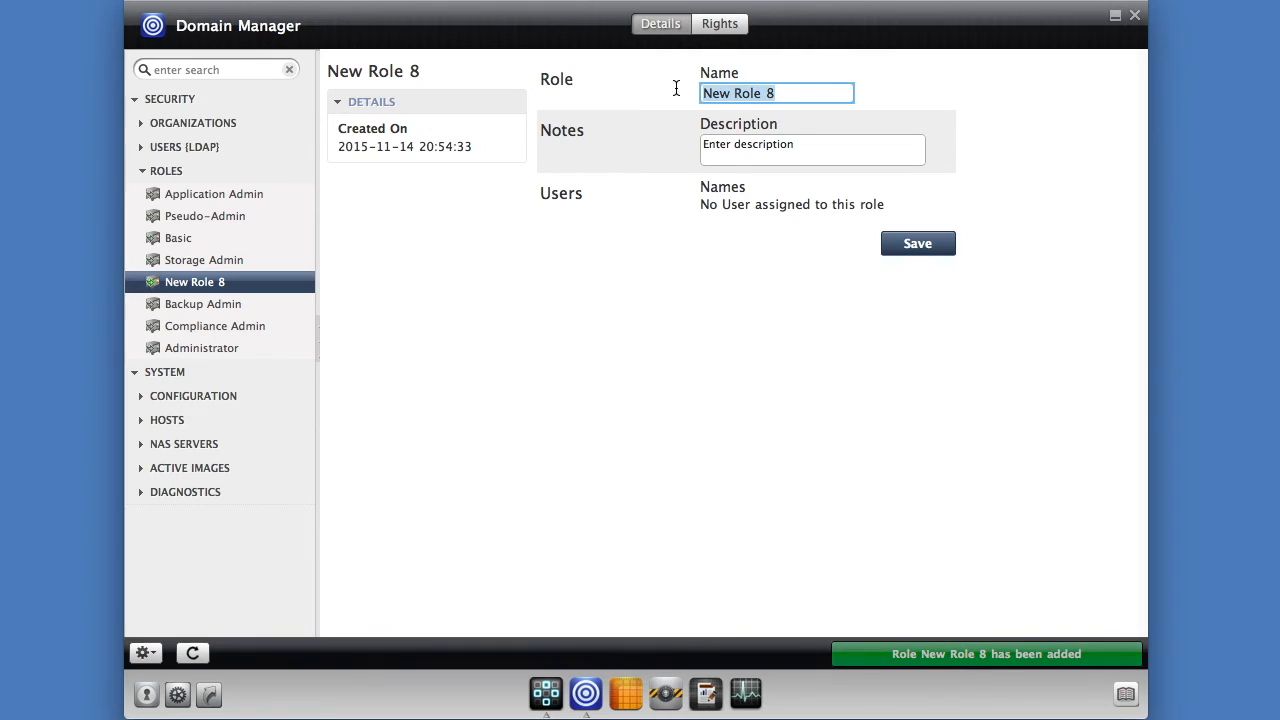
type("pod4dev")
key("Tab")
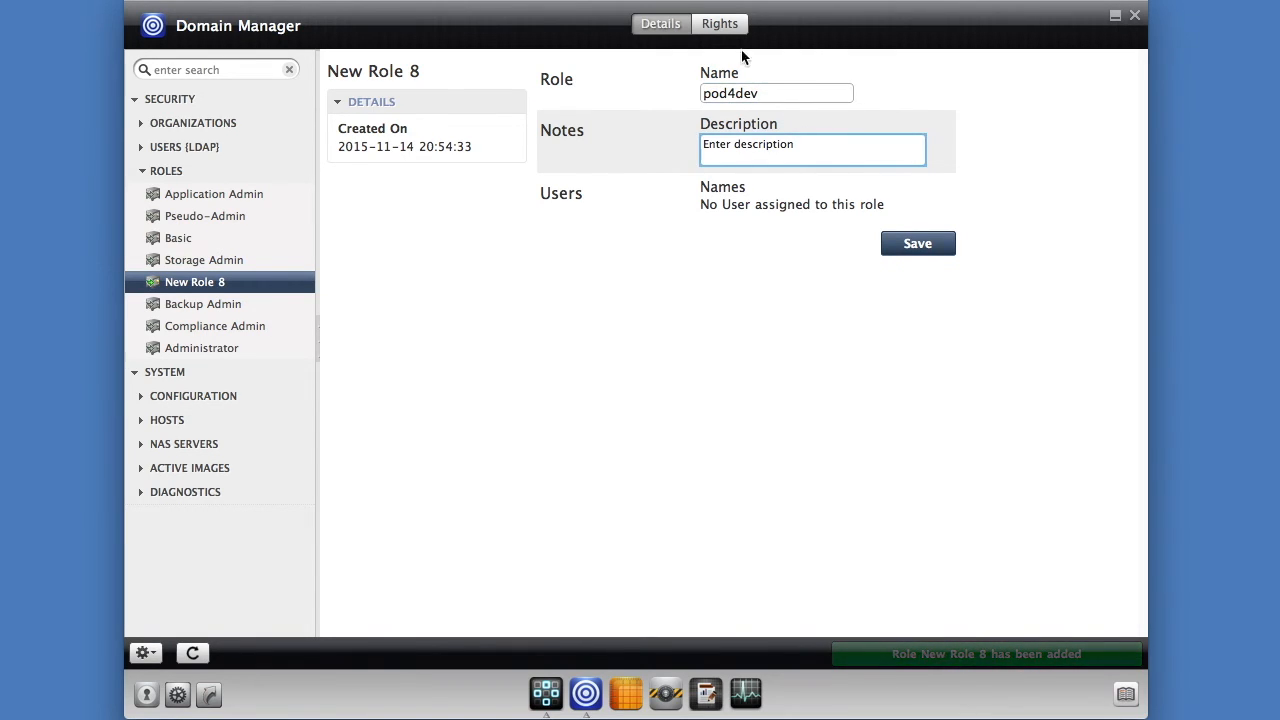
left_click(917, 243)
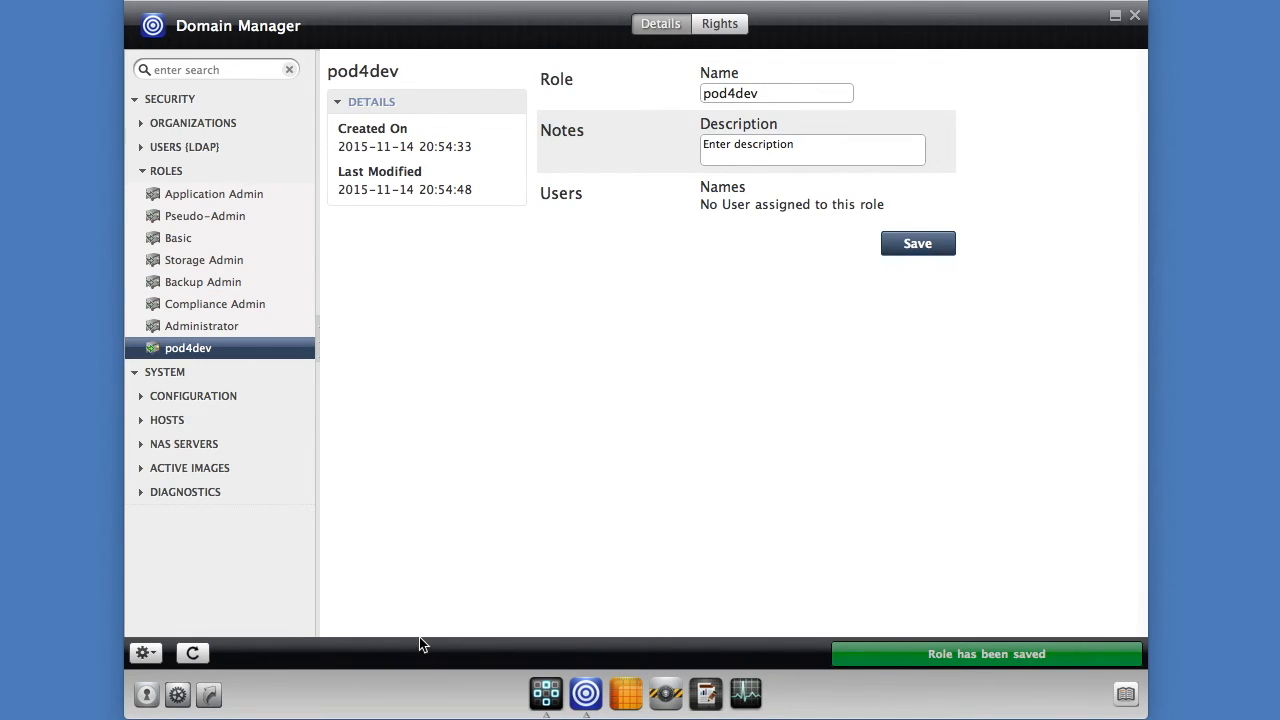
left_click(722, 27)
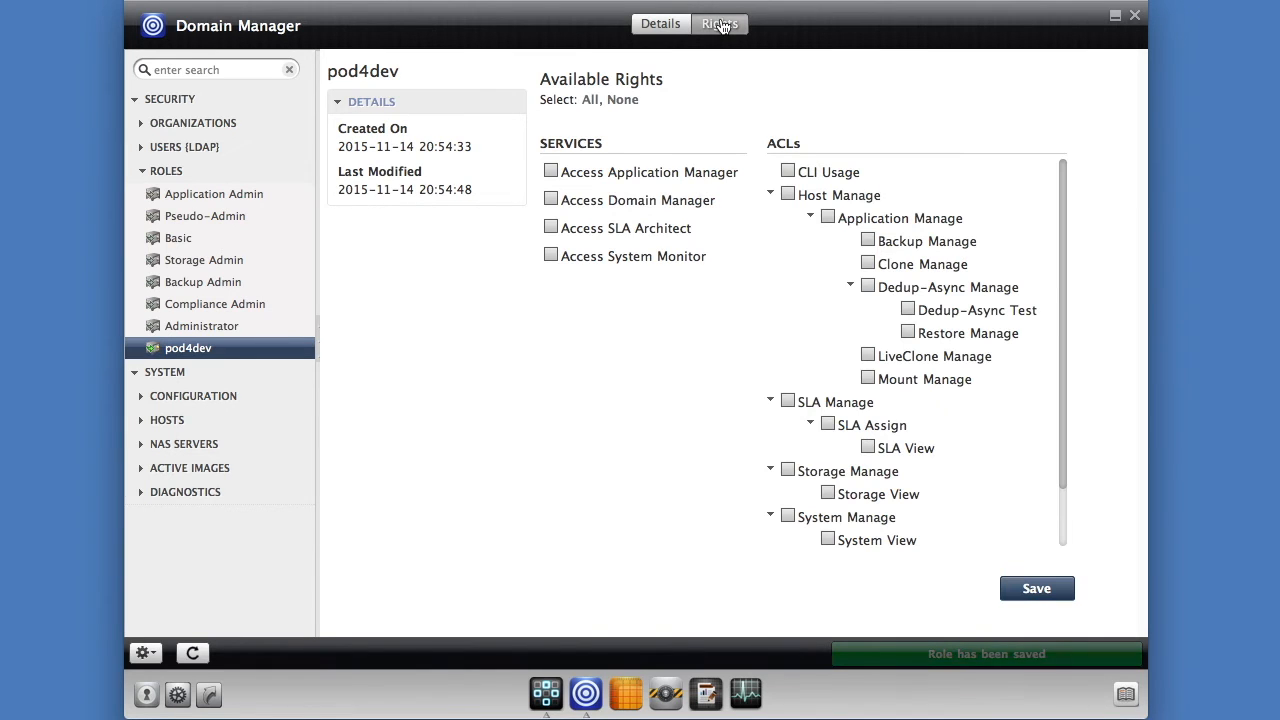
- Give pod4dev Application Manager and System Monitor access plus Host, WorkFlow and System Manage rights, saved
left_click(549, 170)
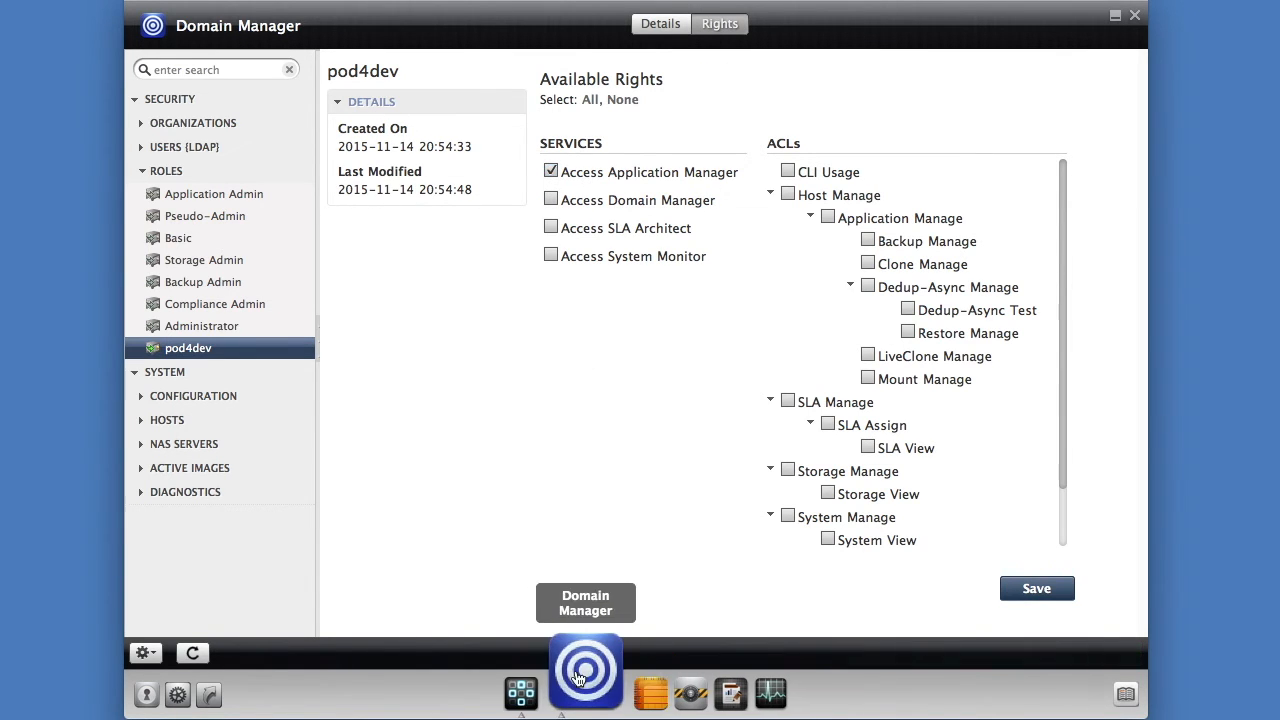
left_click(551, 255)
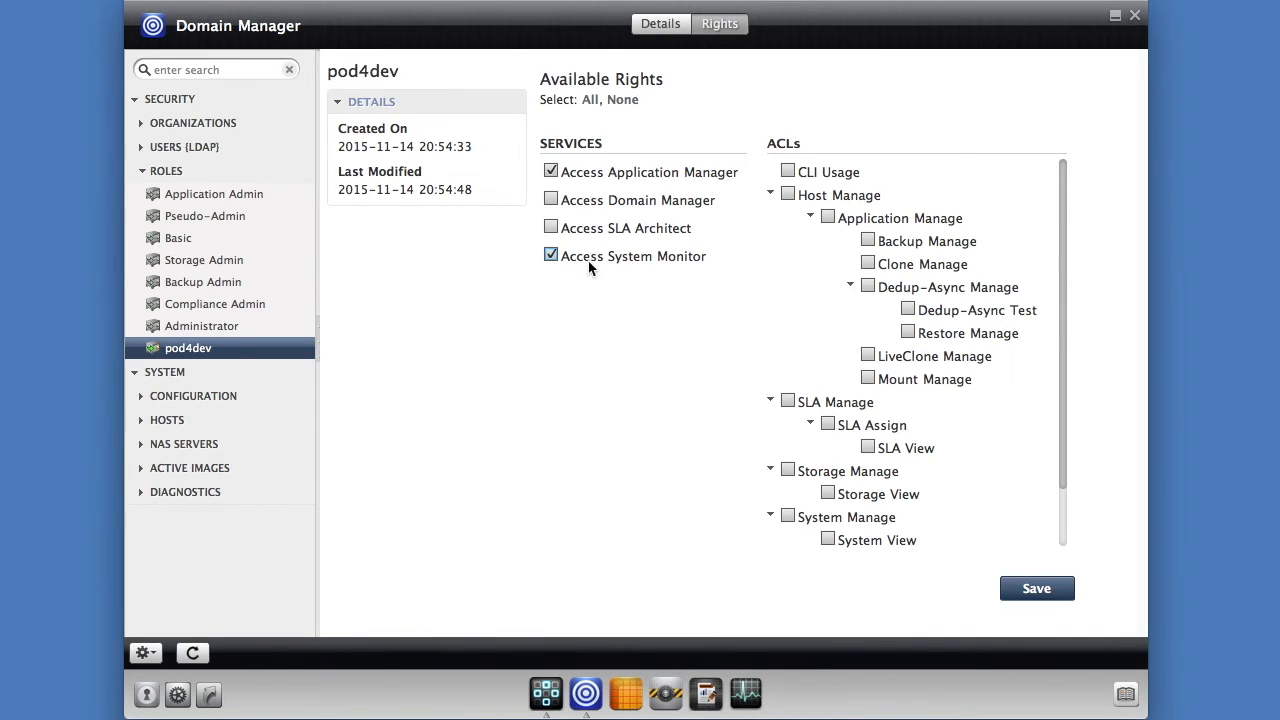
left_click(787, 195)
scroll(932, 350, "down", 2)
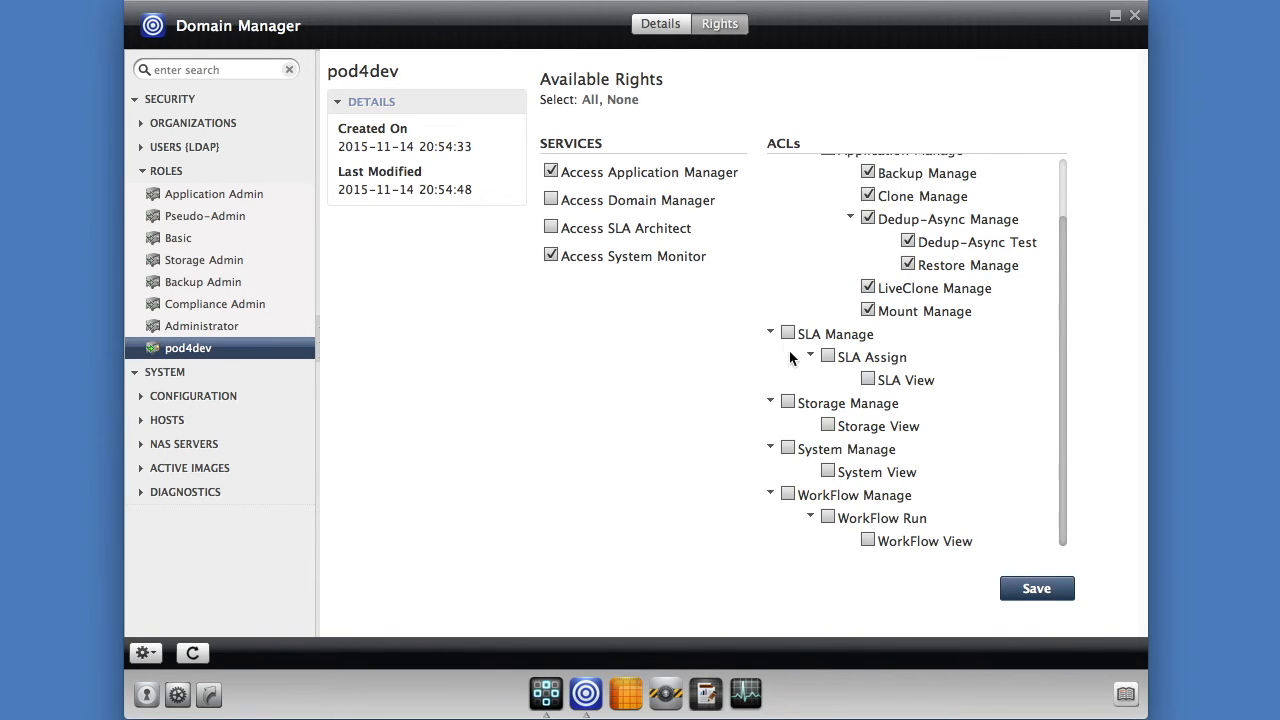
left_click(788, 494)
left_click(787, 449)
left_click_drag(1059, 298, 1057, 229)
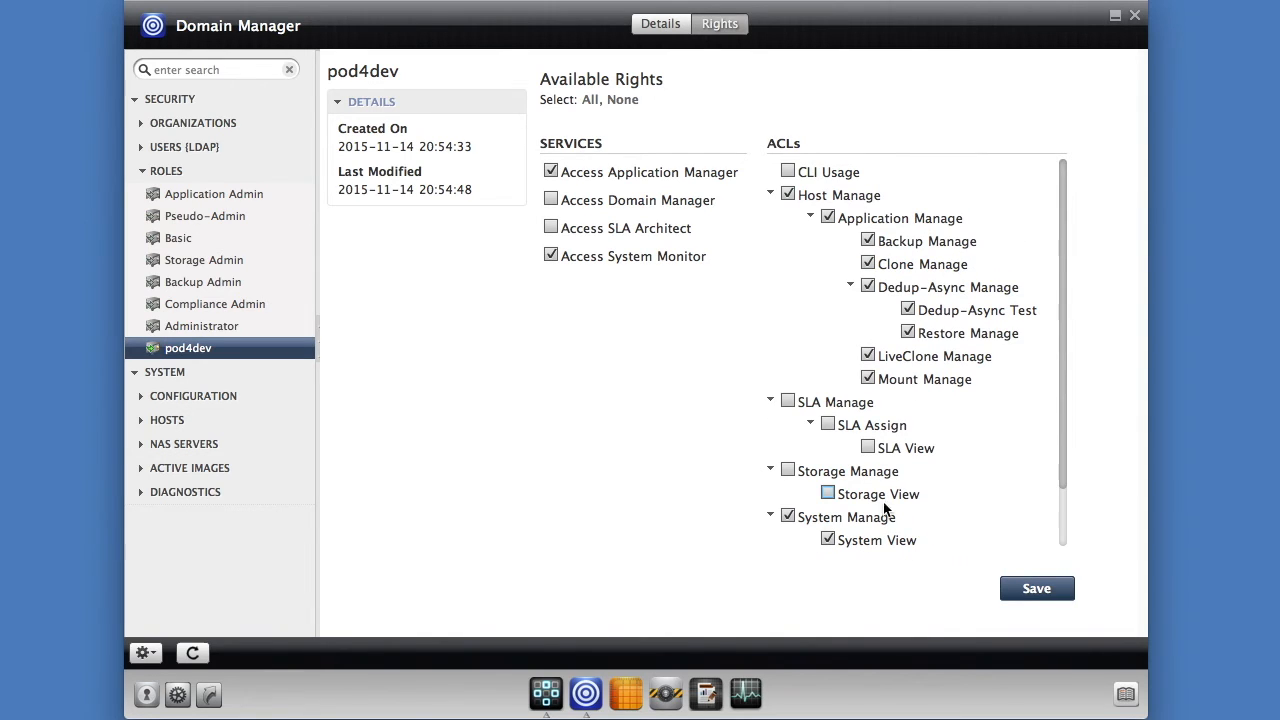
scroll(949, 513, "down", 3)
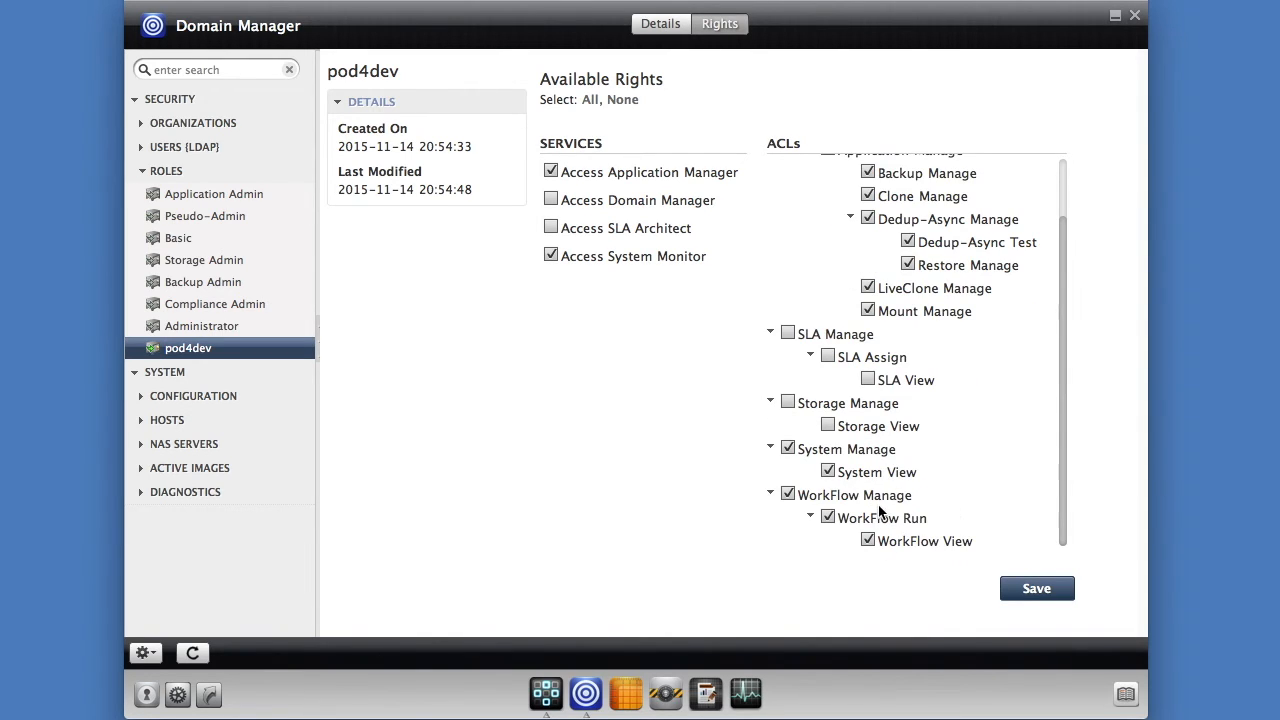
left_click(1038, 592)
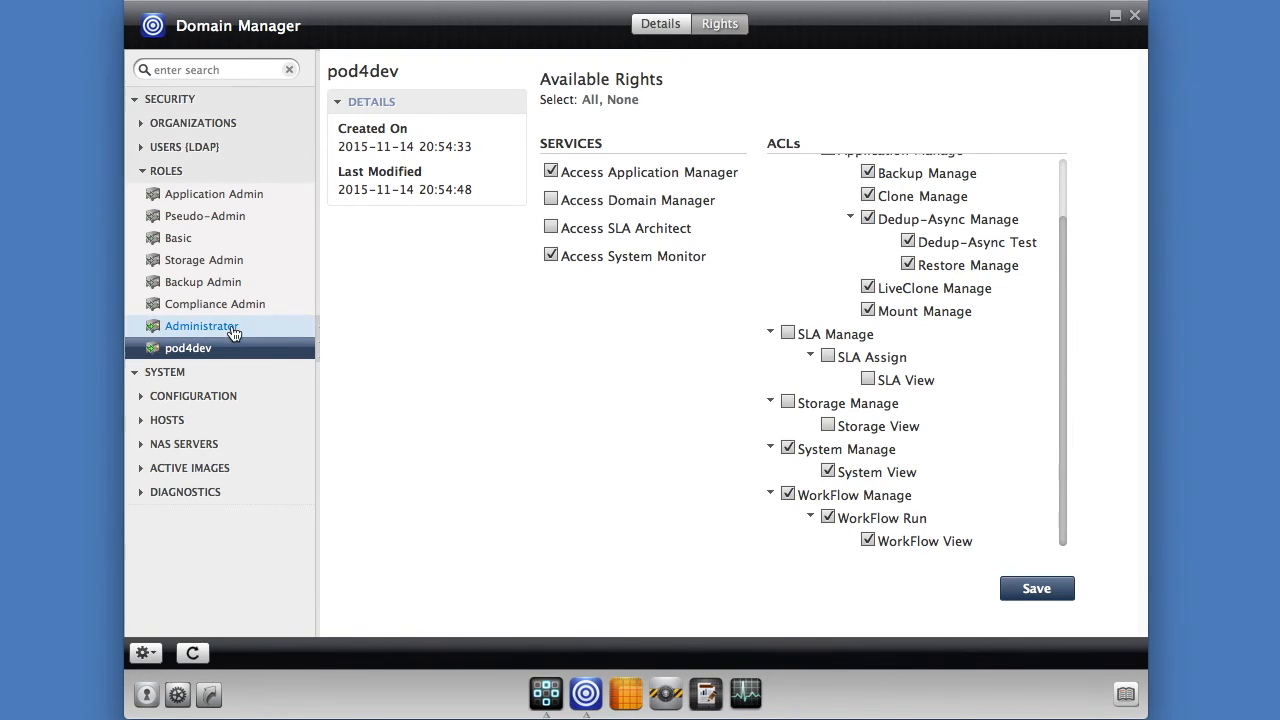
left_click(142, 123)
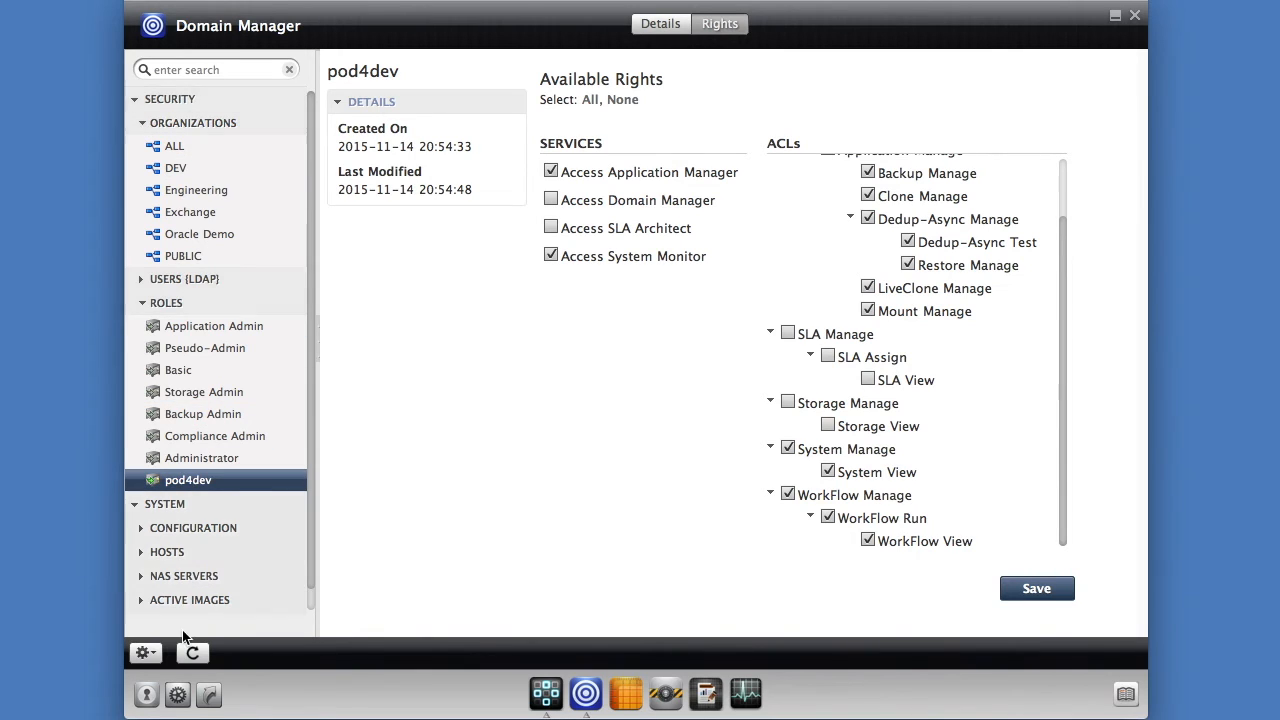
- Create a new organization, rename it from Organization_6 to pod4org, and save it
left_click(145, 655)
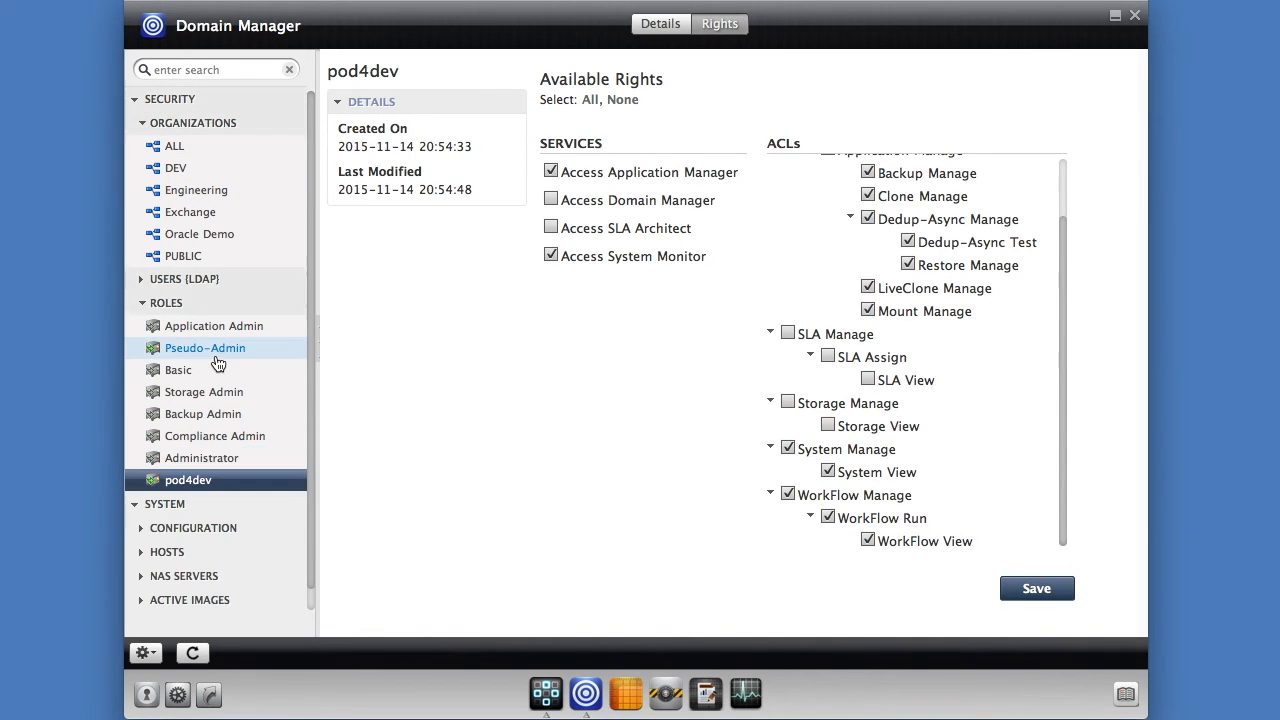
left_click(145, 653)
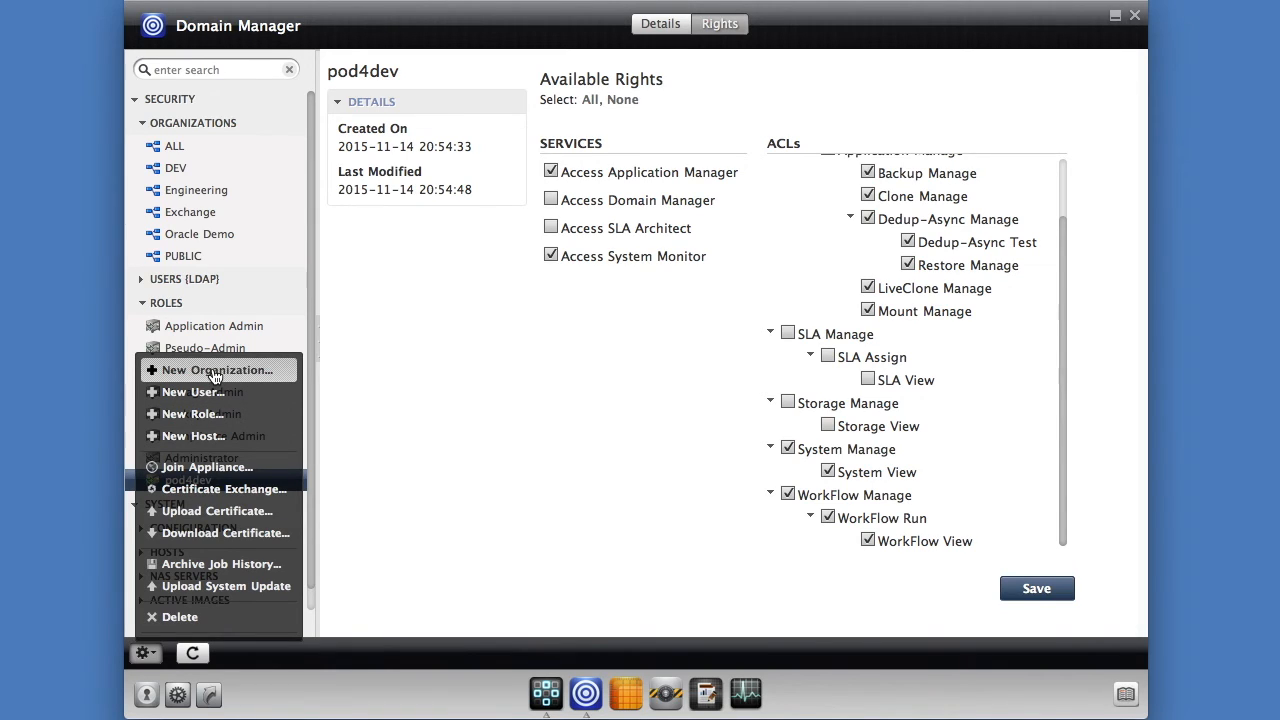
left_click(213, 372)
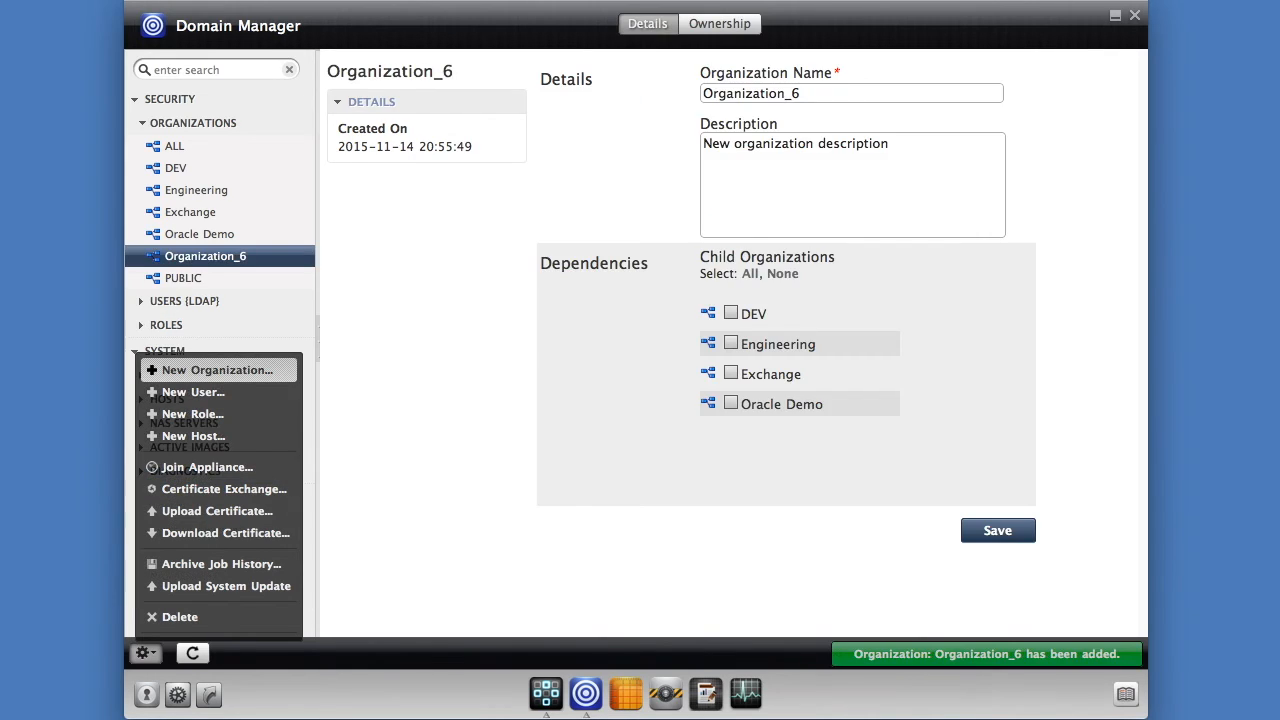
left_click(711, 91)
left_click_drag(837, 89, 697, 91)
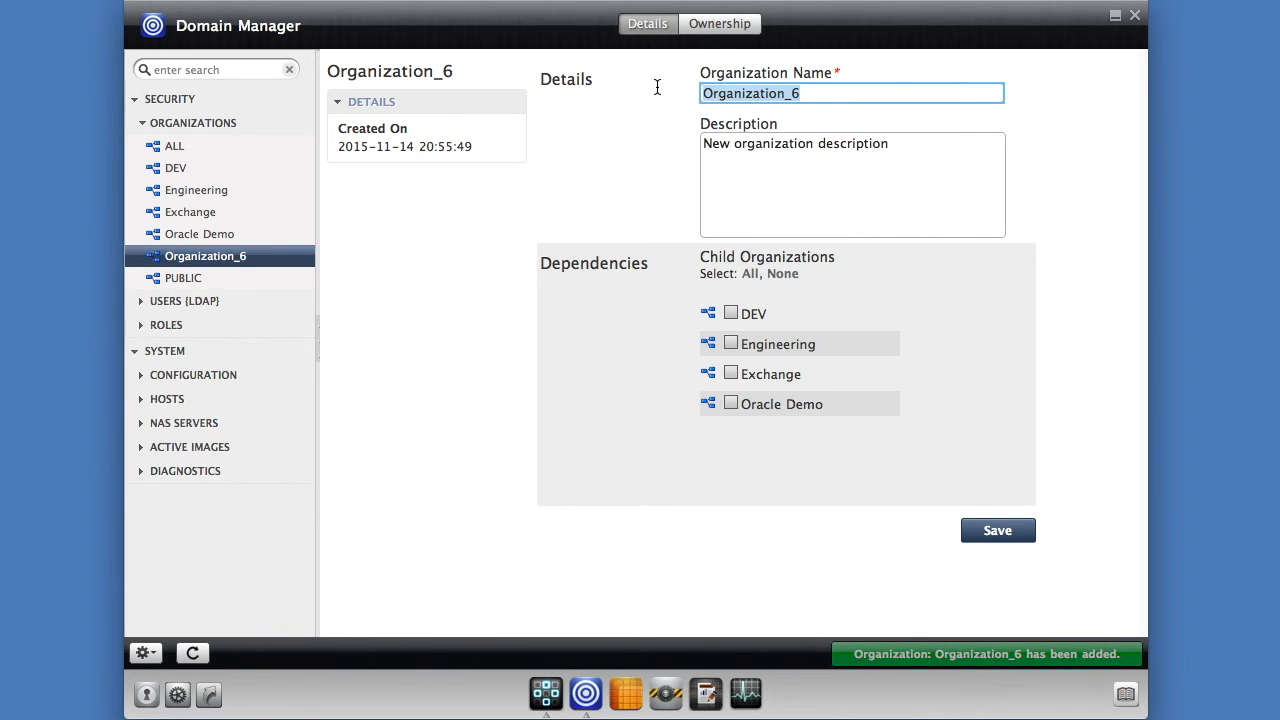
type("pod4org")
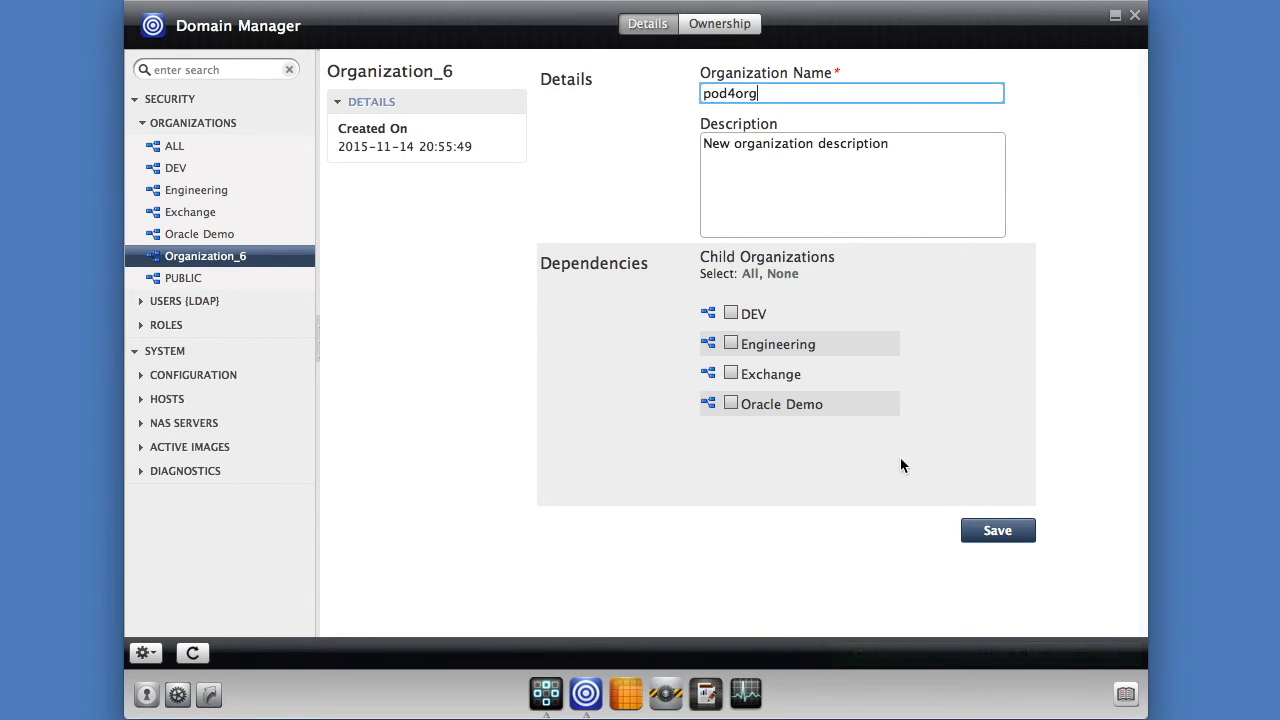
left_click(988, 539)
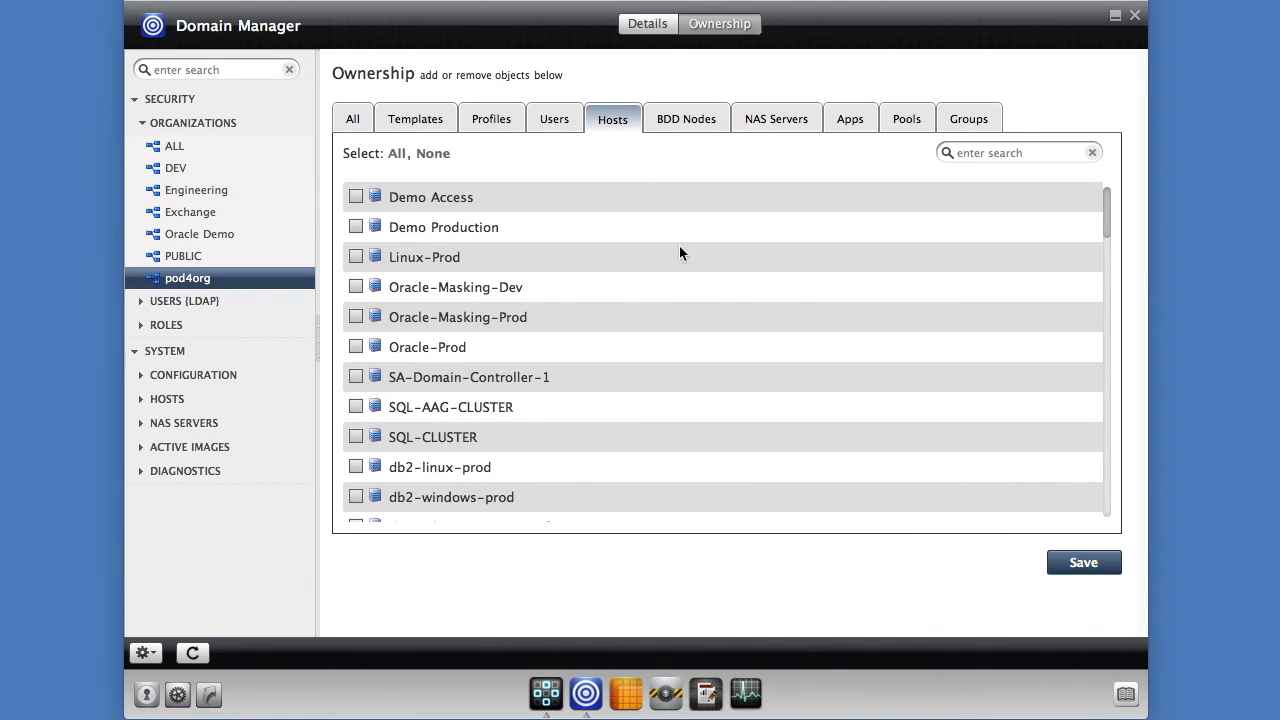
- Filter hosts by 4 and save demo-mgmt-4, demo-oracle-4 and demo-sql-4 as pod4org members
left_click(986, 150)
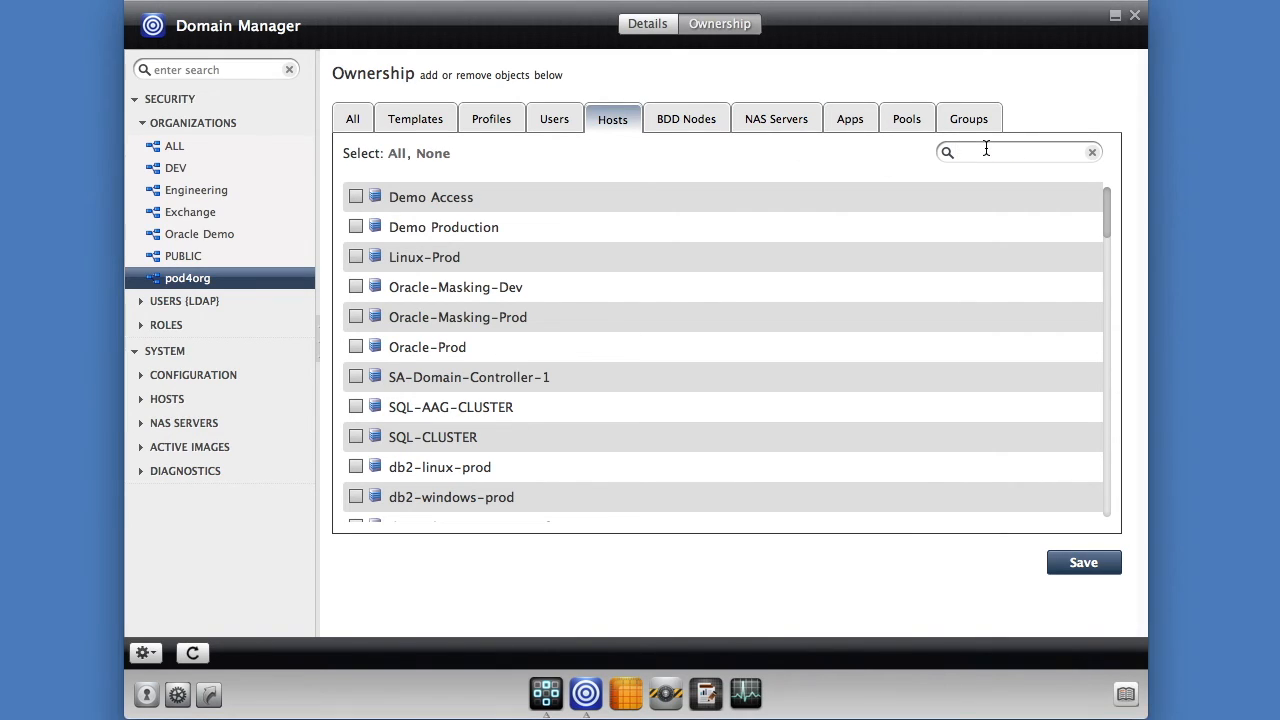
type("4")
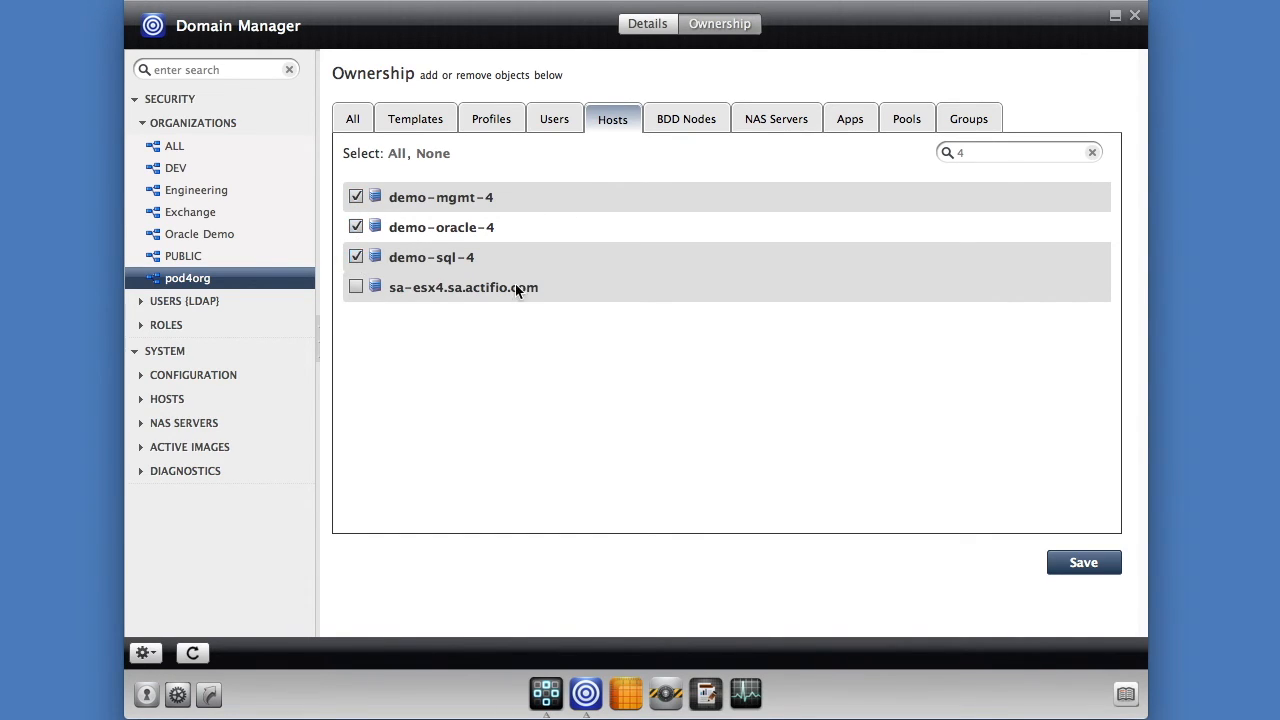
left_click(1072, 561)
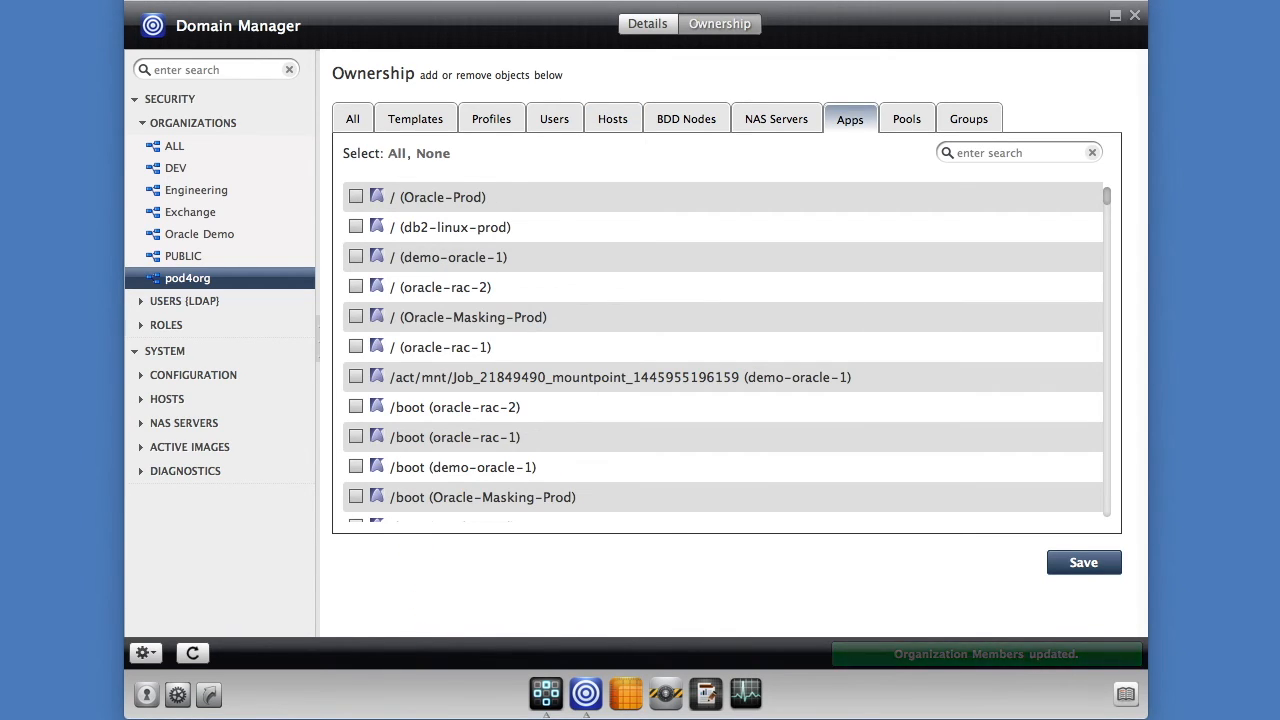
- Assign C:\ (demo-sql-4), Demo-Mgmt-4, Demo-SQL-4 and Demo-Oracle-4 apps to pod4org and save
left_click(975, 152)
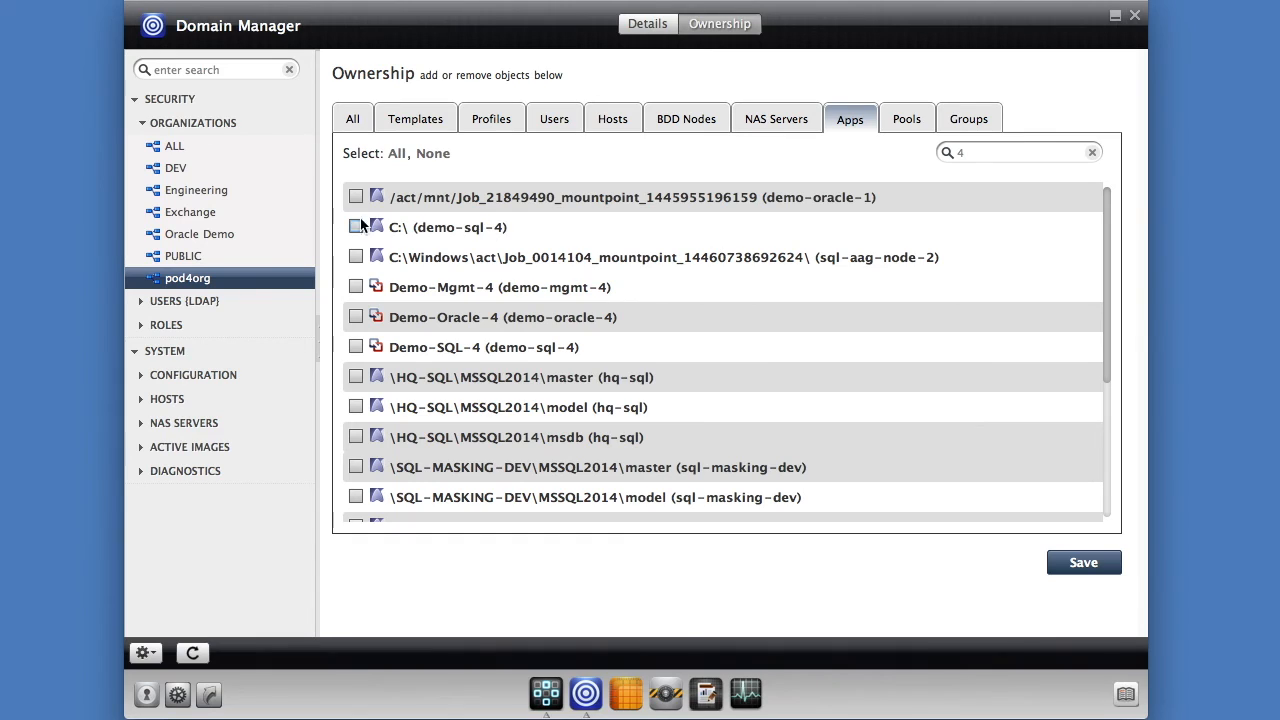
left_click(356, 227)
left_click(356, 287)
left_click(356, 347)
scroll(640, 408, "down", 5)
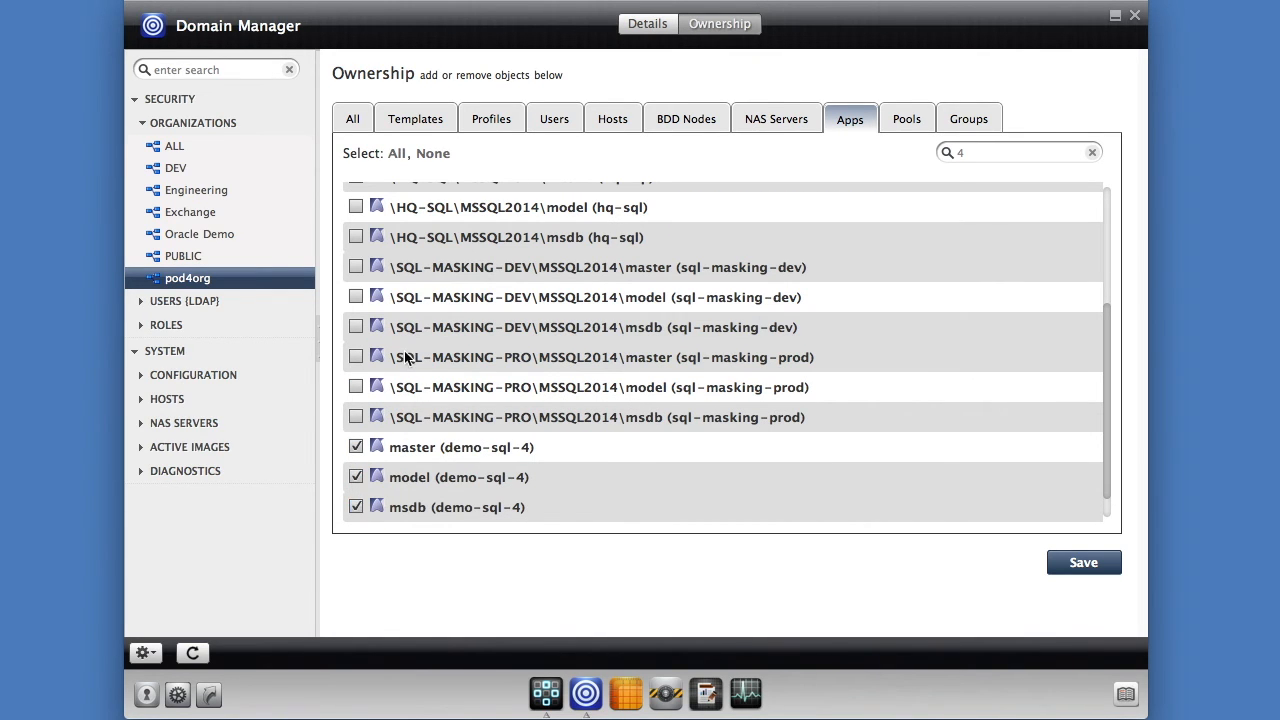
scroll(404, 350, "up", 5)
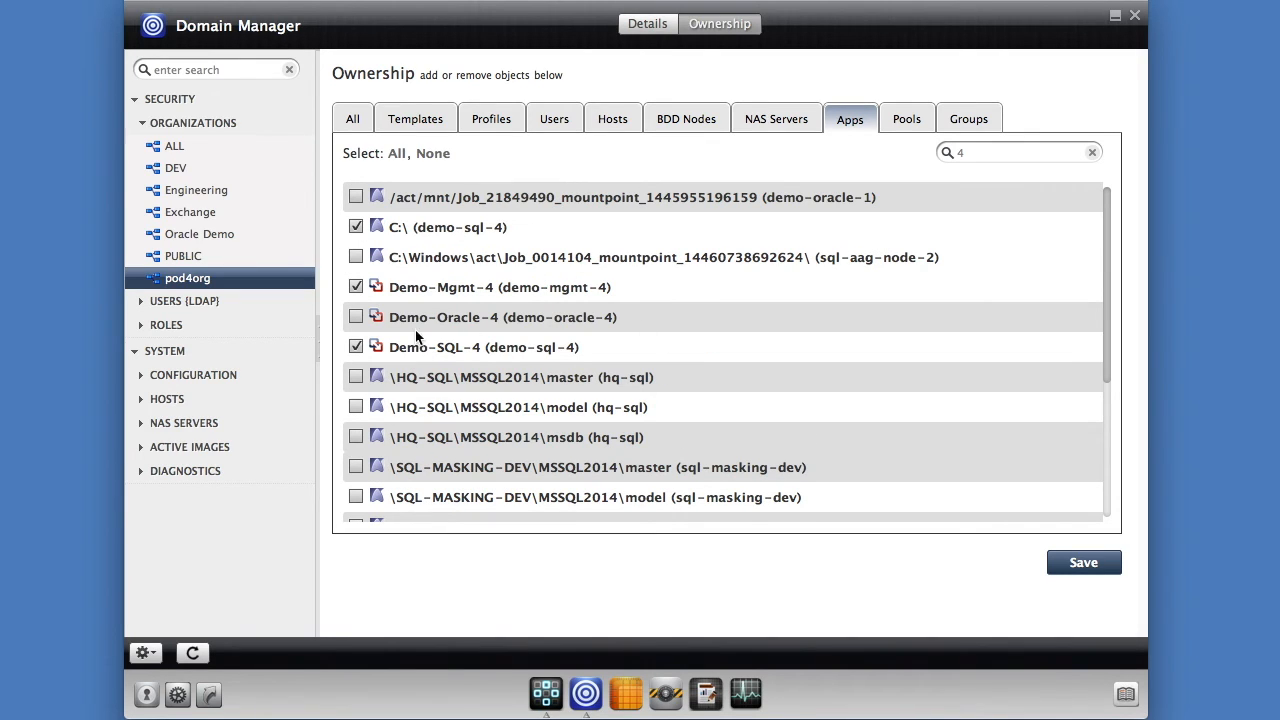
left_click(356, 317)
left_click(1088, 563)
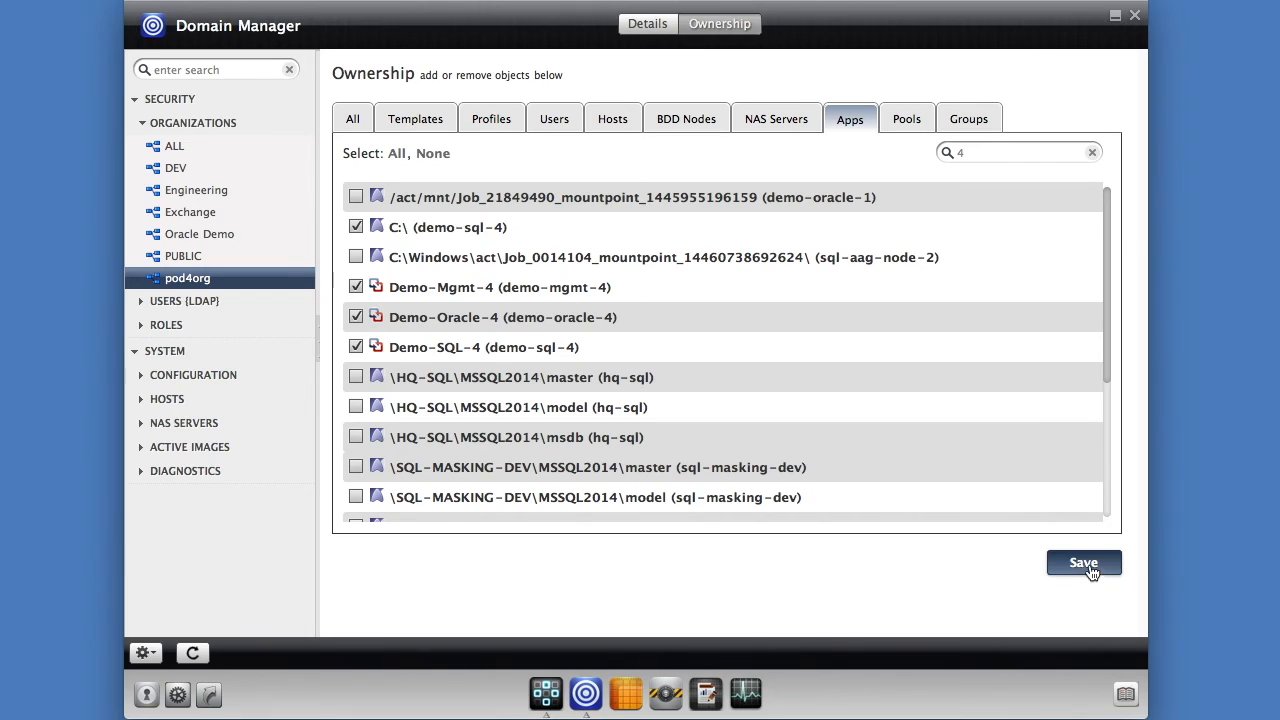
- Filter applications by bigdb and save bigdb (Oracle-Prod) as owned by pod4org
key("BackSpace")
type("bigdb")
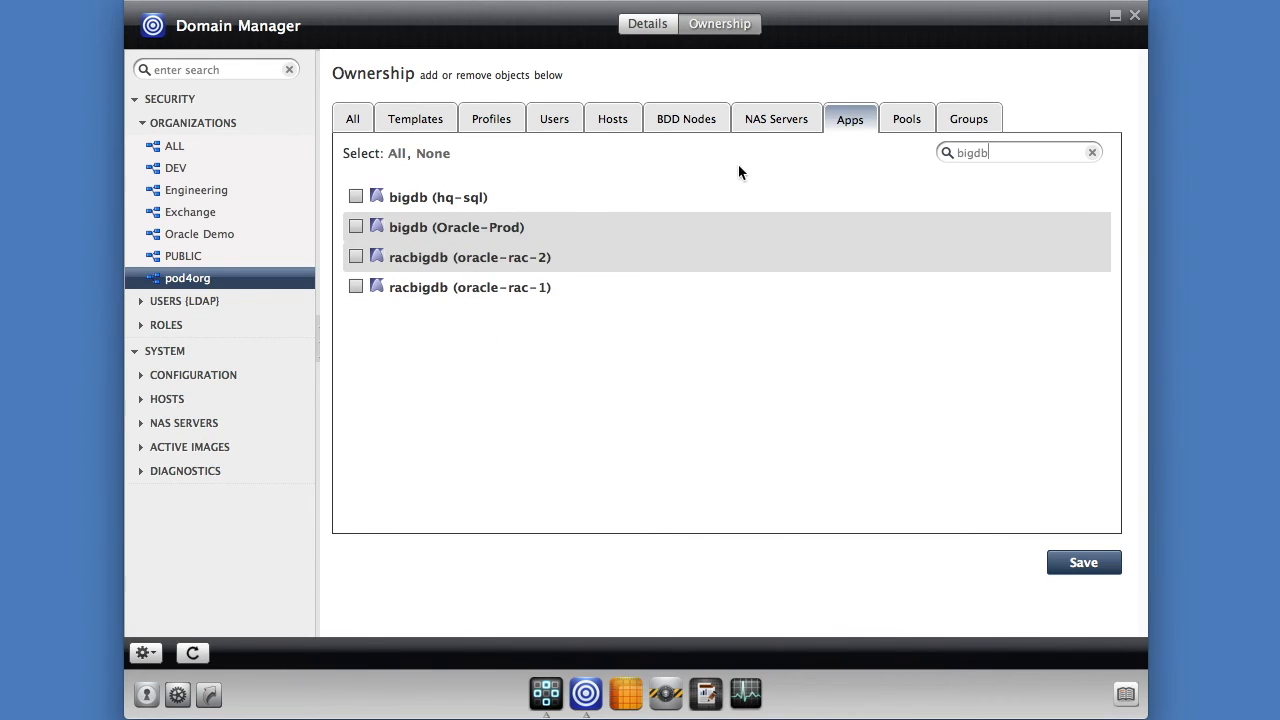
left_click(357, 229)
left_click(1083, 563)
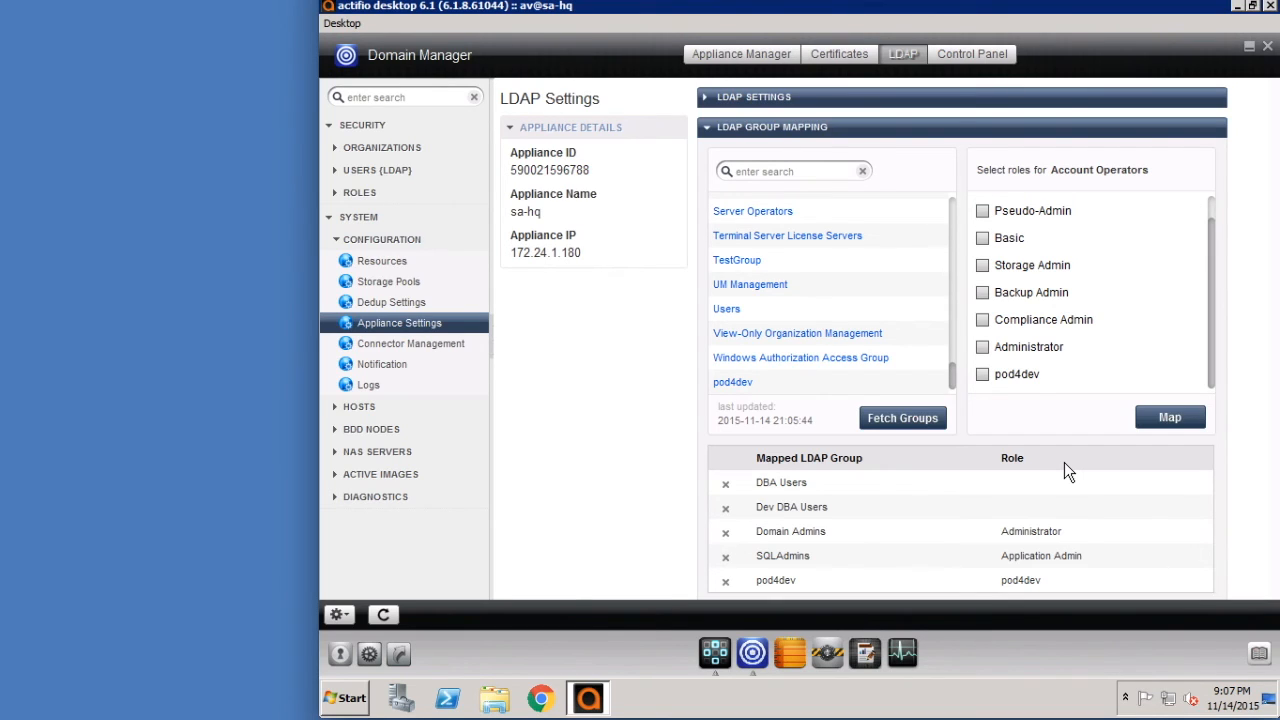
- List the LDAP users and view one user's entry
left_click(352, 170)
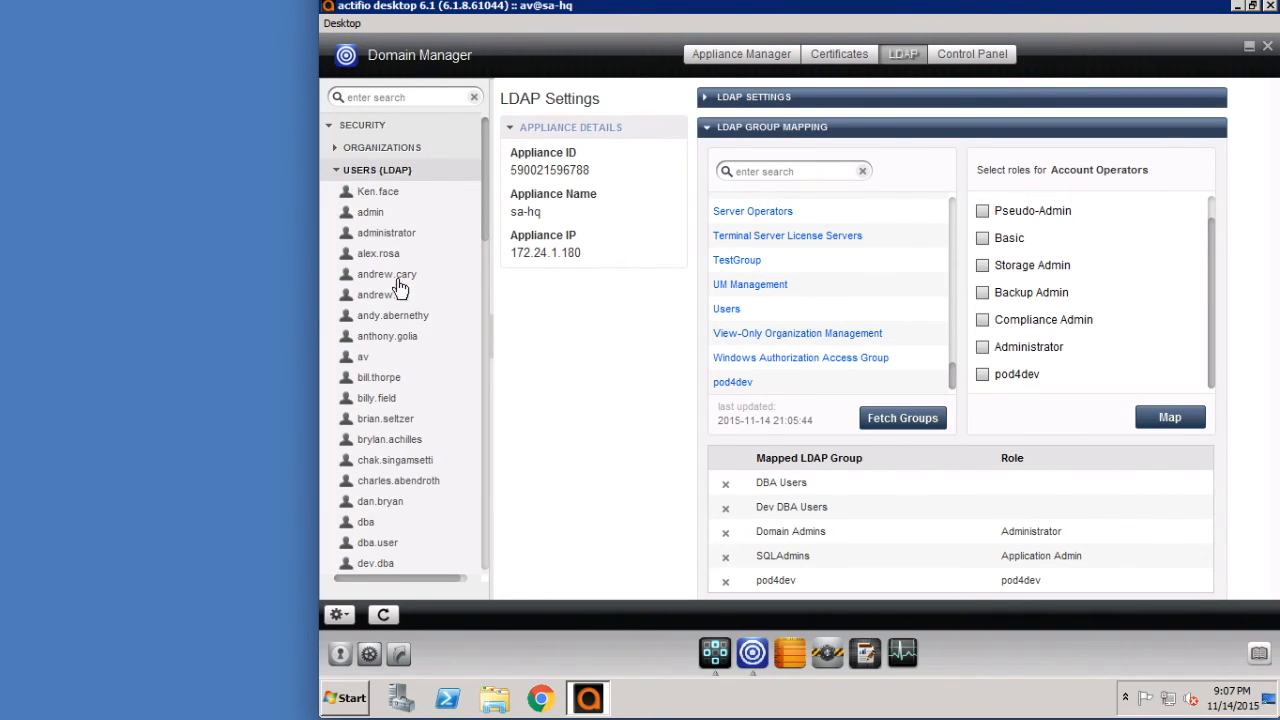
left_click(376, 484)
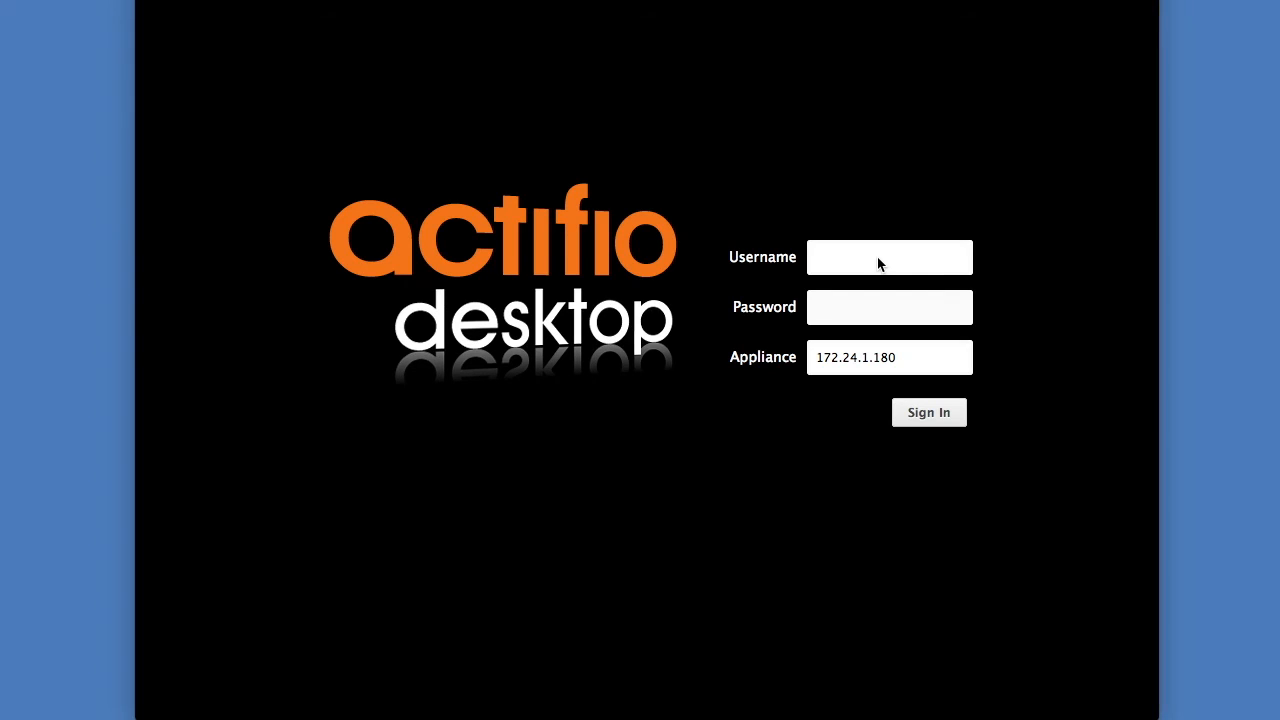
- Sign in as the LDAP development user and open Application Manager, showing no applications discovered
left_click(878, 258)
type("avdev")
key("Tab")
type("••••••••••")
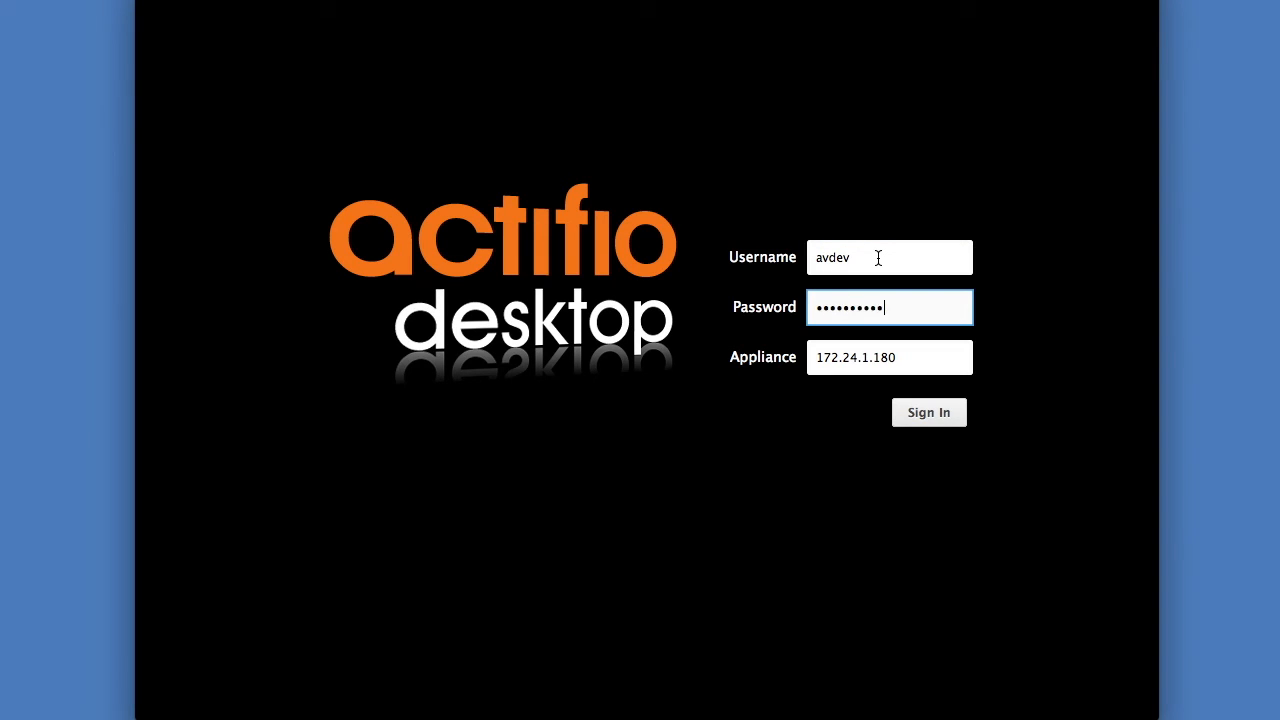
left_click(937, 418)
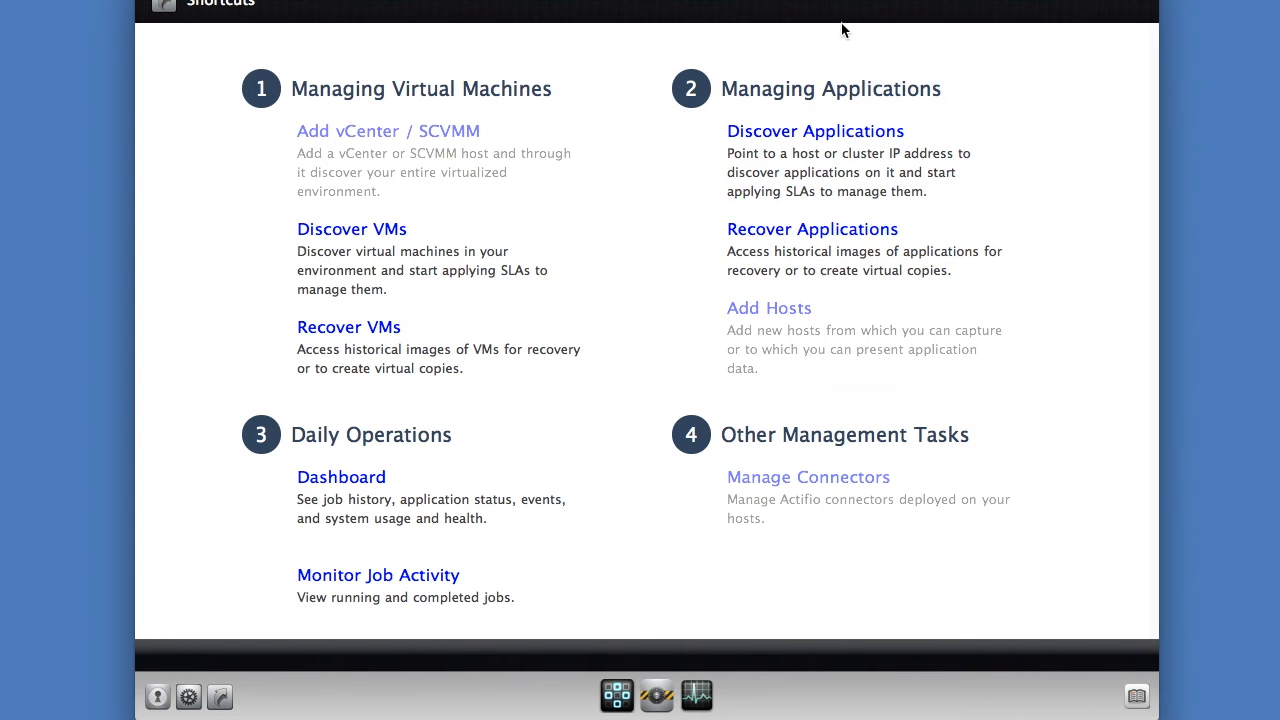
left_click_drag(800, 0, 799, 10)
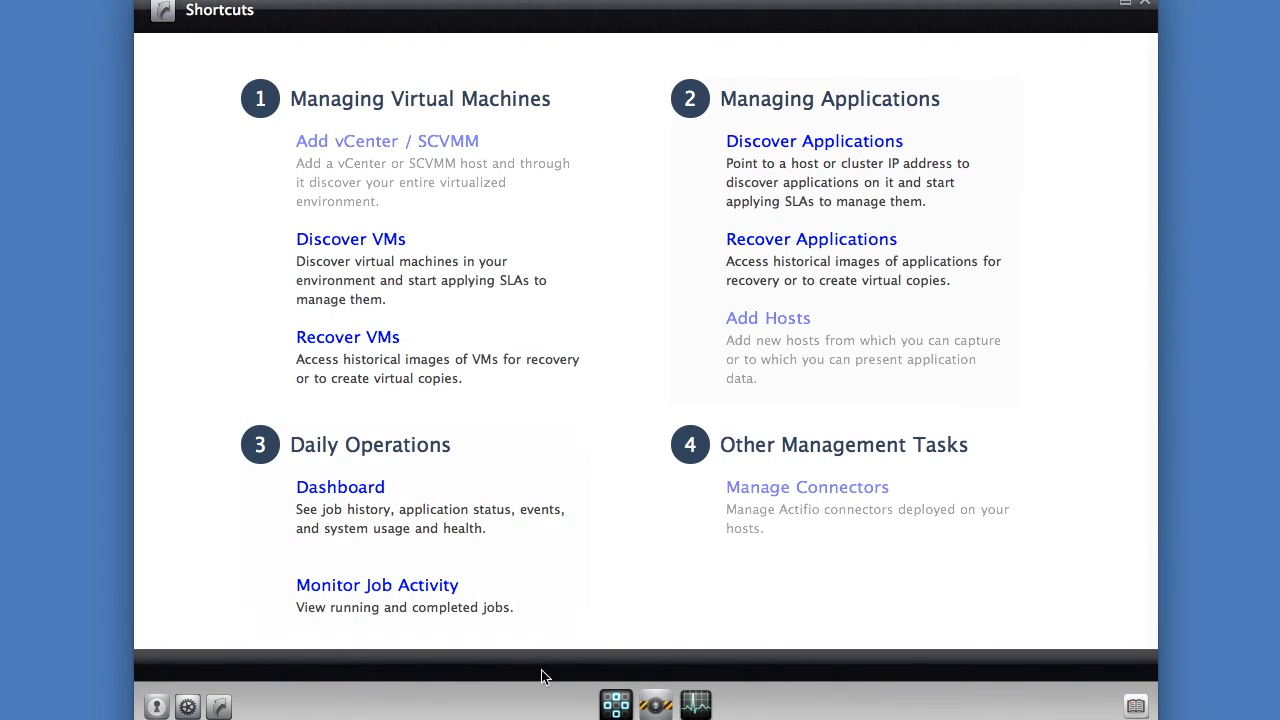
left_click(660, 692)
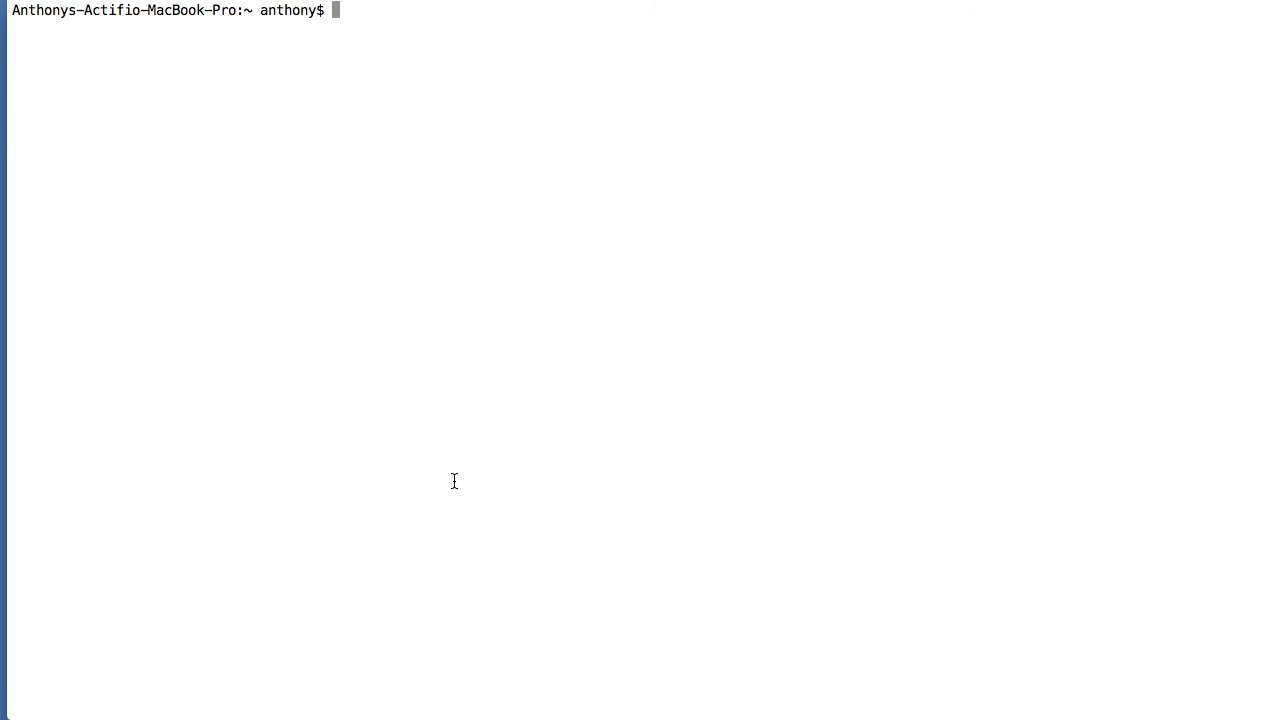
- SSH into the appliance at 172.24.1.180 and list LDAP commands with udsinfo -? | grep ldap
type("ssh av@172.24.1.180")
key("Return")
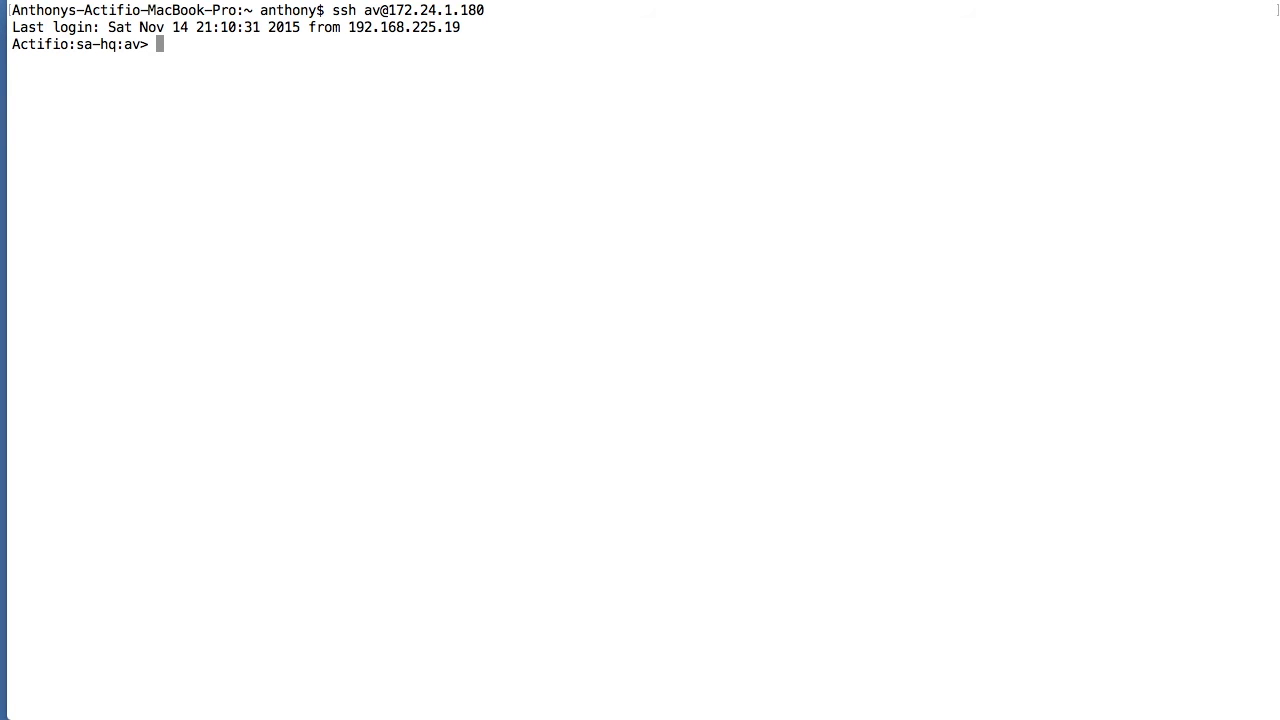
type("udsinfo -? | grep ")
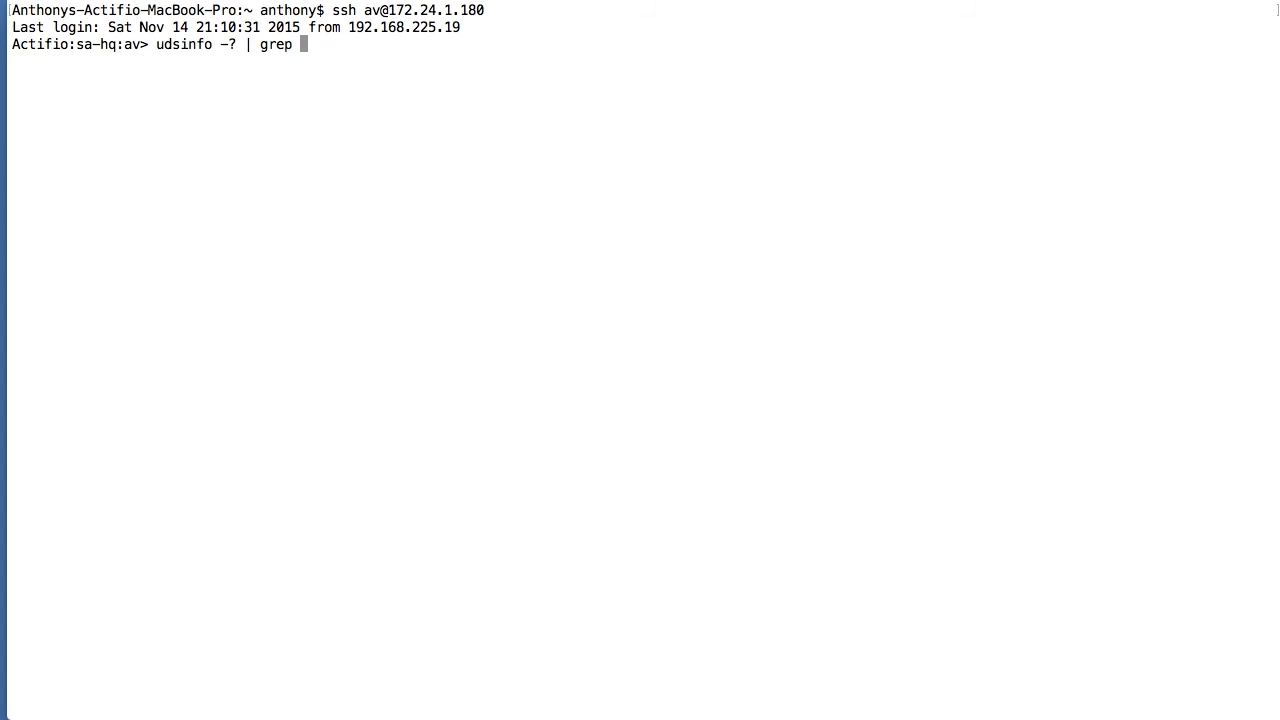
type("ldap")
key("Return")
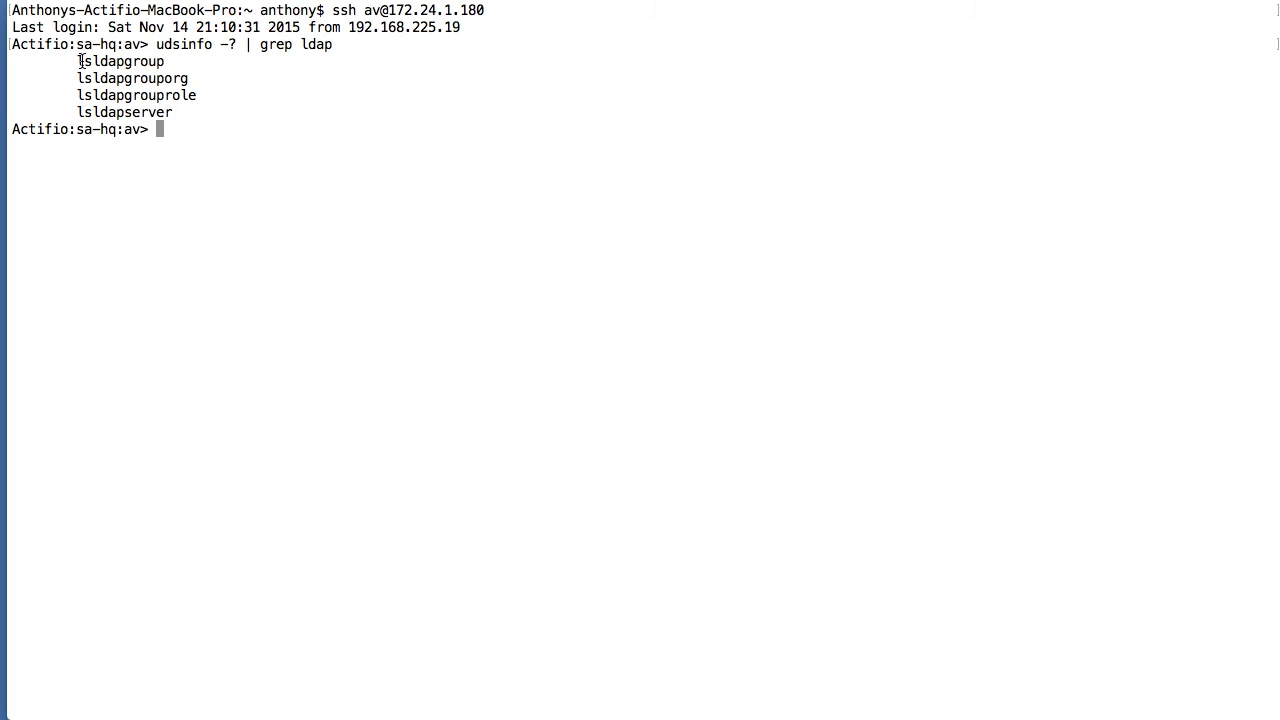
type("udstask -? | grep ")
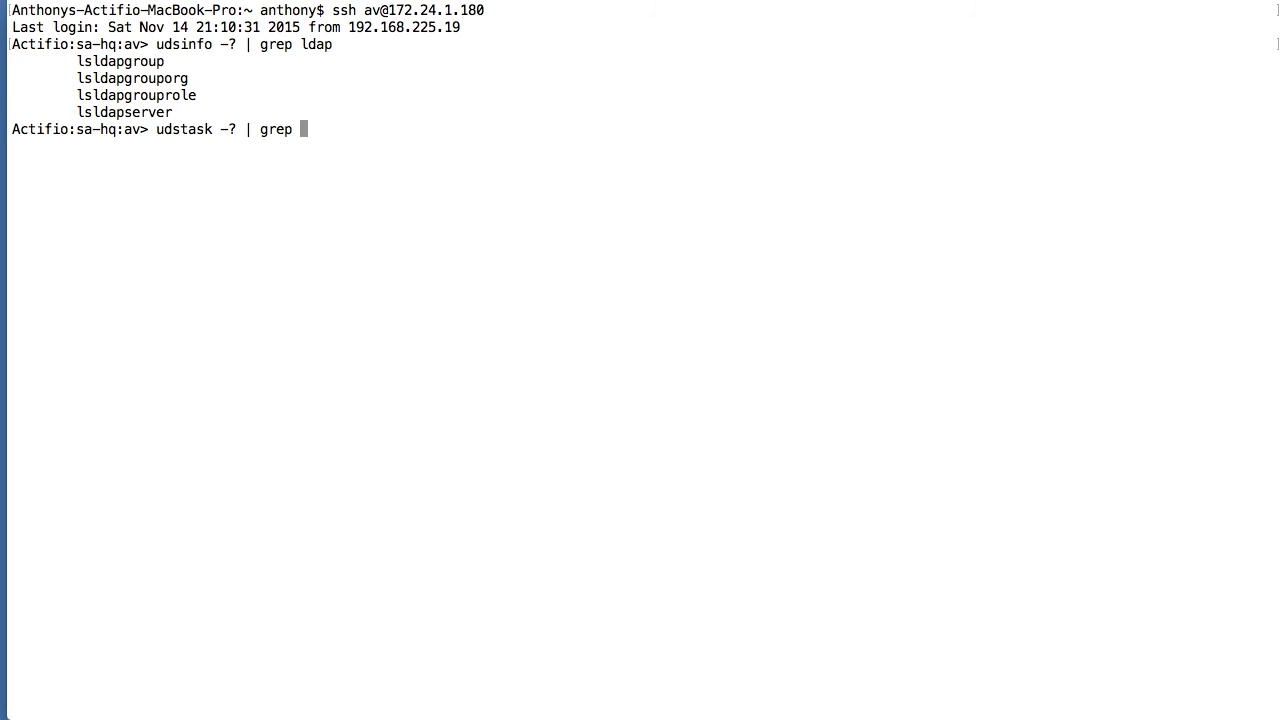
type("ldap")
- List LDAP udstask commands and show the help for udstask mkldapgrouporg -?
key("Return")
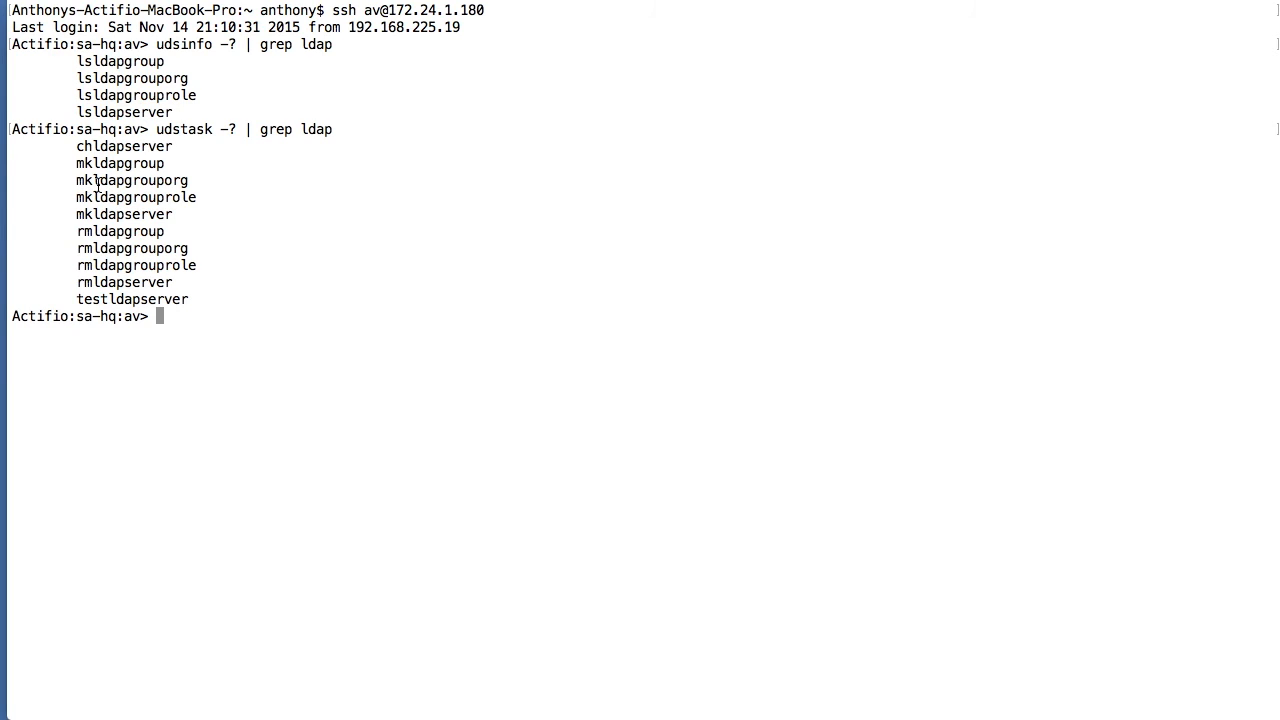
double_click(183, 129)
key("super+c")
left_click(183, 129)
key("super+v")
double_click(124, 180)
key("super+c")
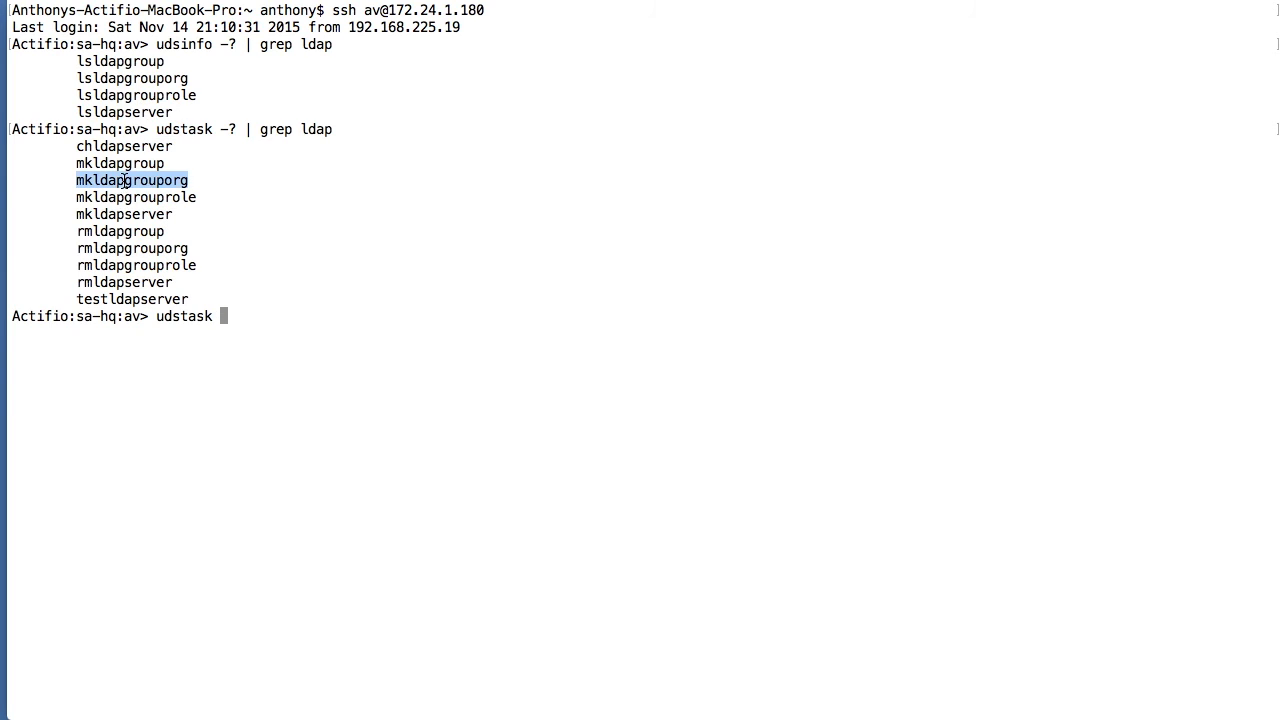
left_click(124, 180)
key("super+v")
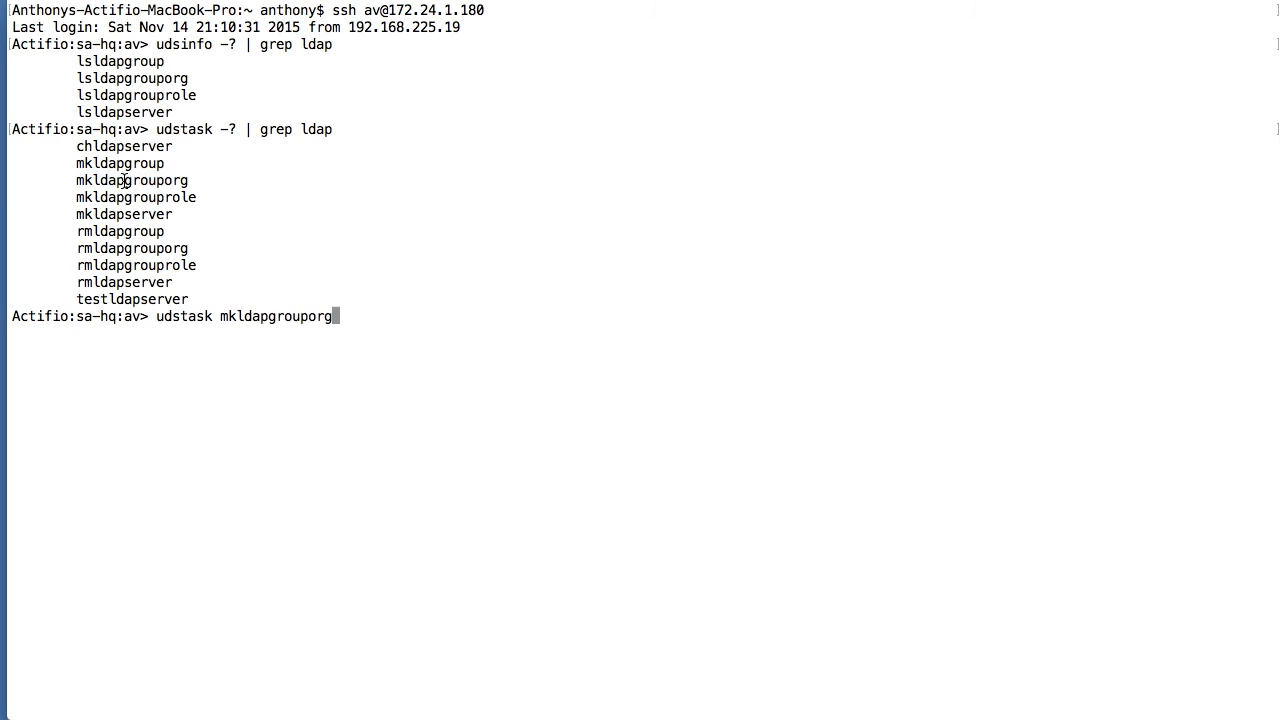
key("Return")
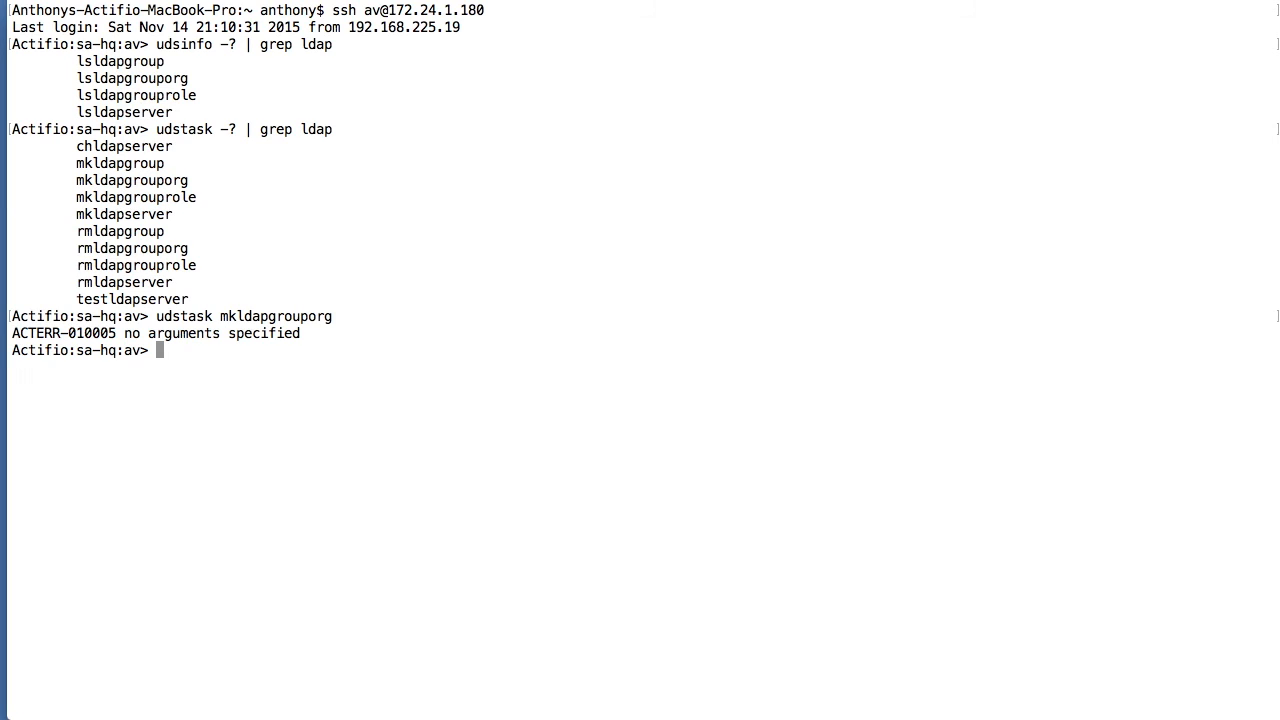
key("Up")
type("-?")
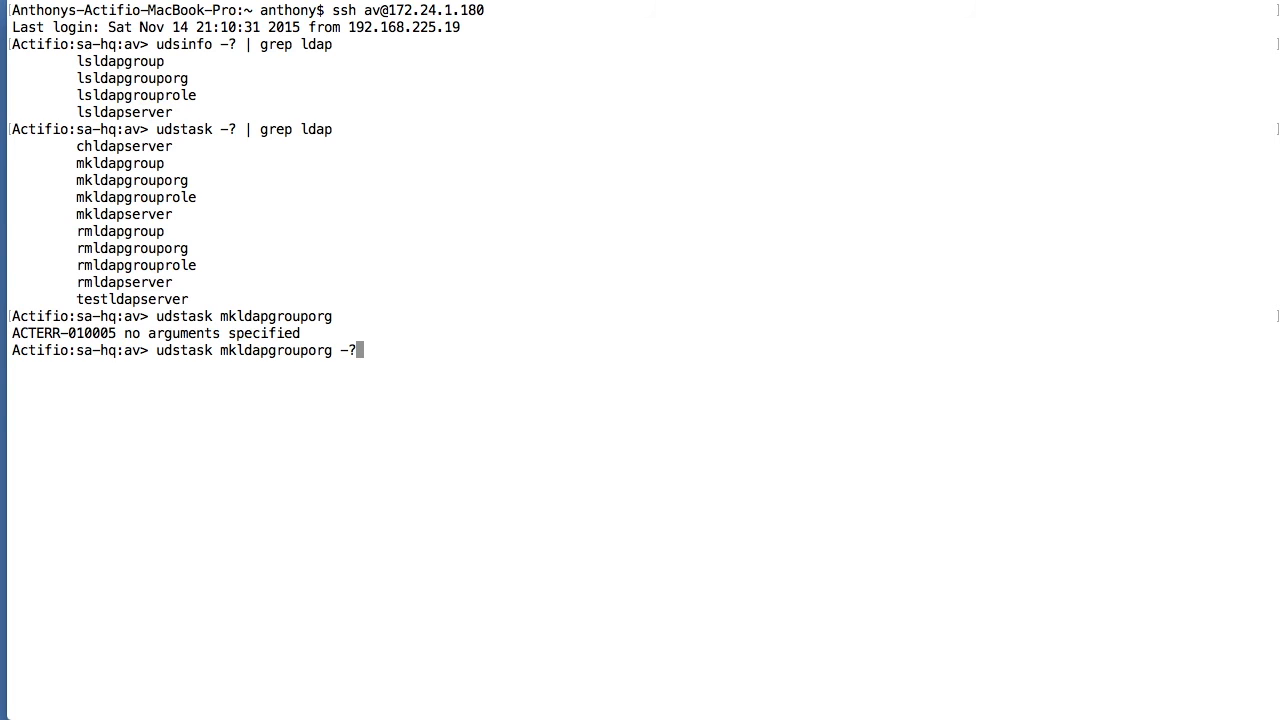
key("Return")
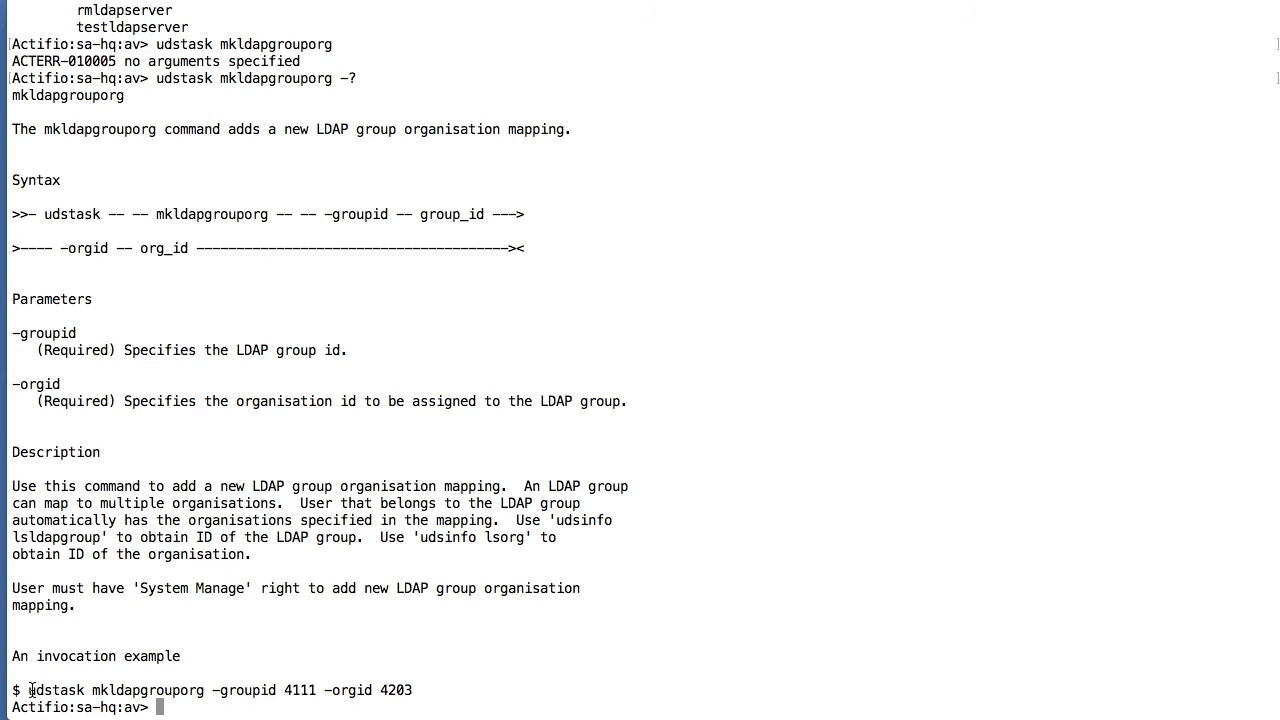
- Run udsinfo lsldapgroup to list the LDAP groups
left_click_drag(27, 690, 418, 689)
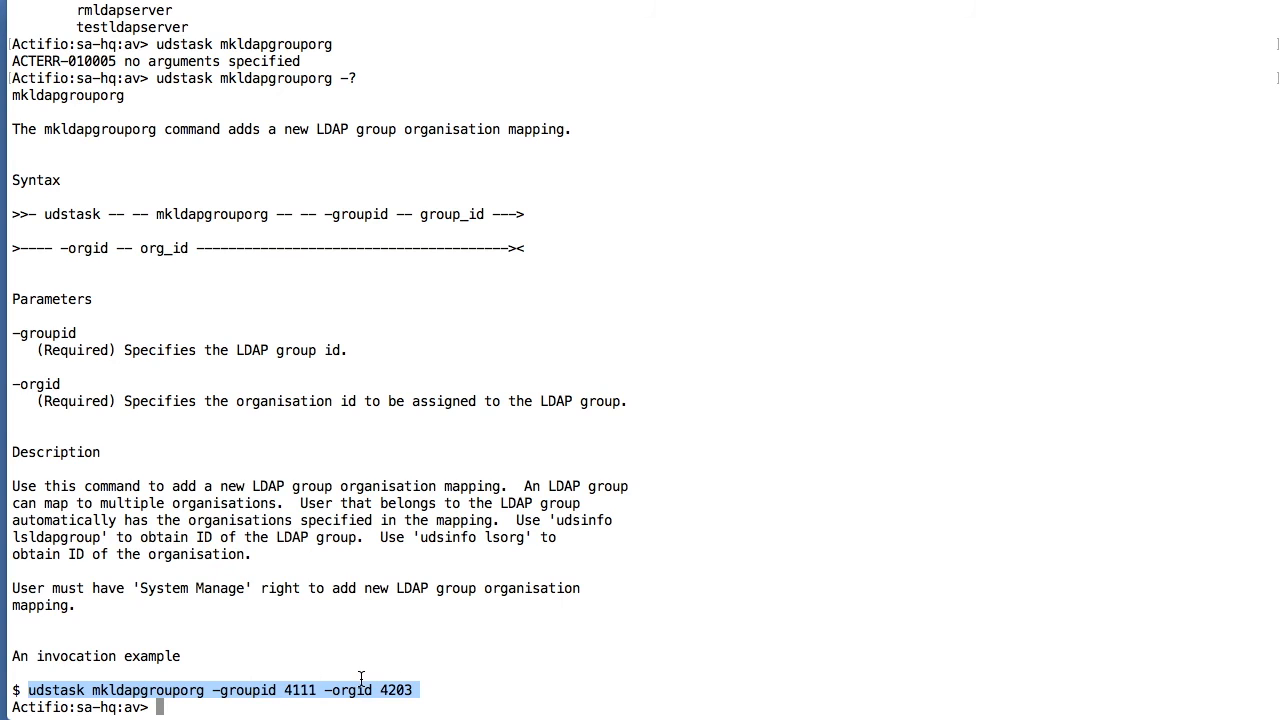
left_click(238, 544)
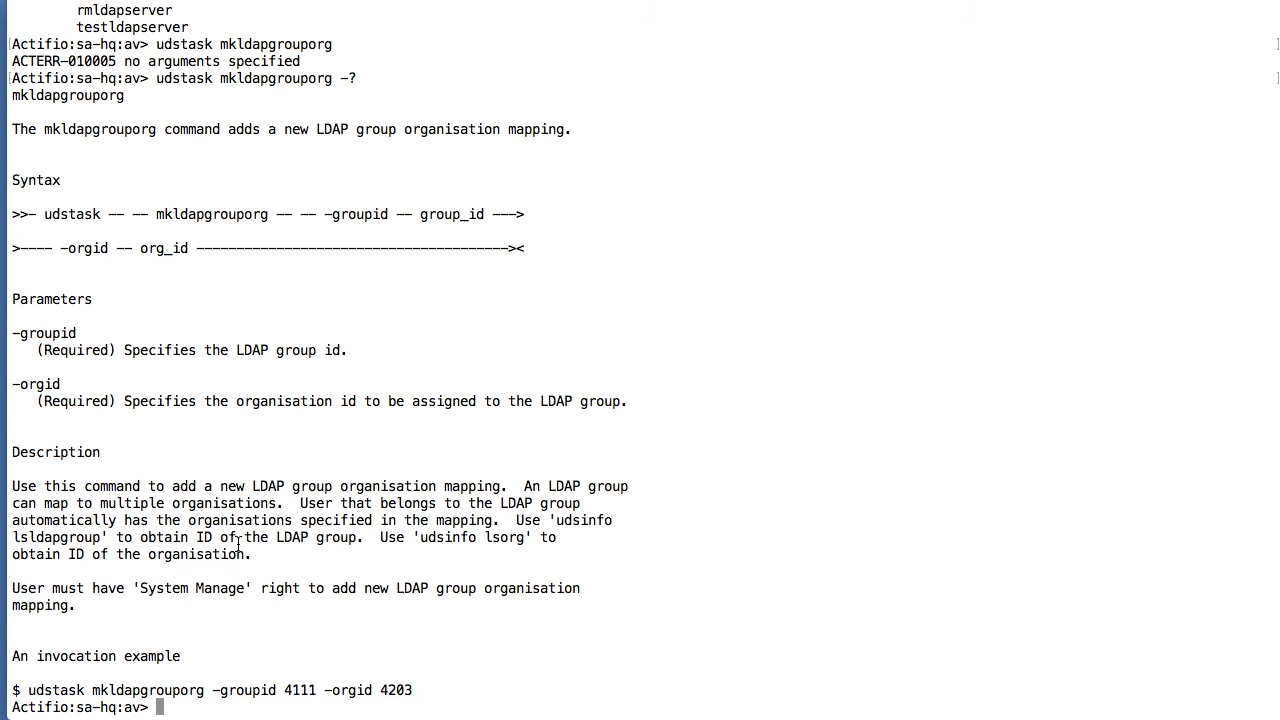
scroll(238, 544, "up", 10)
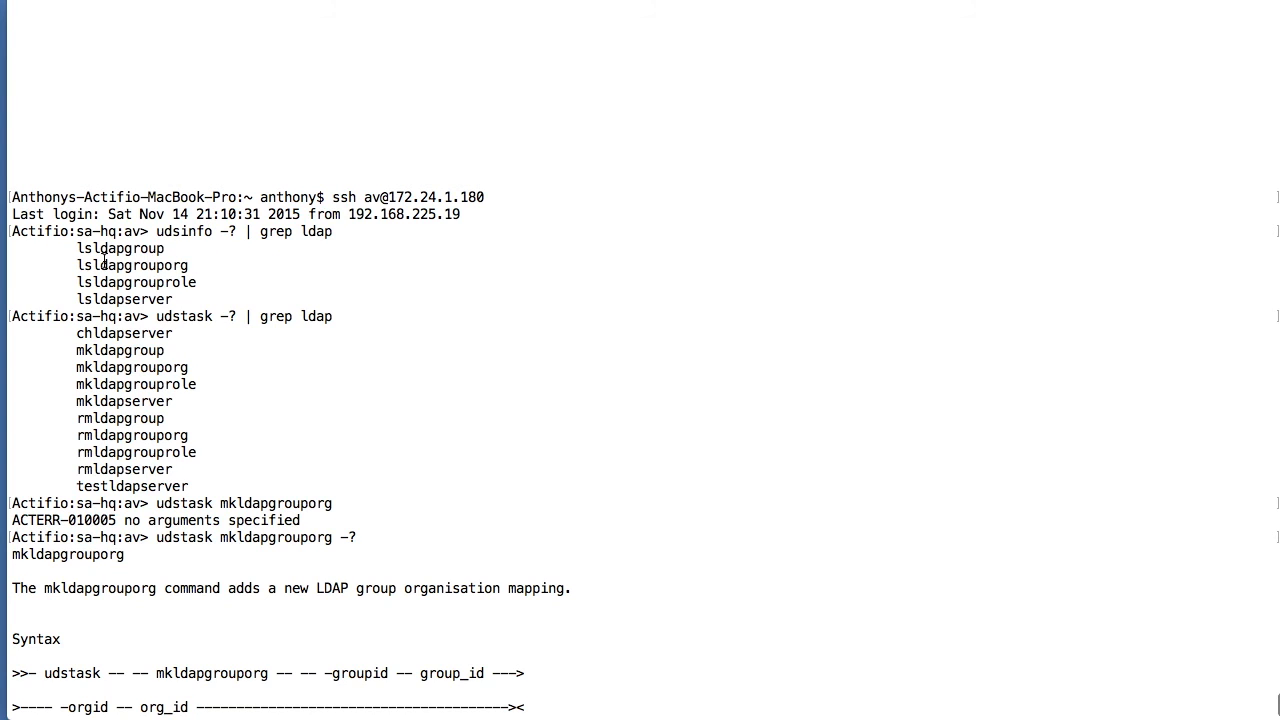
double_click(187, 233)
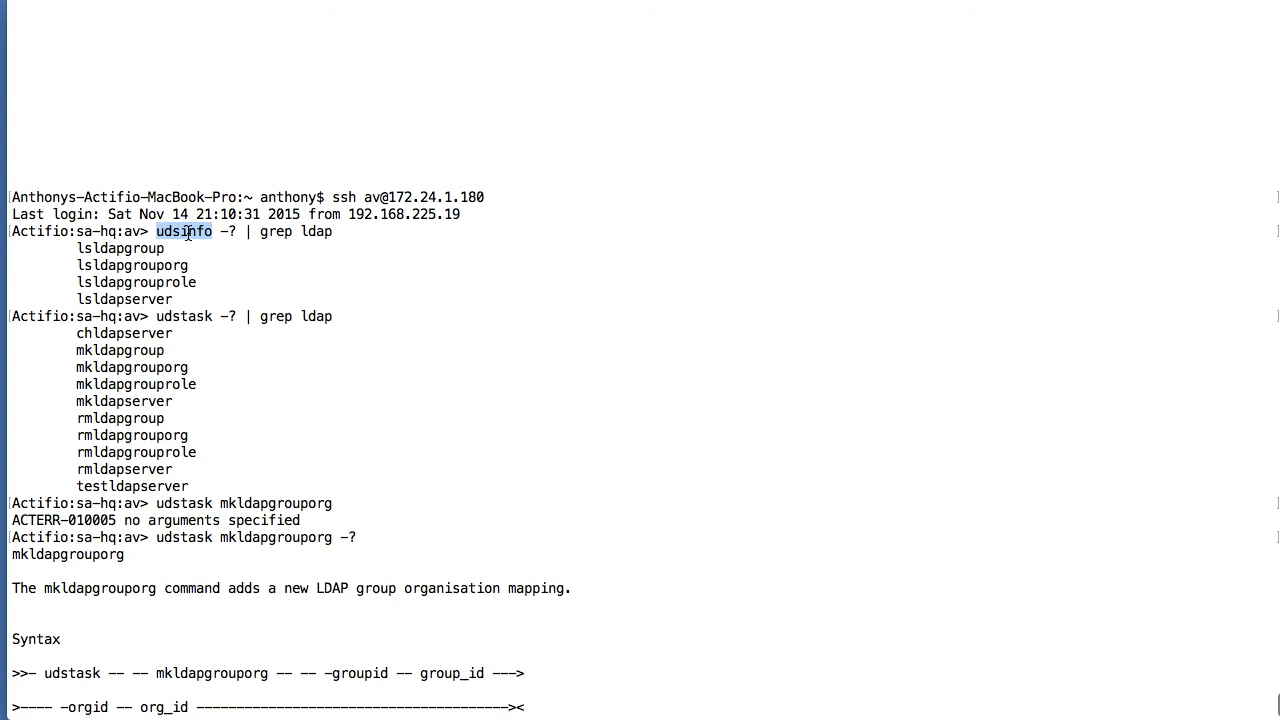
type("udsinfo")
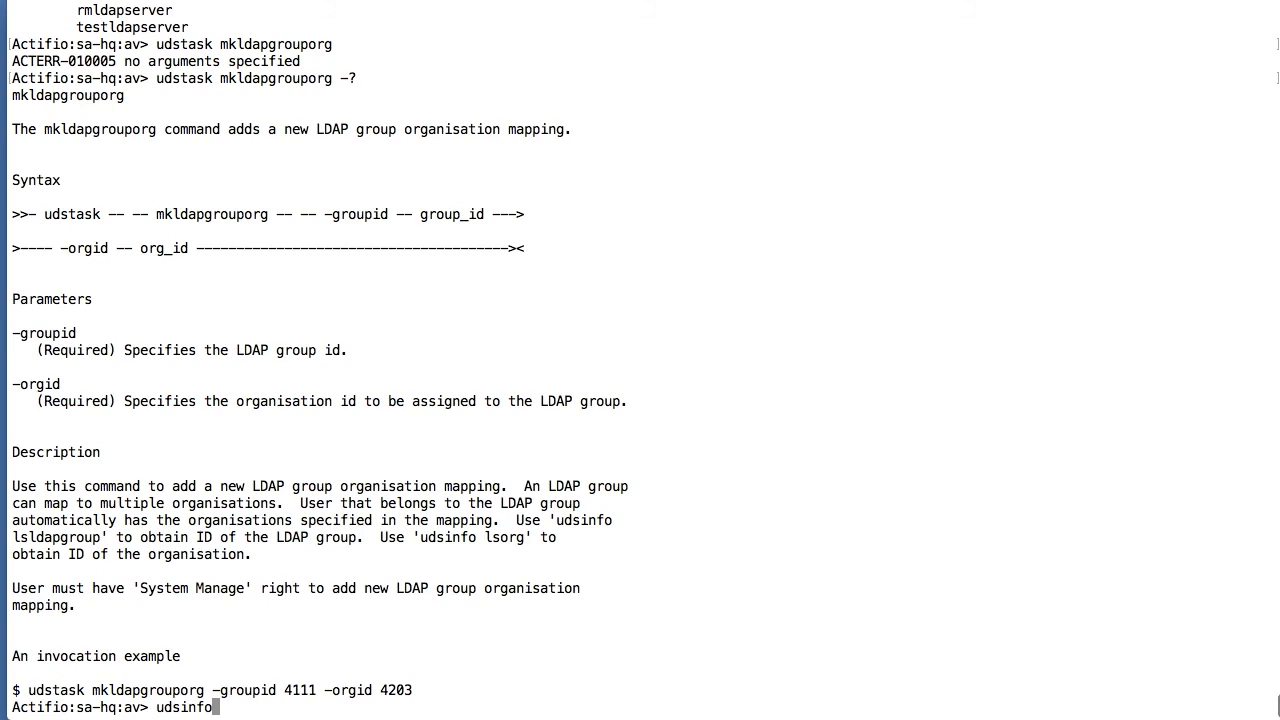
scroll(226, 280, "up", 10)
double_click(136, 78)
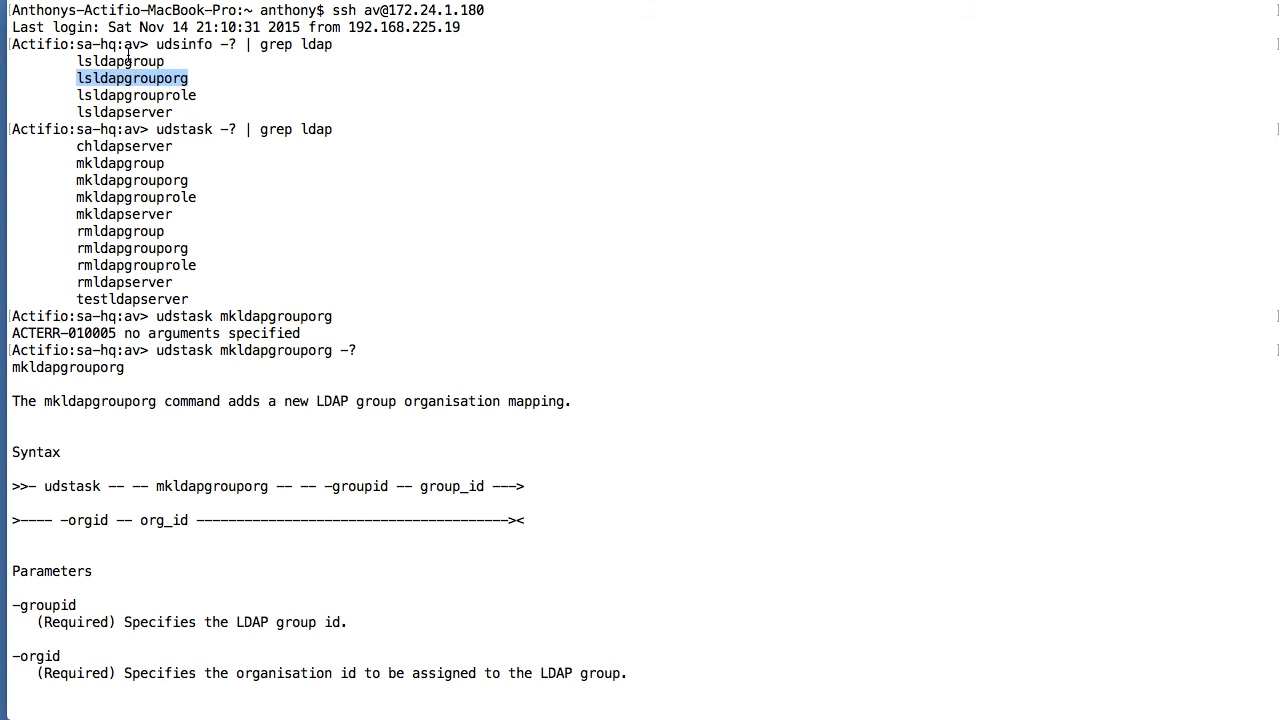
double_click(127, 61)
key("super+c")
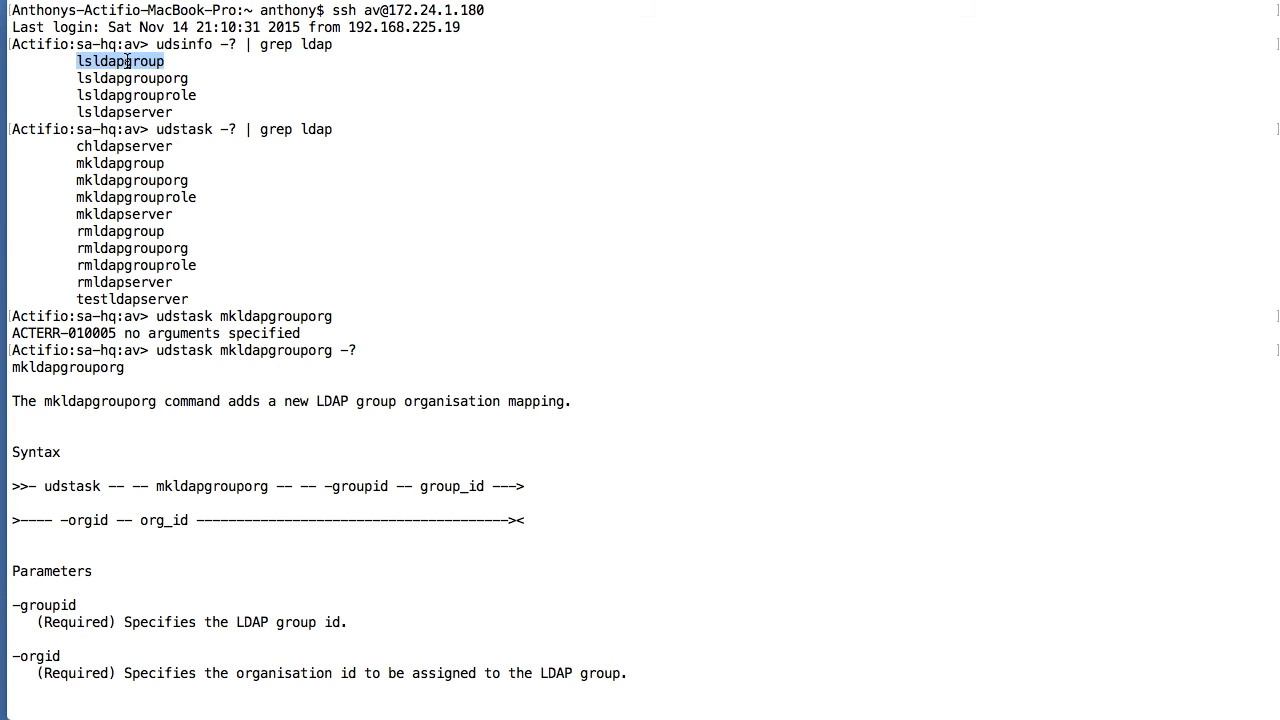
key("super+v")
key("Return")
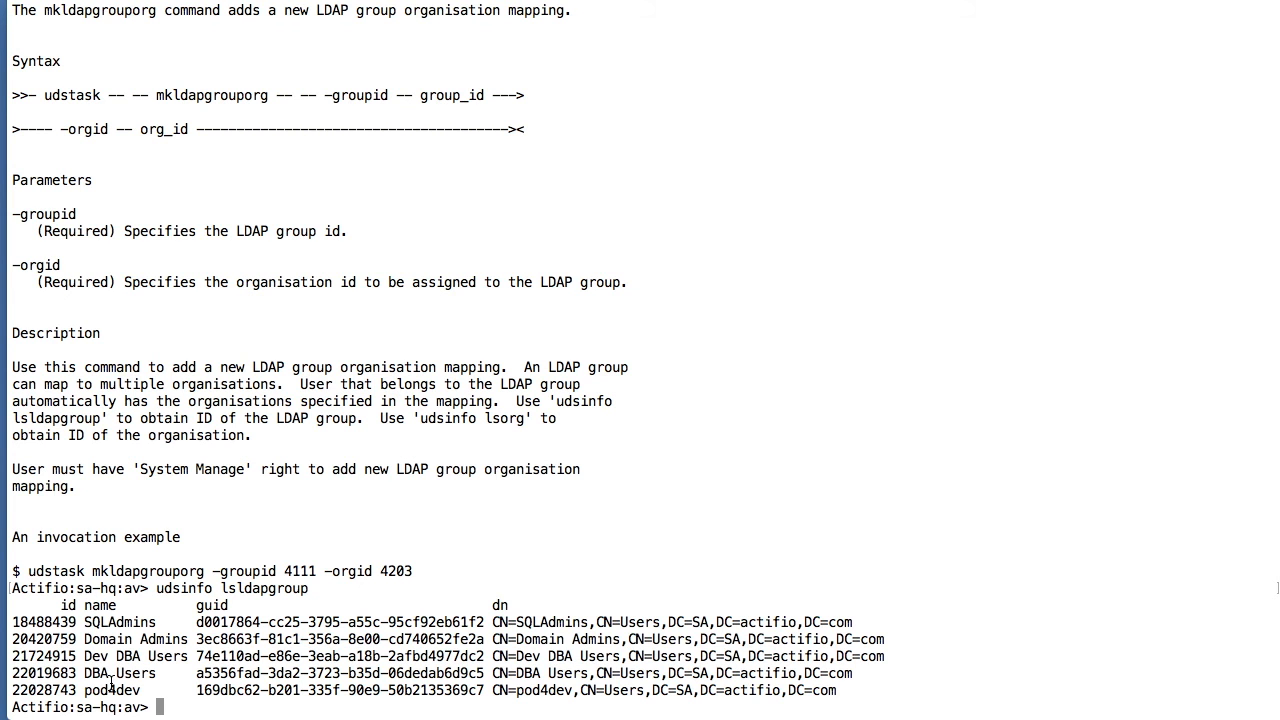
- Note pod4dev's group id 22028743 and run udsinfo lsorg to find pod4org's id 22028539
double_click(52, 689)
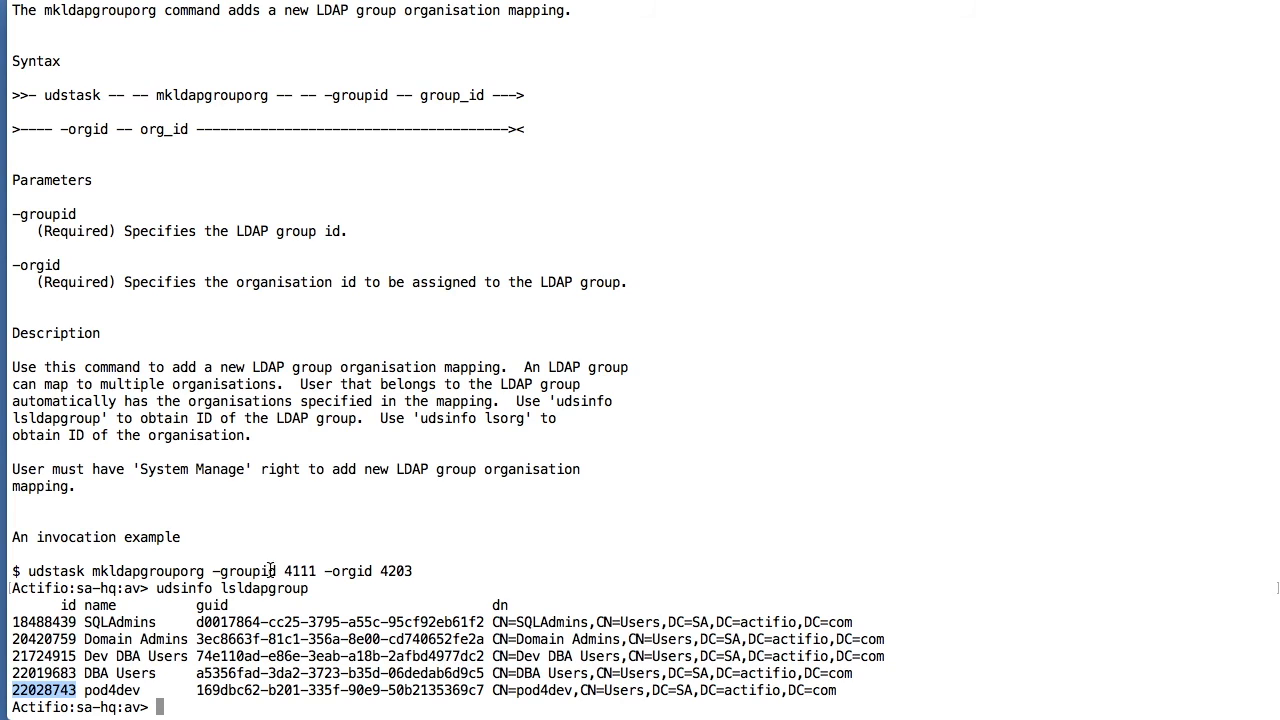
left_click_drag(316, 570, 230, 570)
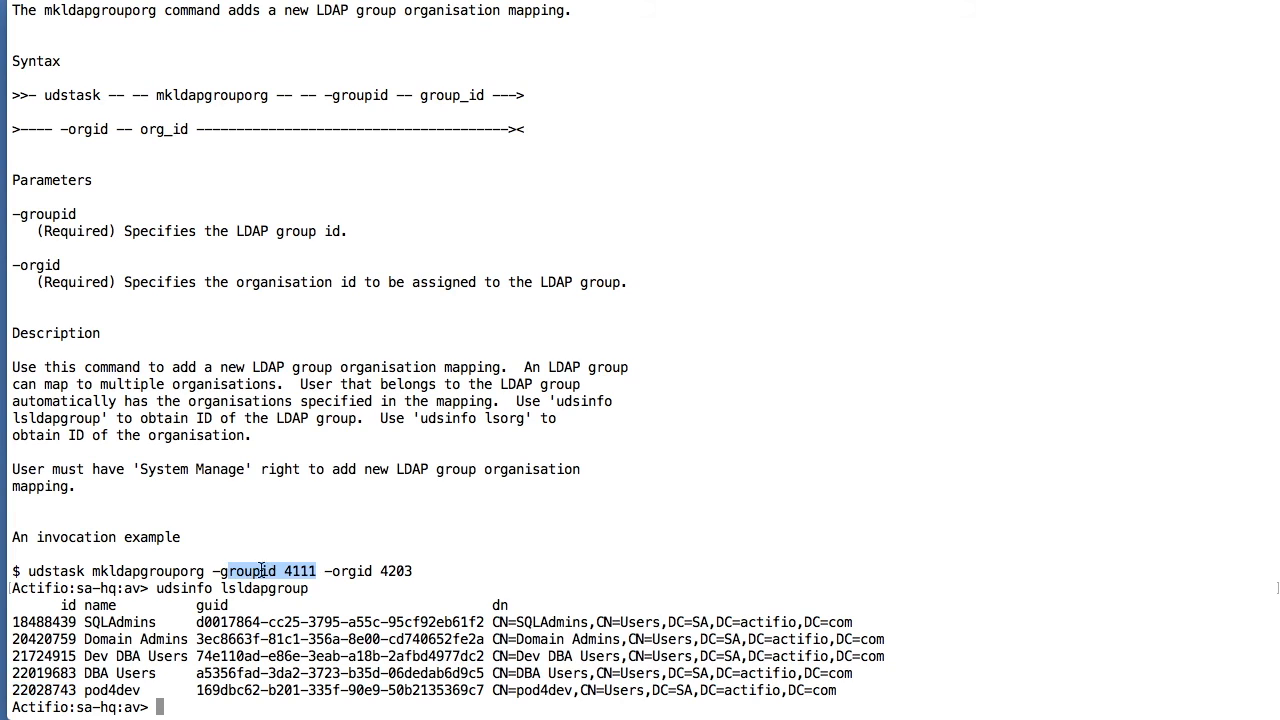
left_click(340, 575)
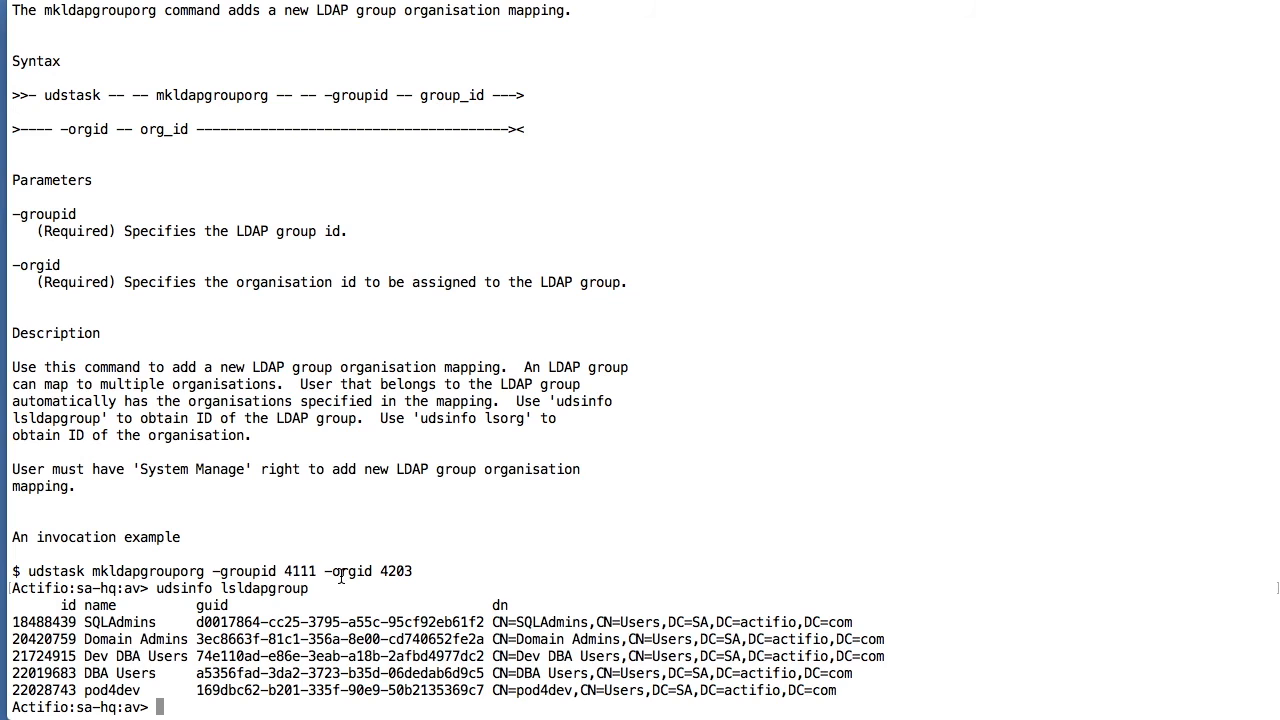
type("udsinfo lsorg")
key("Return")
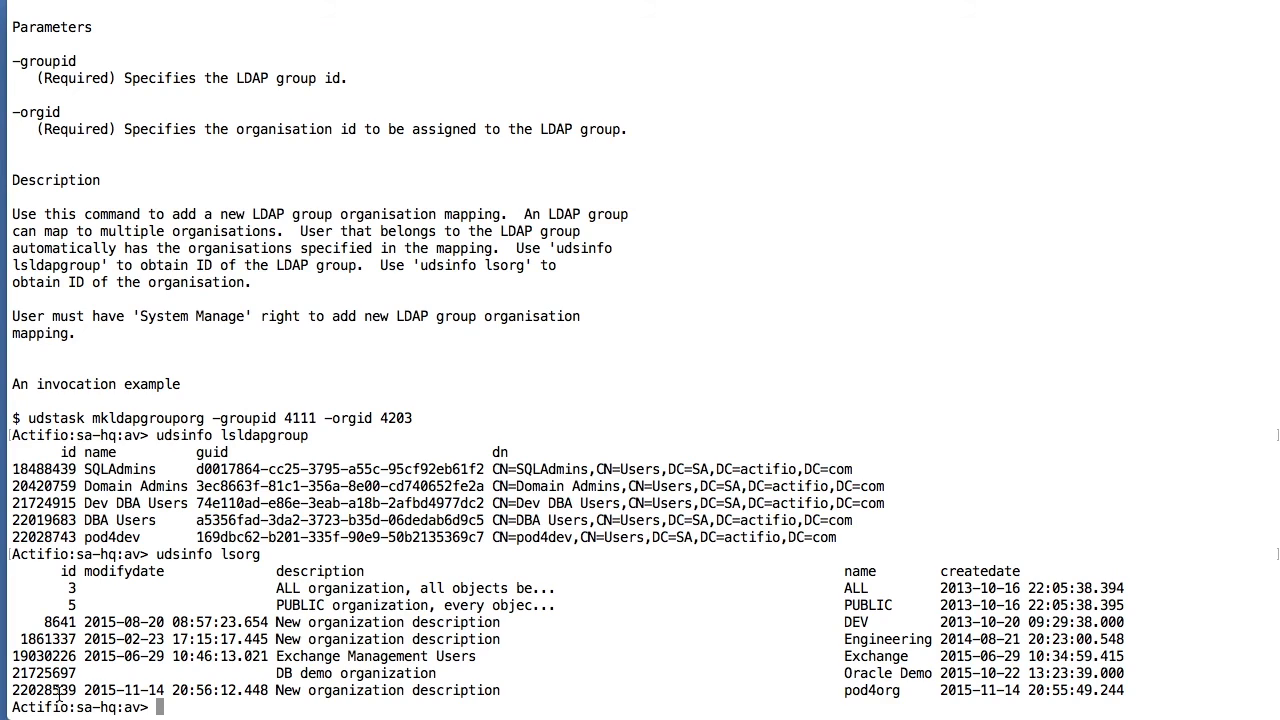
left_click_drag(28, 418, 277, 420)
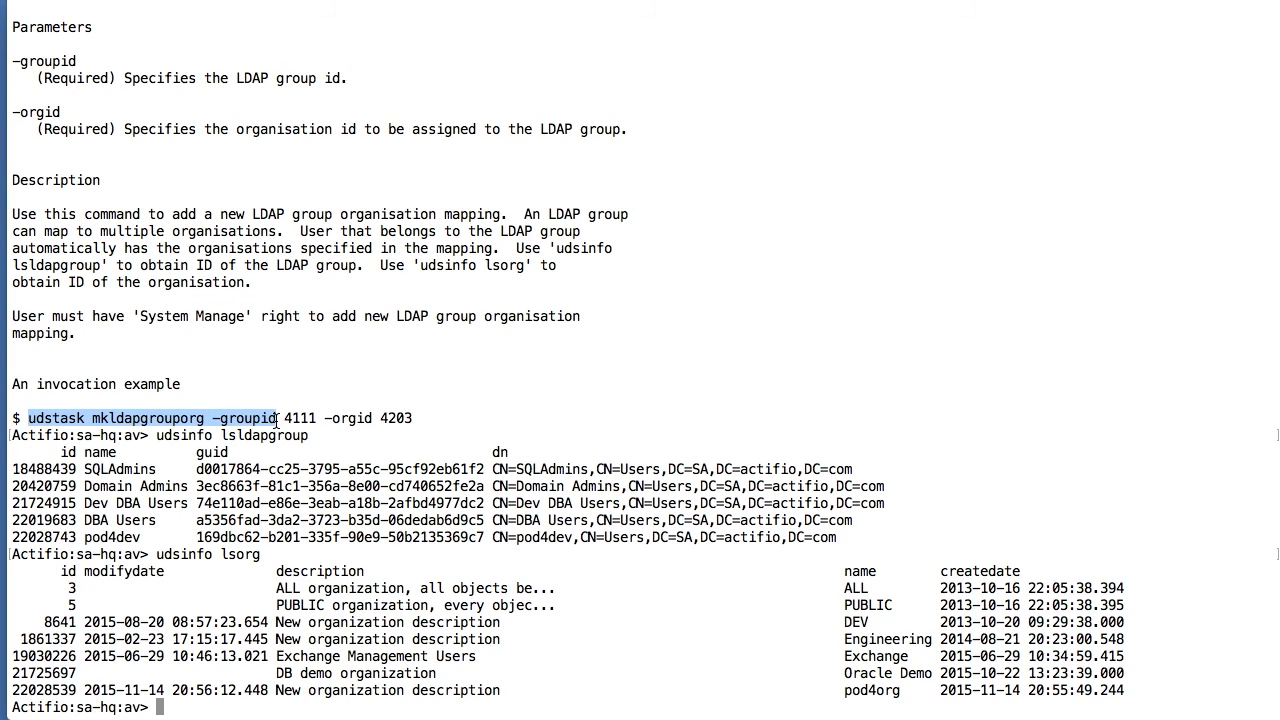
- Run udstask mkldapgrouporg mapping pod4dev group 22028743 to pod4org organisation 22028539
key("super+c")
key("super+v")
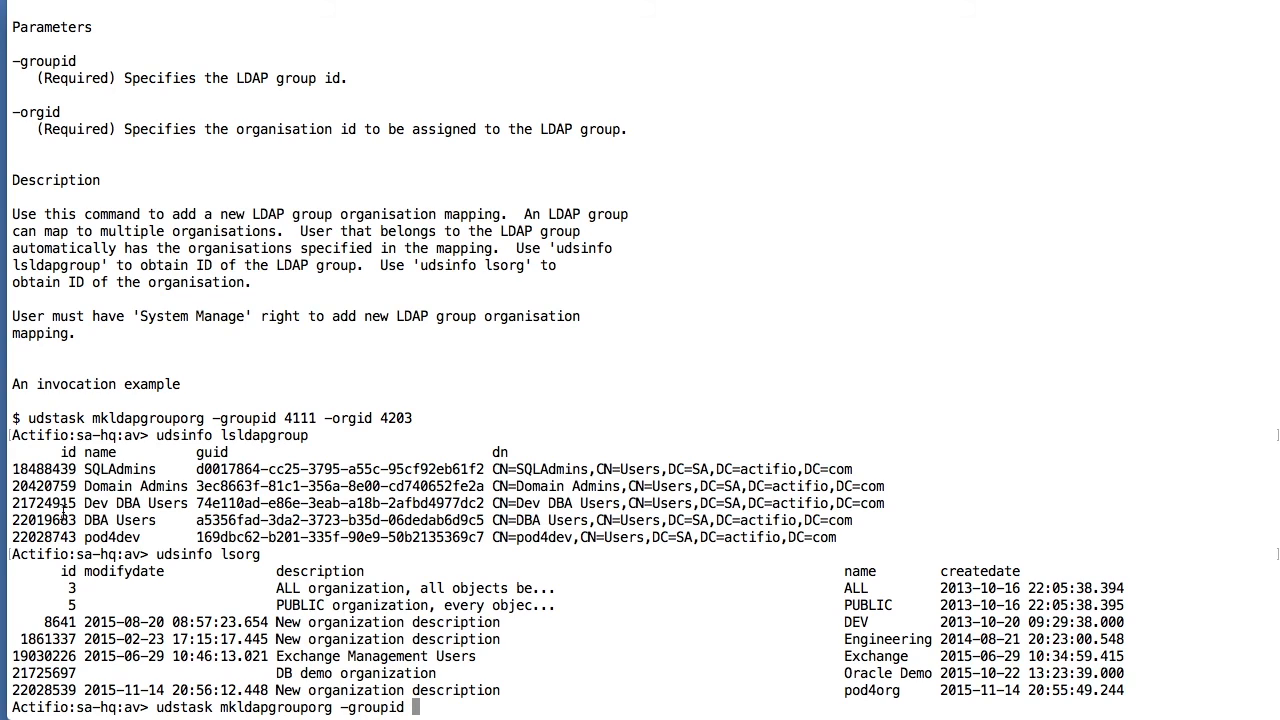
double_click(36, 537)
key("super+c")
key("super+v")
type("-orgod")
key("BackSpace")
key("BackSpace")
type("id")
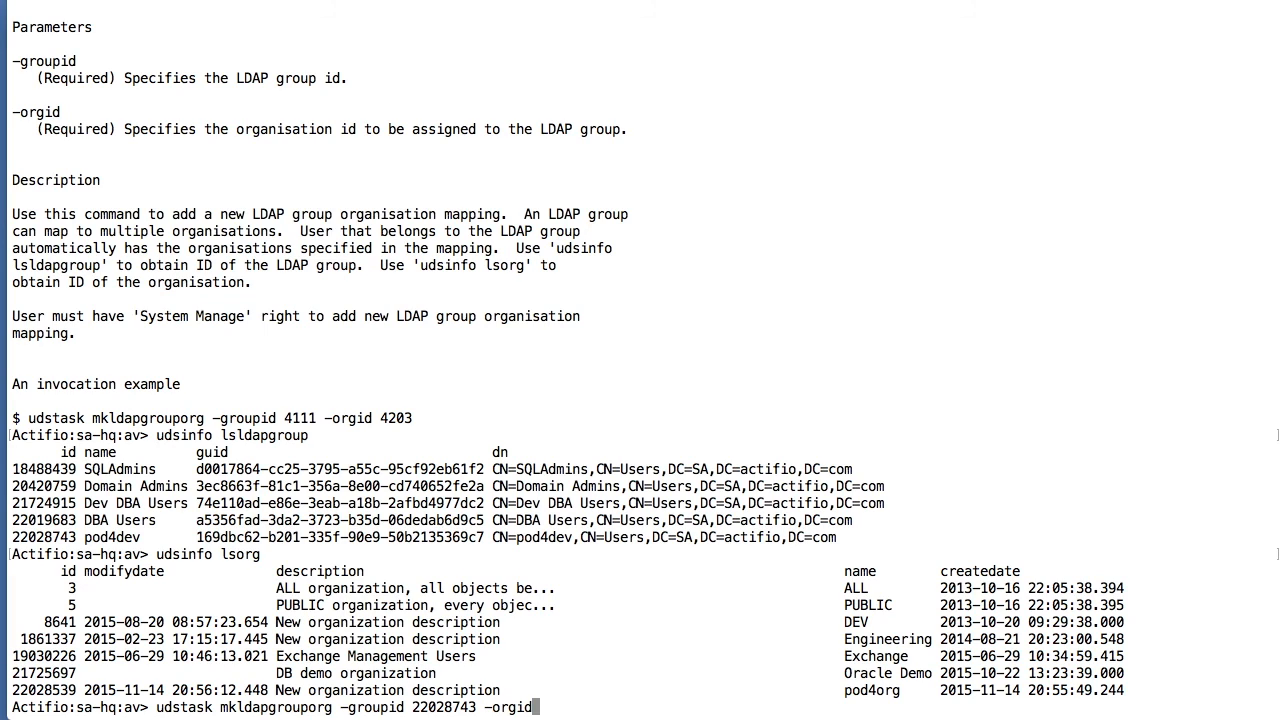
double_click(38, 689)
key("super+c")
key("super+v")
key("Return")
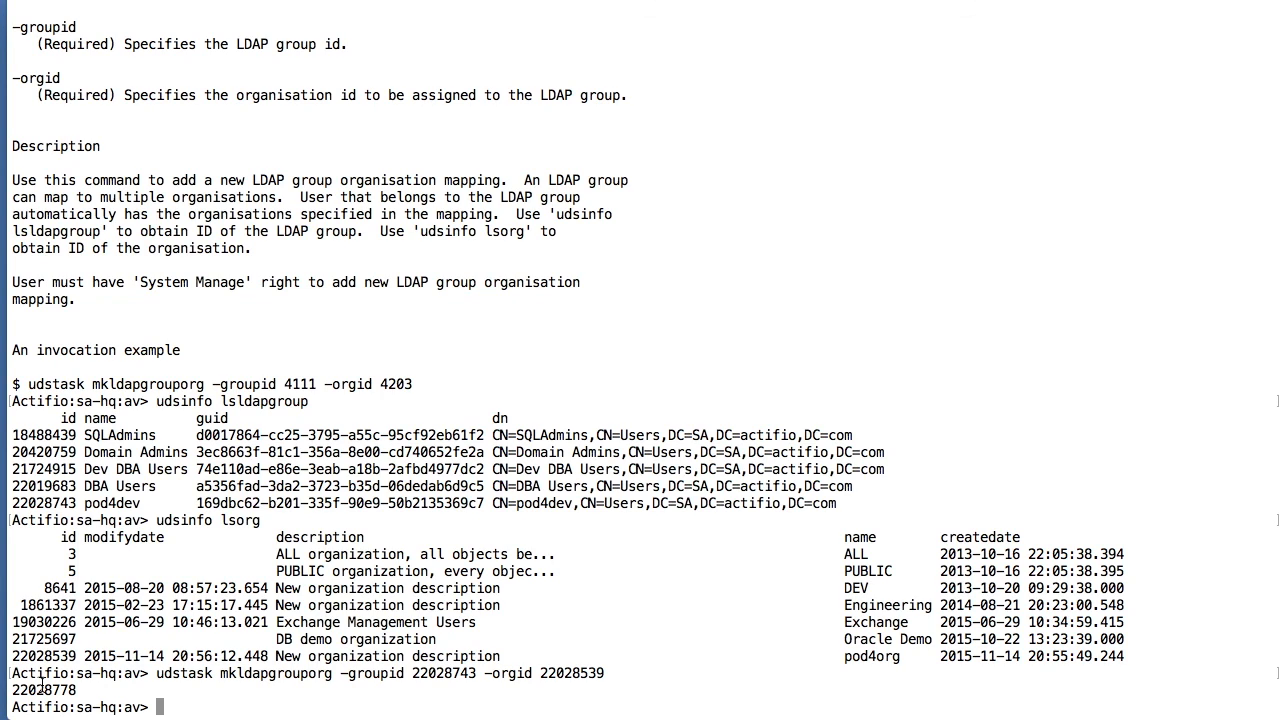
- List the group-to-organisation mappings with udsinfo lsldapgrouporg
type("udsinfo")
scroll(204, 512, "up", 15)
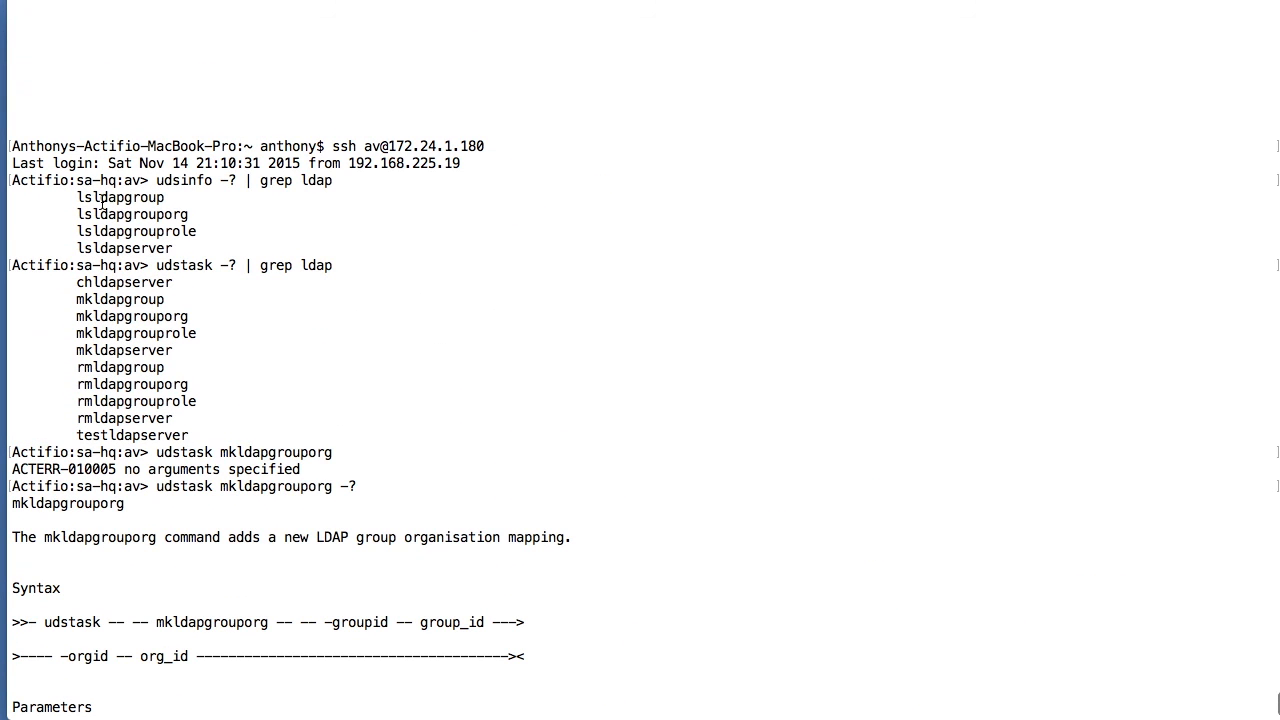
double_click(134, 214)
scroll(134, 210, "down", 15)
key("super+v")
key("Return")
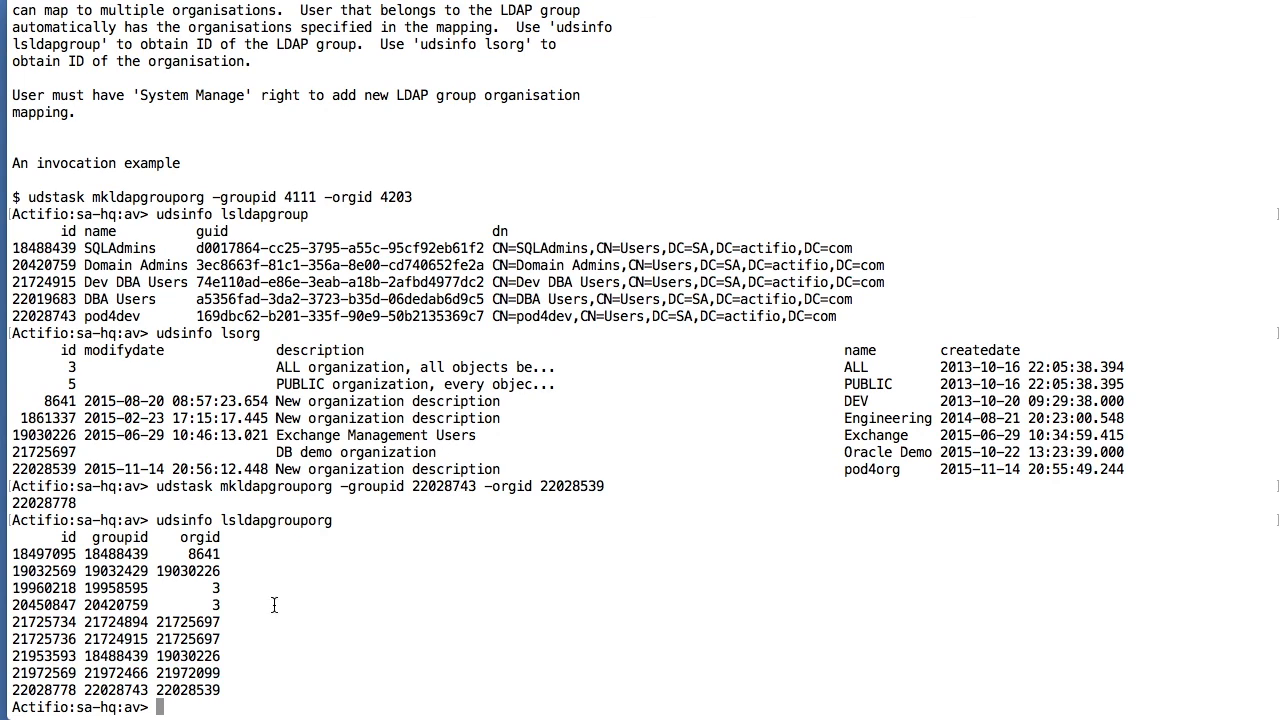
- Confirm the new mapping links group 22028743 to organisation 22028539, then return to Domain Manager
double_click(114, 690)
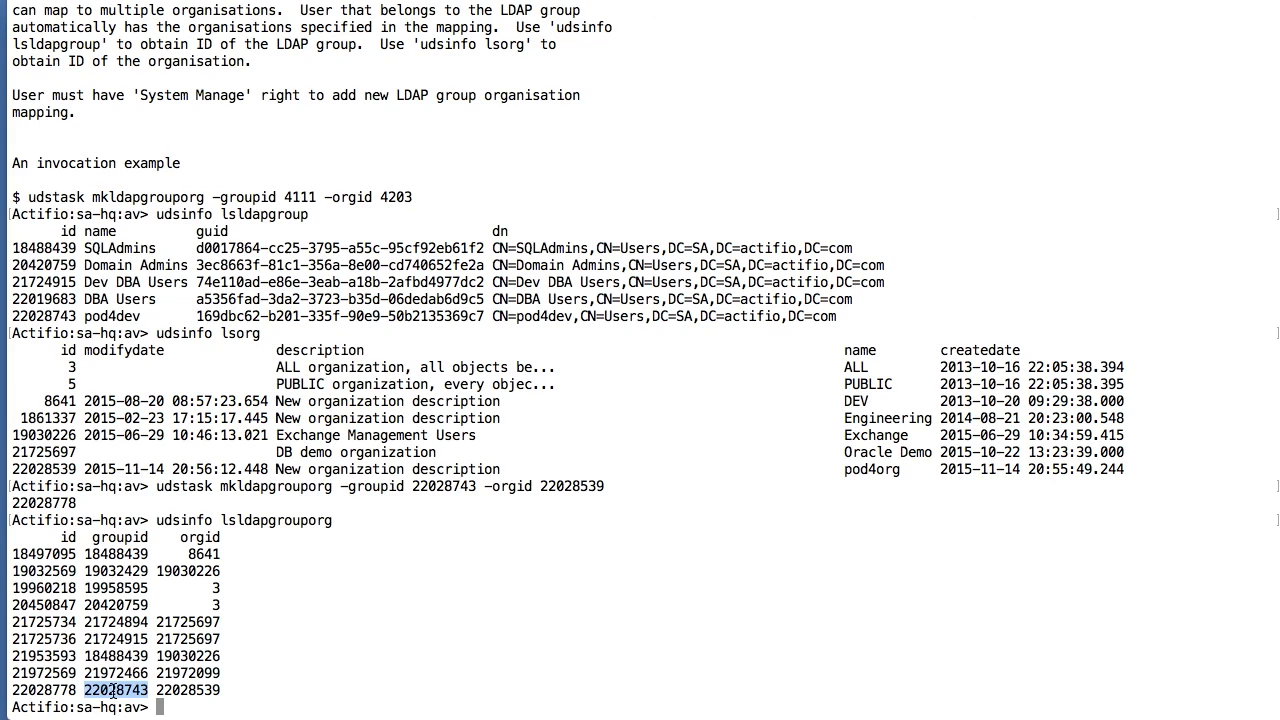
double_click(566, 484)
double_click(191, 690)
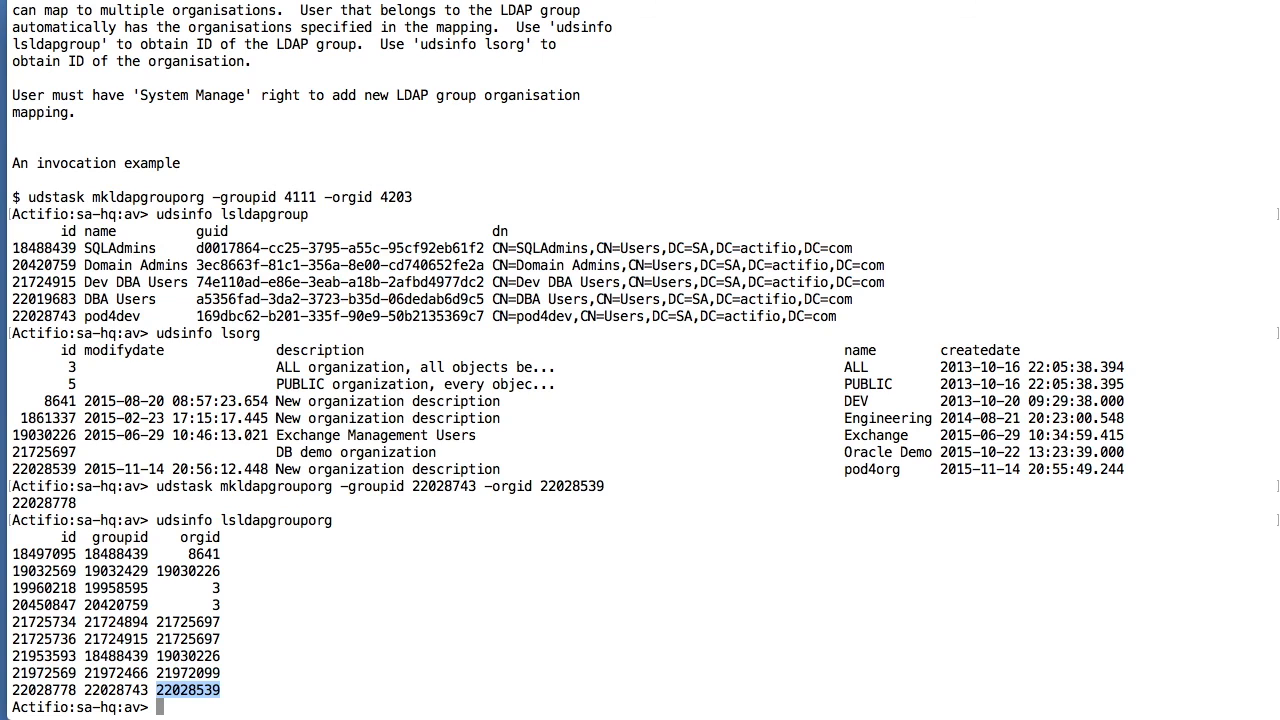
key("super+Tab")
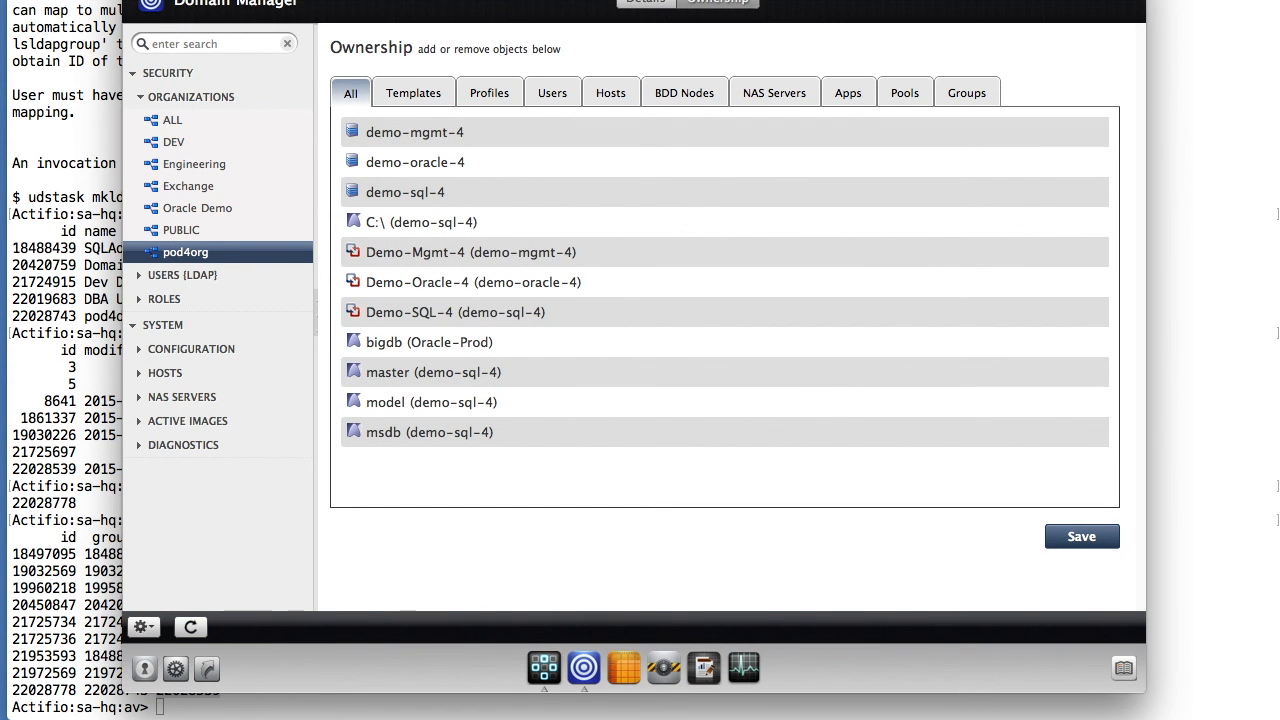
- Reposition the Domain Manager window while reviewing pod4org's demo-4 hosts and applications
left_click_drag(450, 6, 452, 28)
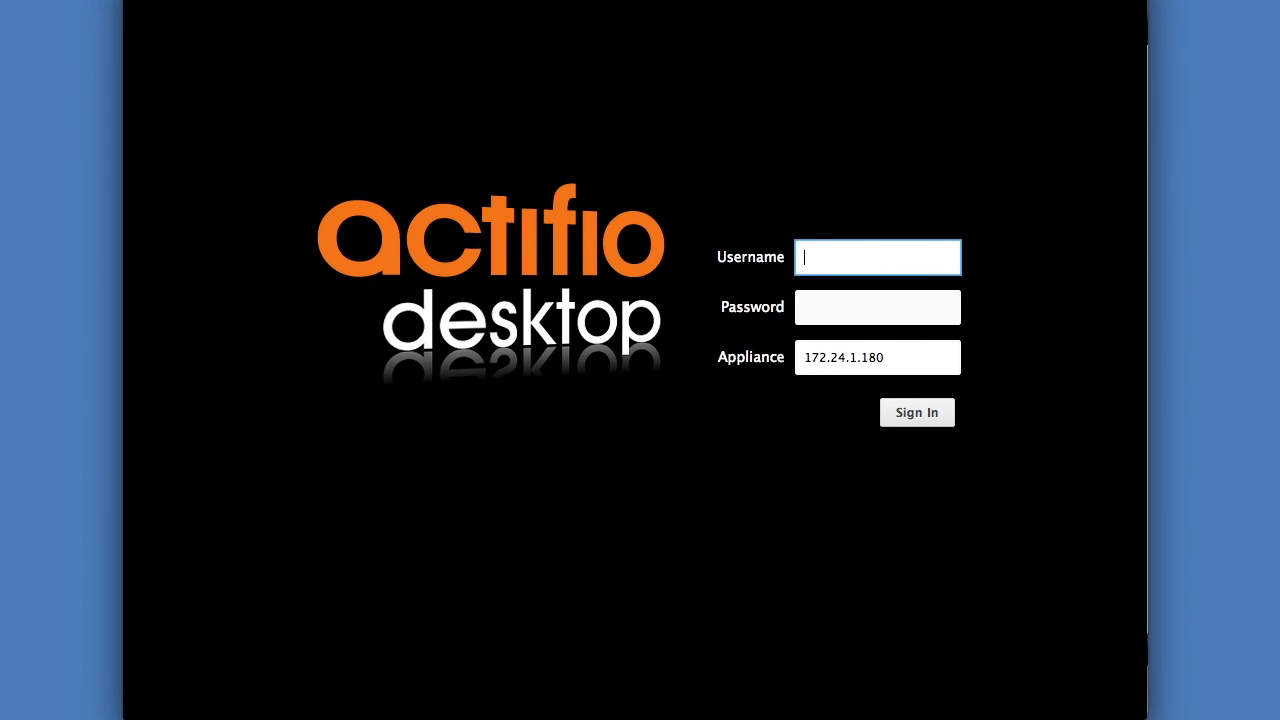
- Sign in with the pod4dev LDAP user's credentials and open Application Manager
type("avdev")
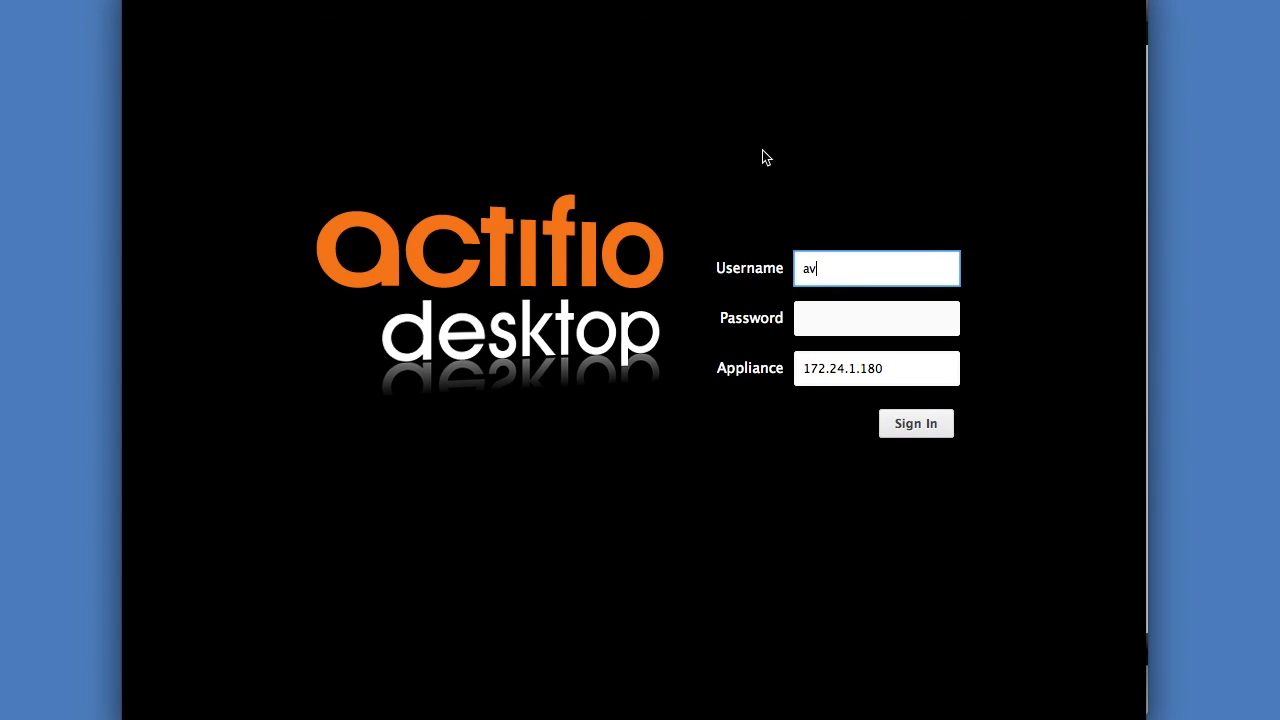
key("Tab")
type("••••••••")
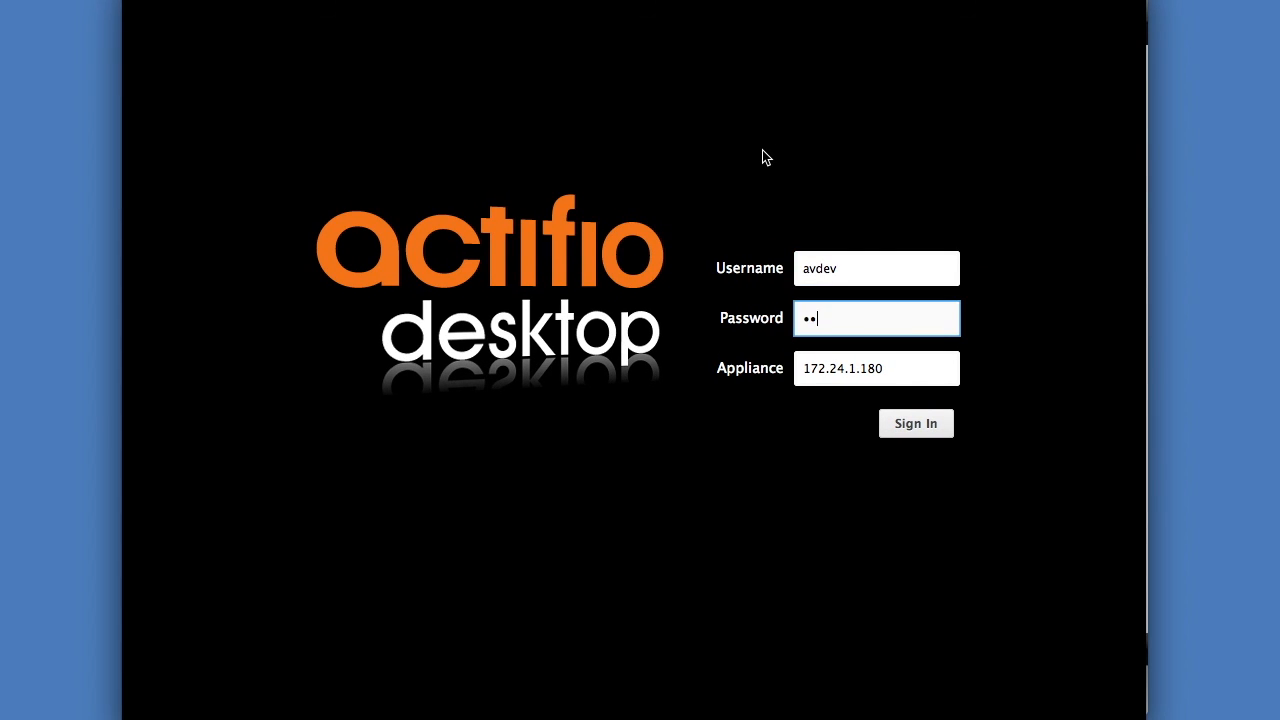
type("••")
key("Return")
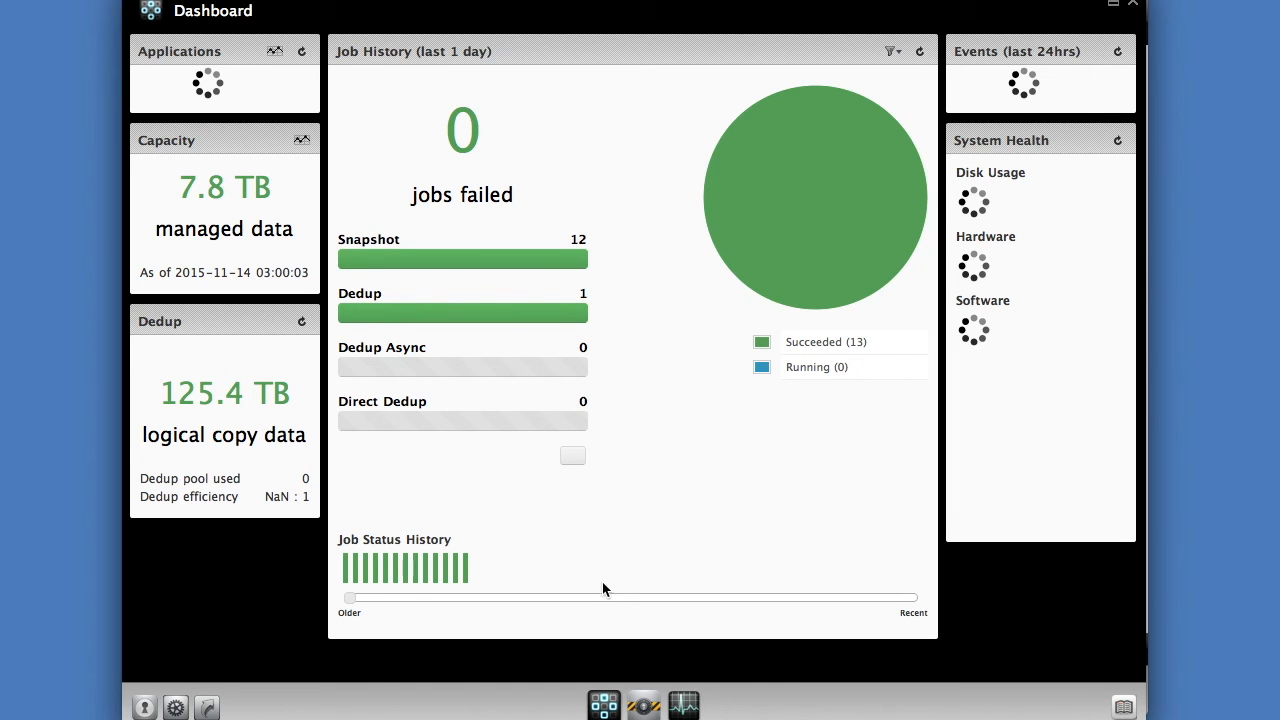
left_click(646, 706)
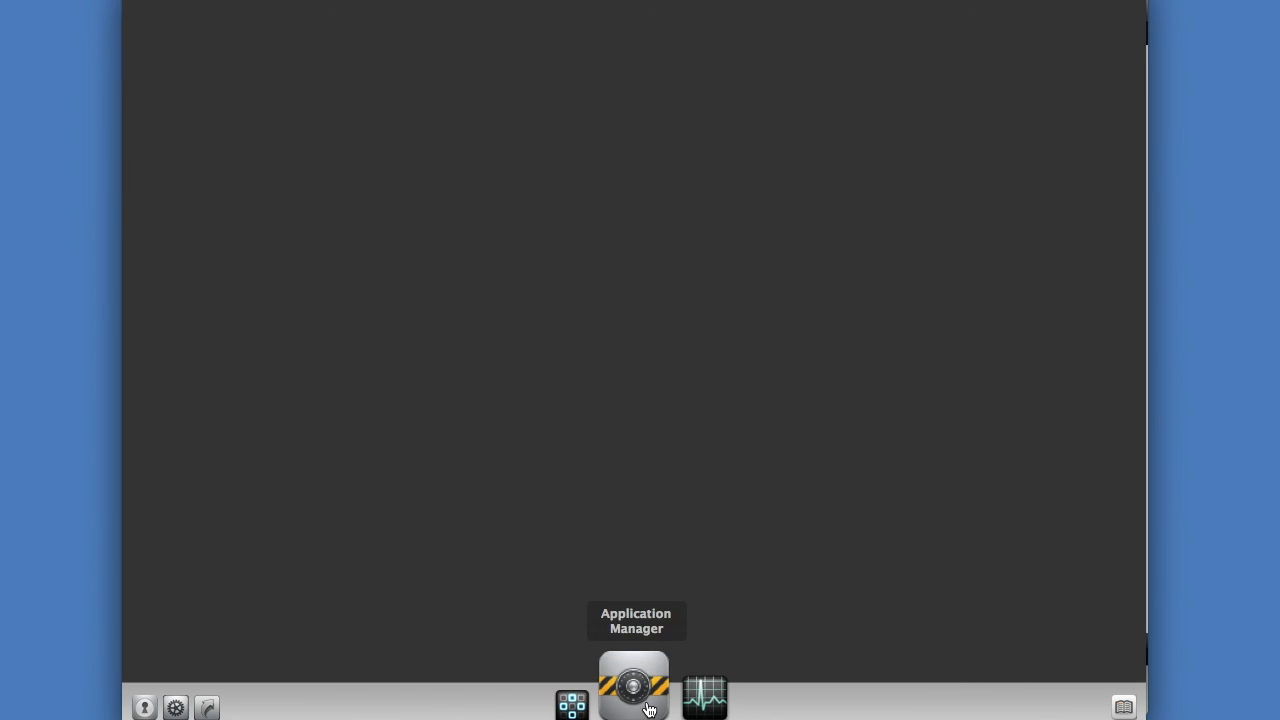